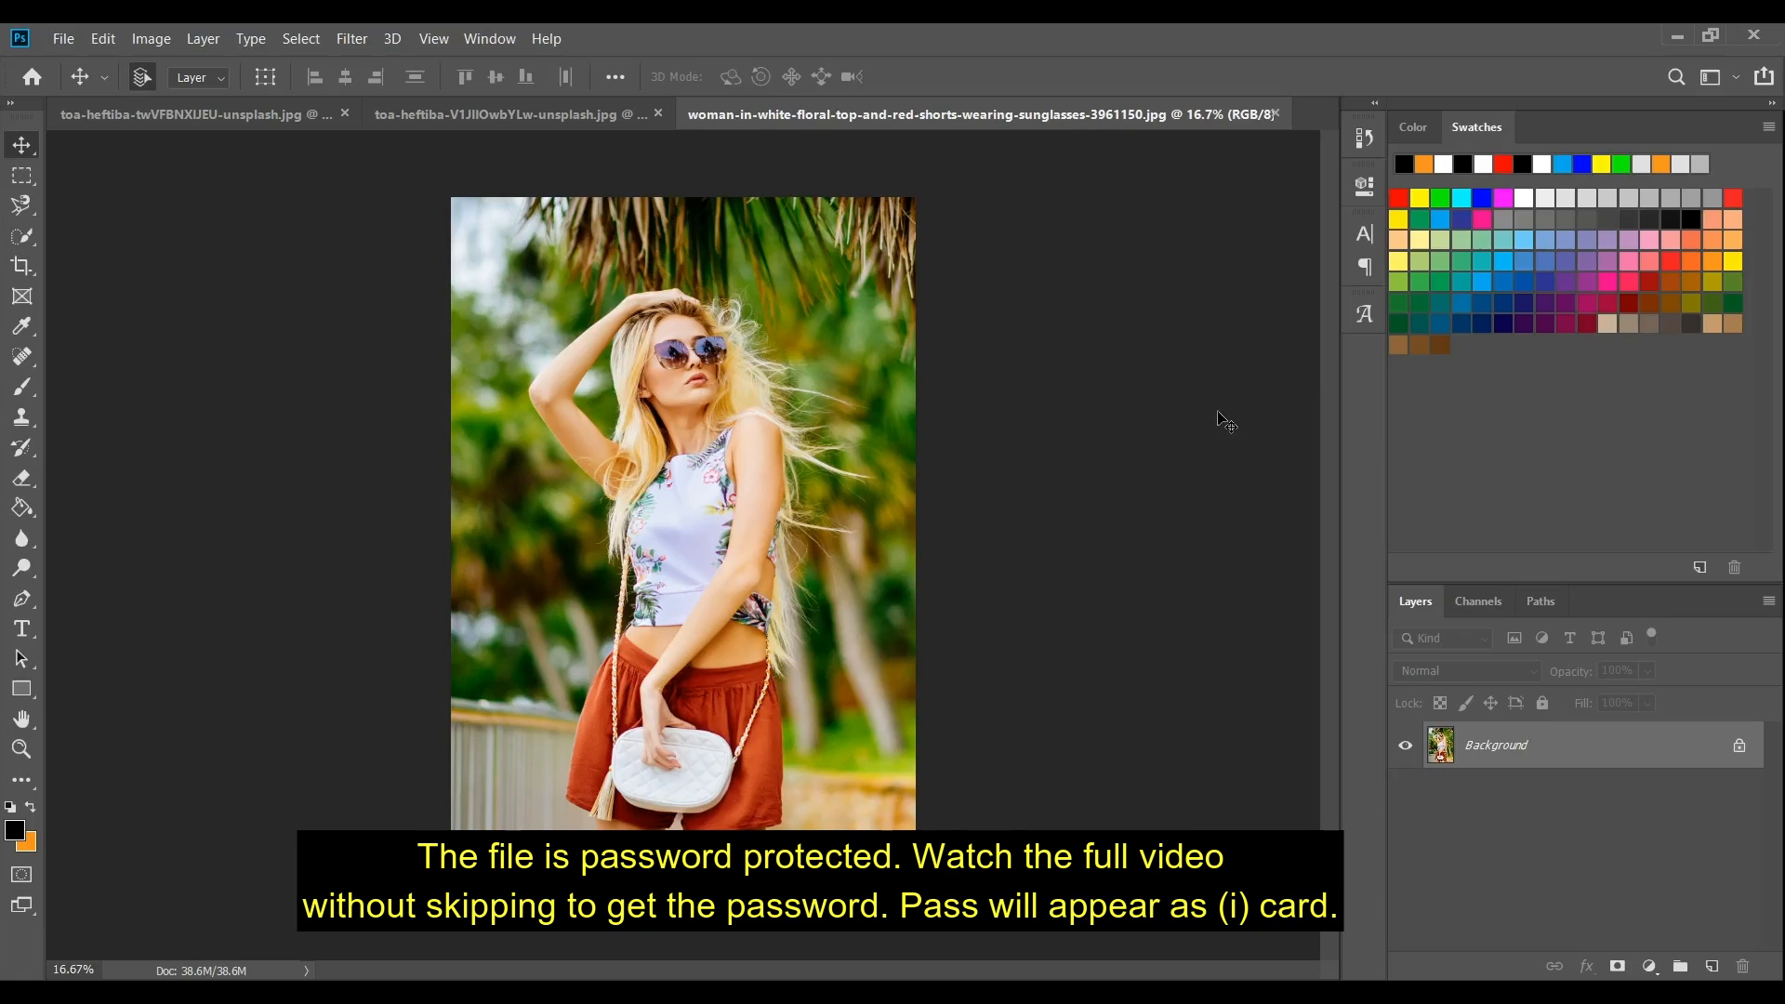
# - Duplicate the Background layer and convert the copy to a smart object
pyautogui.moveTo(1500, 760); pyautogui.dragTo(1508, 756)
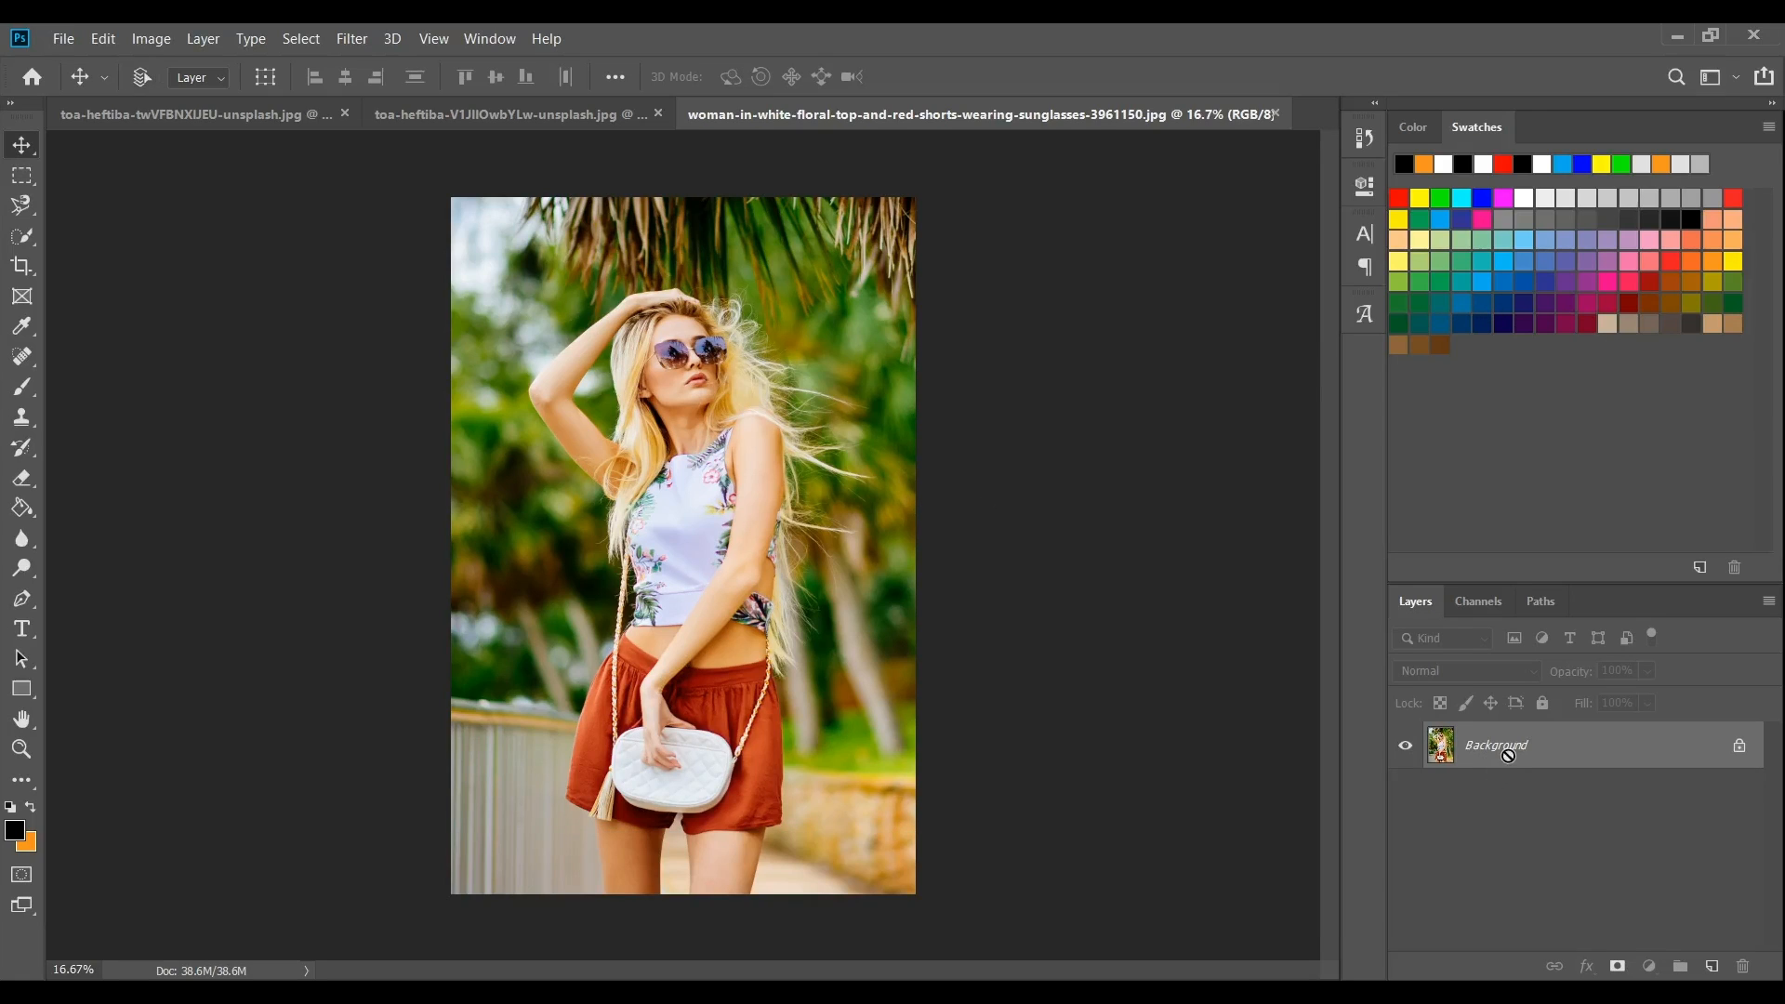
pyautogui.hotkey('ctrl', 'j')
pyautogui.rightClick(1506, 743)
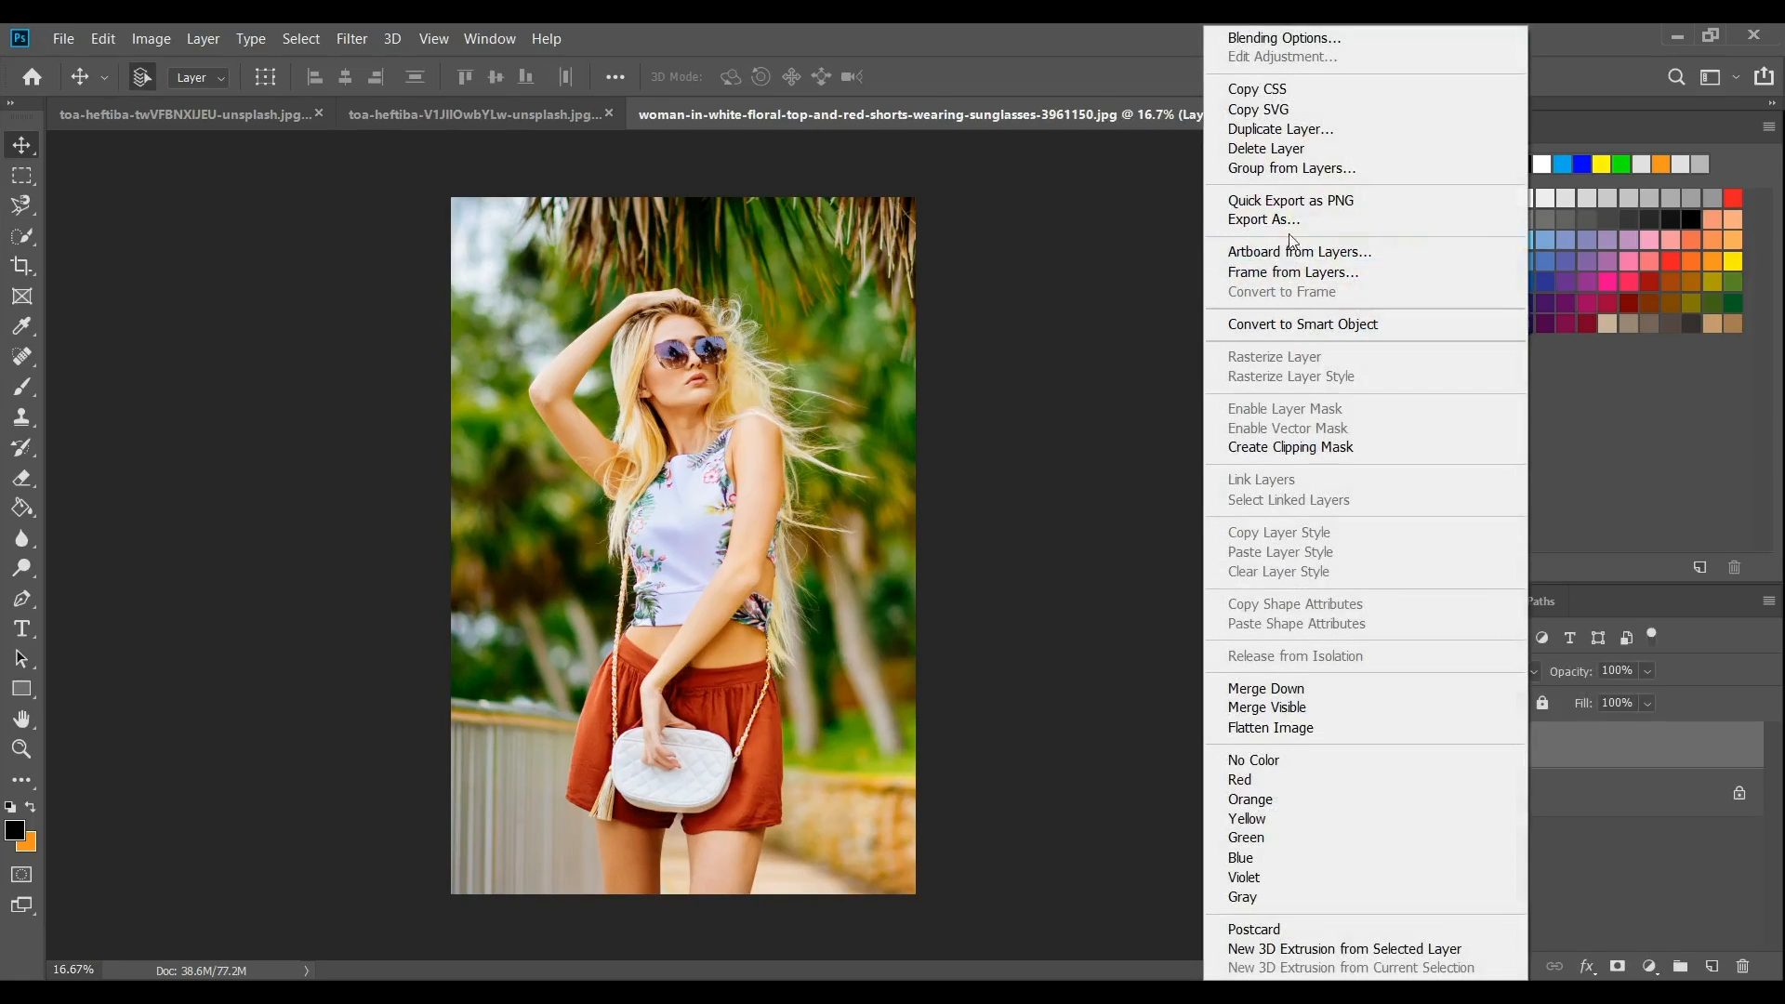
pyautogui.click(1286, 326)
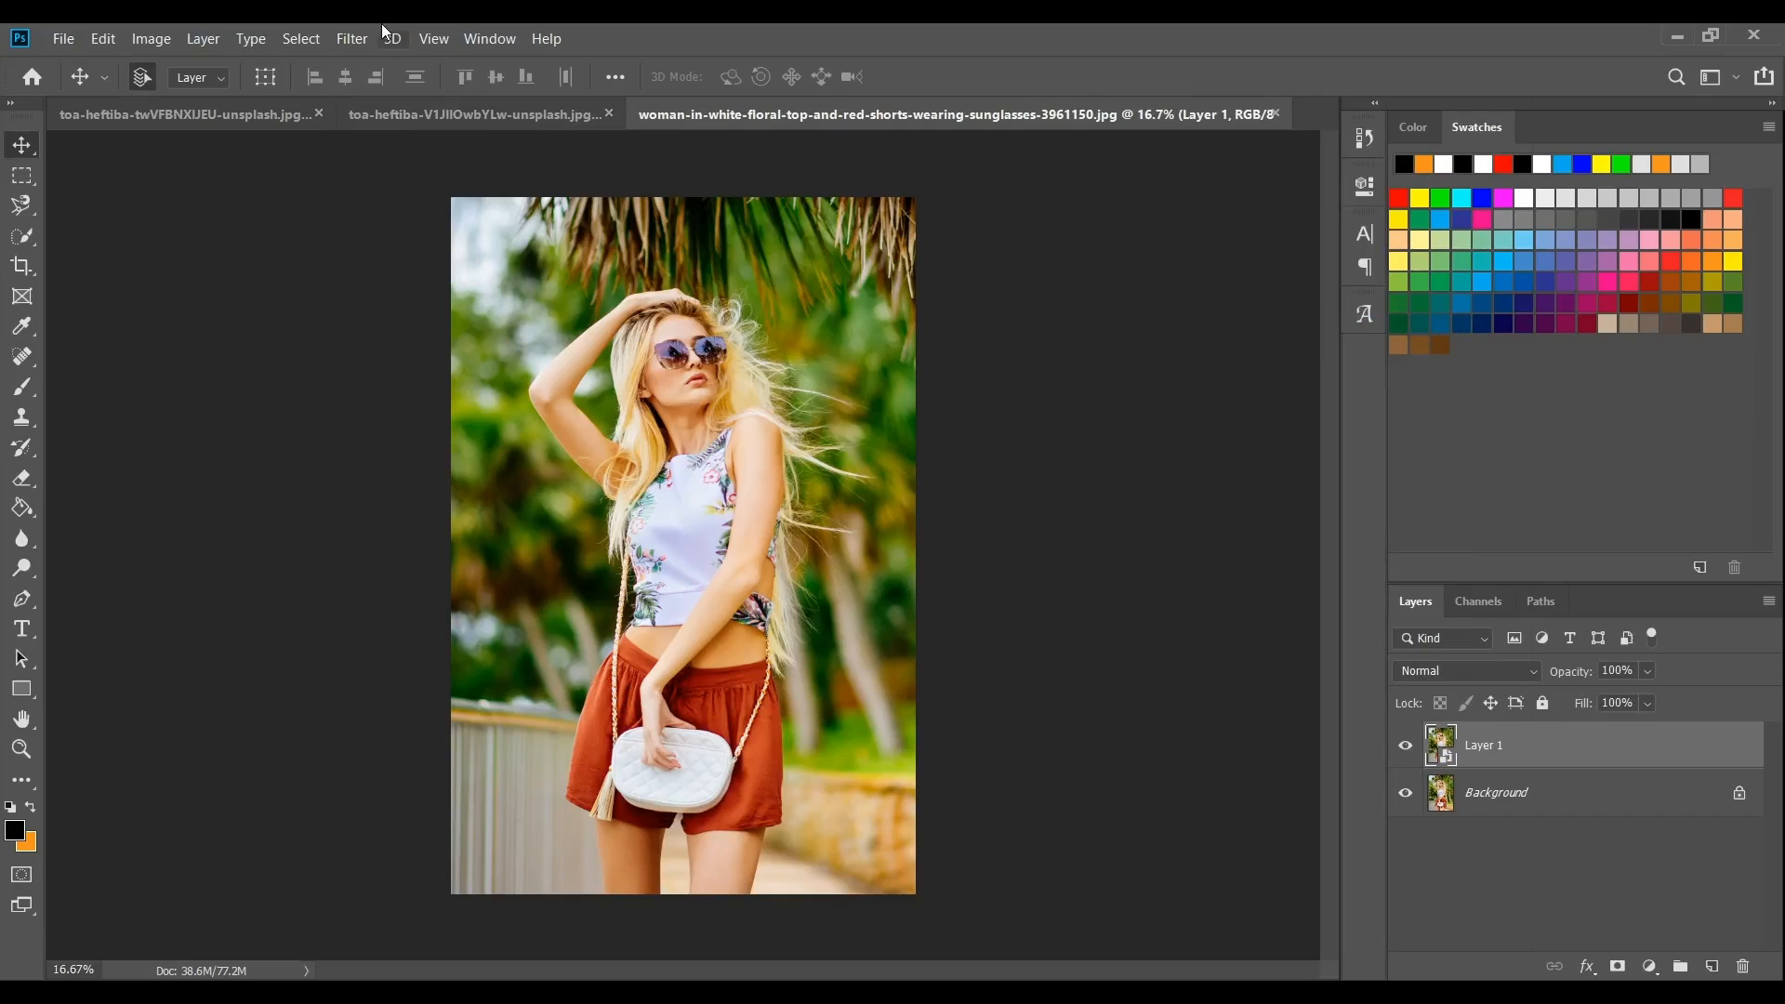
# - Open the Camera Raw Filter on the smart object and set Temperature to +11 and Tint to -8
pyautogui.click(351, 38)
pyautogui.click(459, 170)
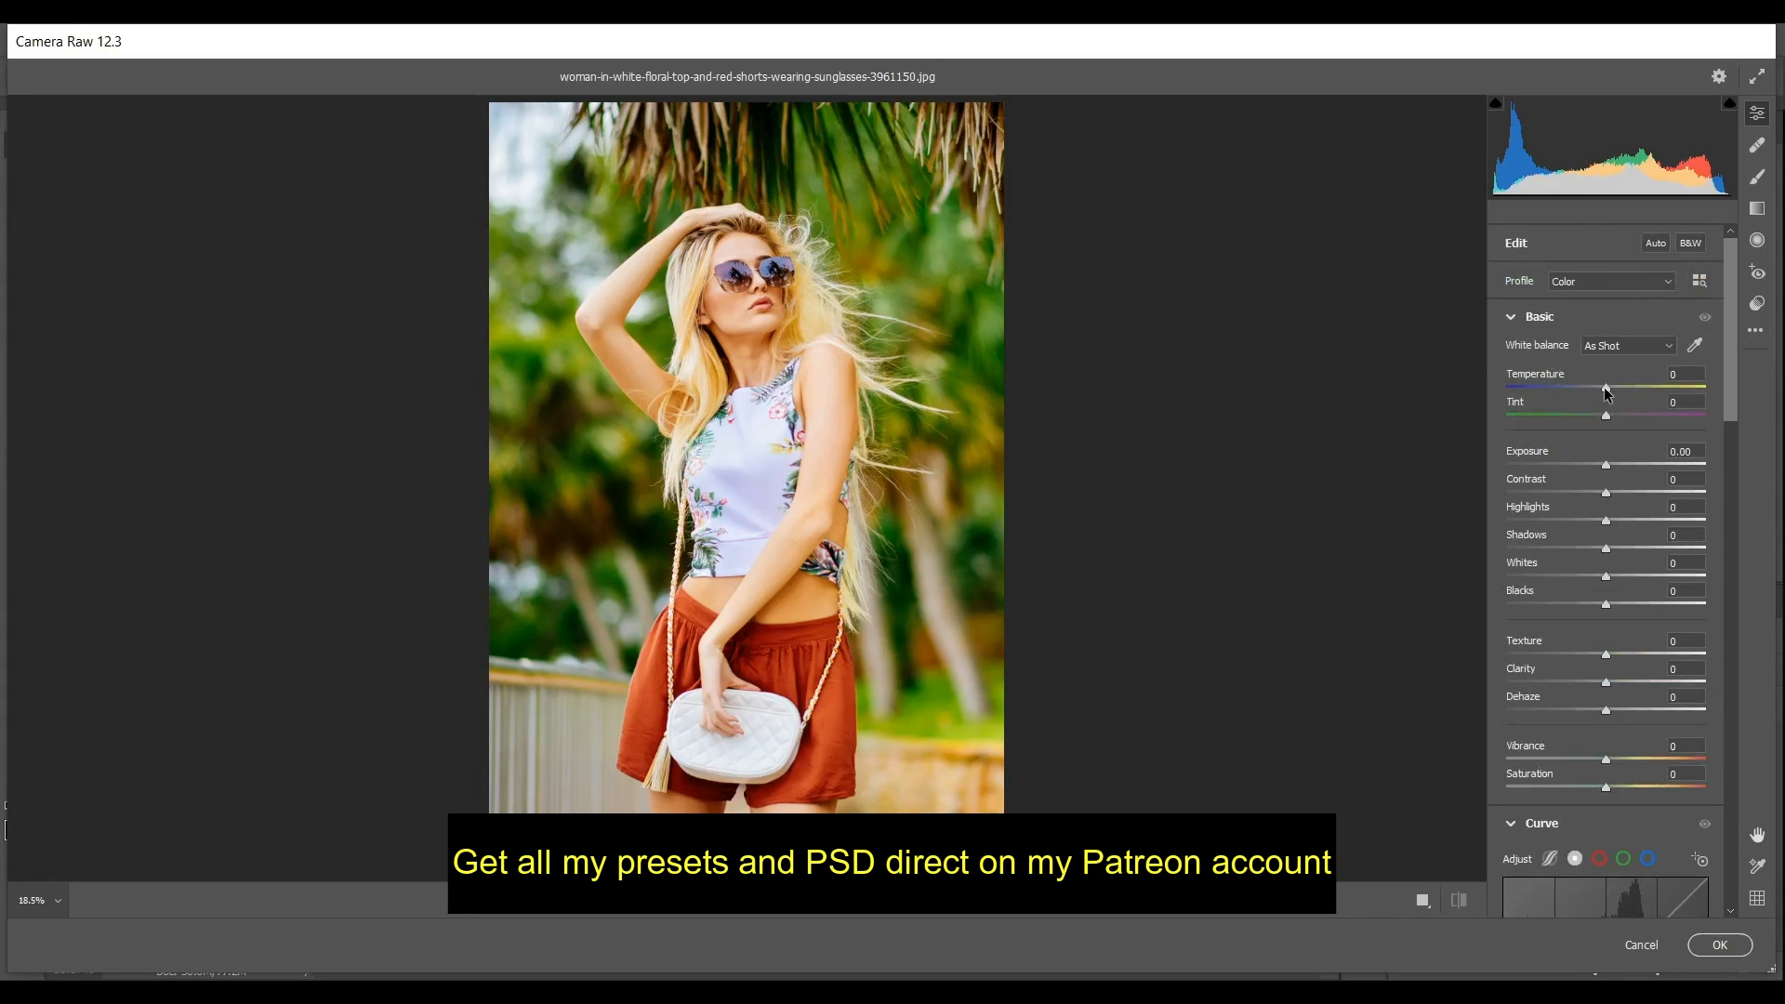
pyautogui.moveTo(1606, 388); pyautogui.dragTo(1613, 389)
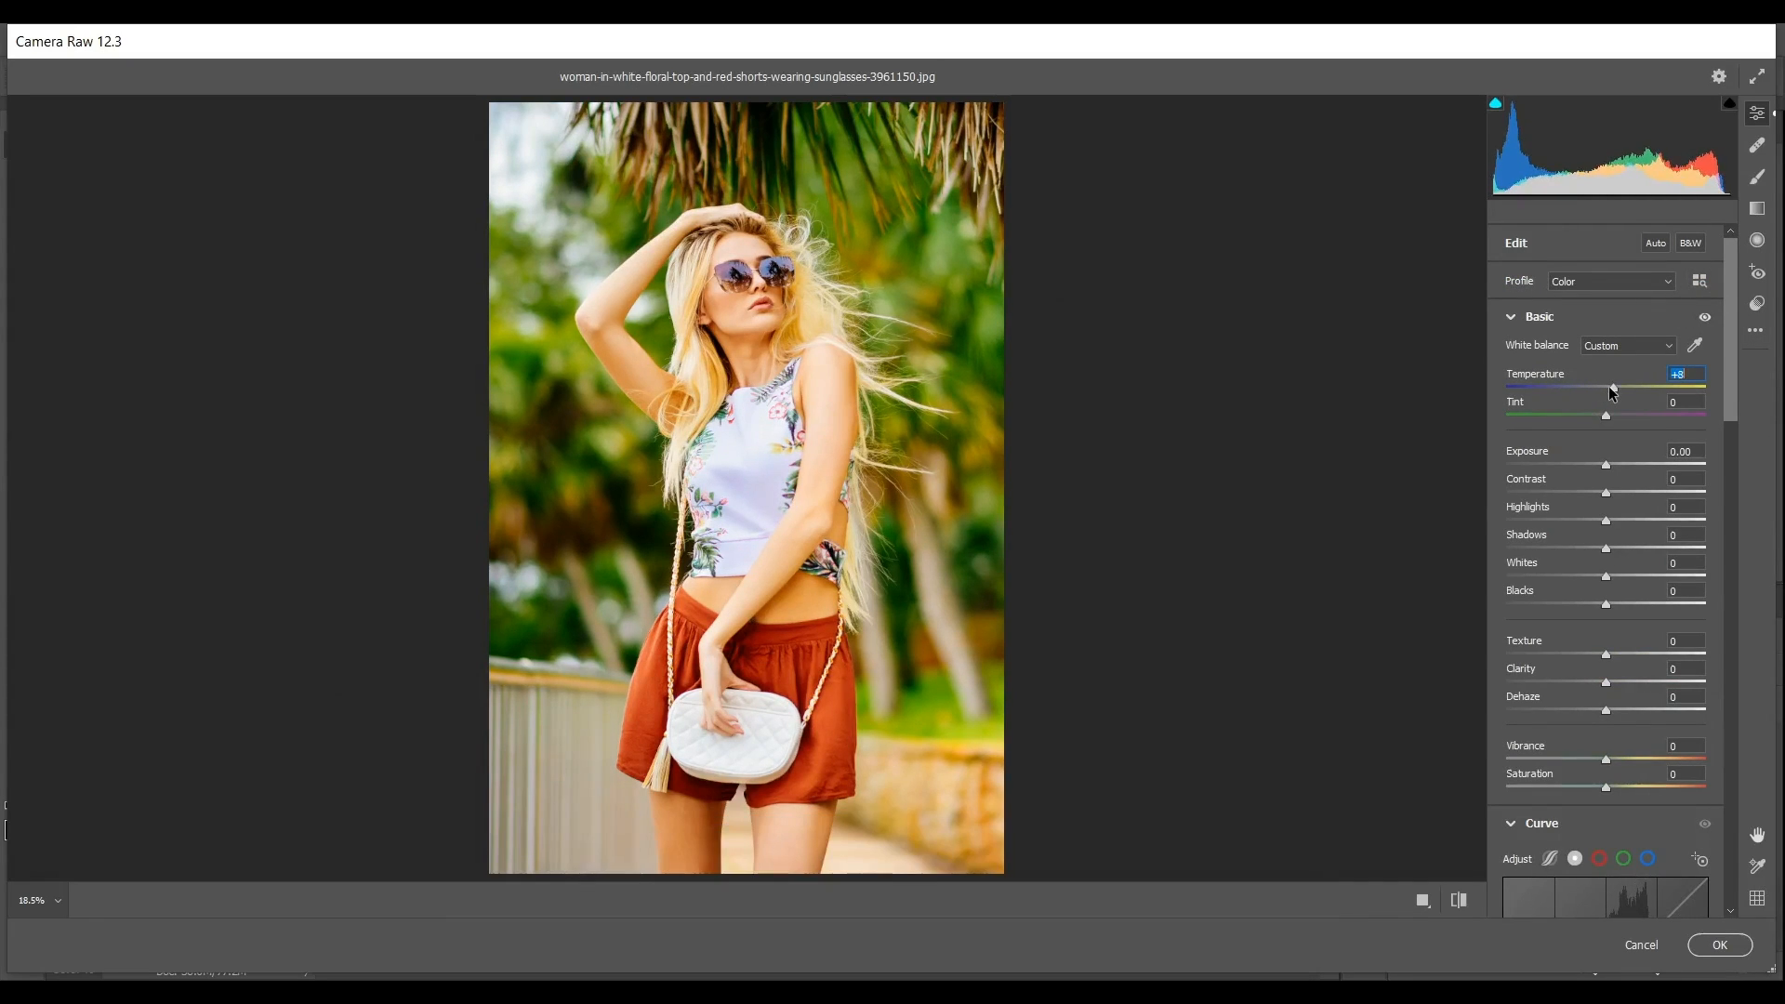
pyautogui.press('Up')
pyautogui.press('Up')
pyautogui.press('Up')
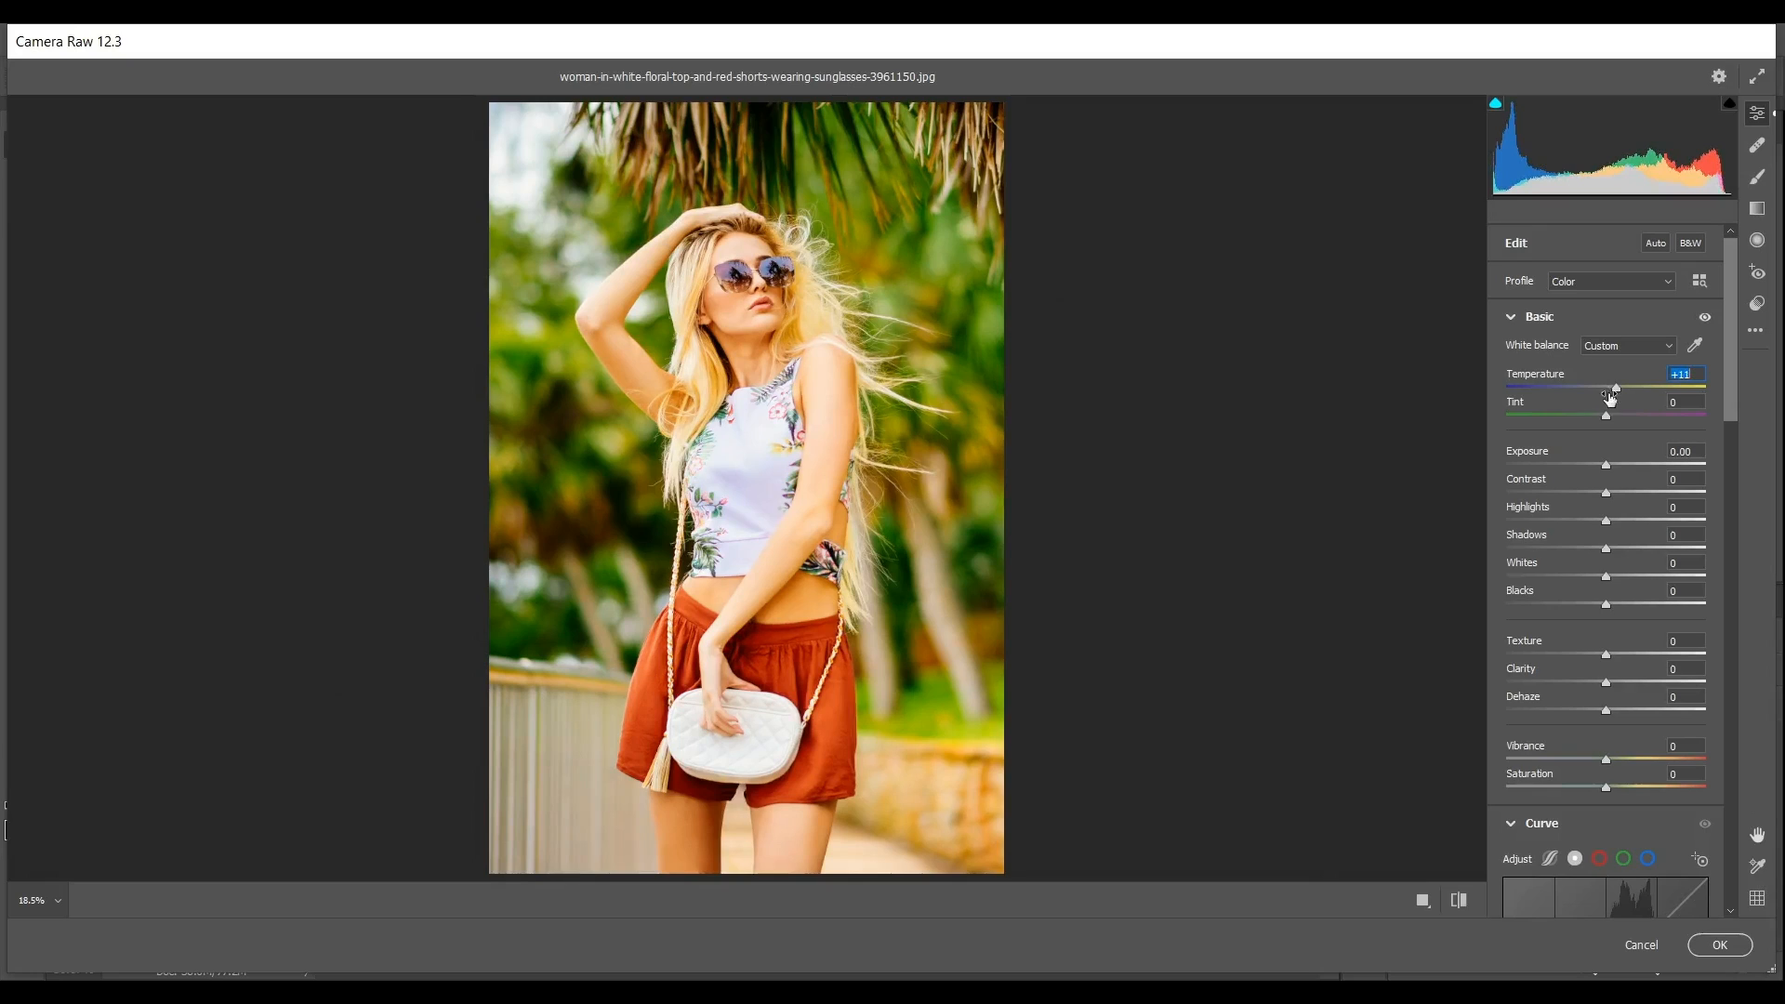
pyautogui.moveTo(1599, 414); pyautogui.dragTo(1593, 415)
pyautogui.press('Down')
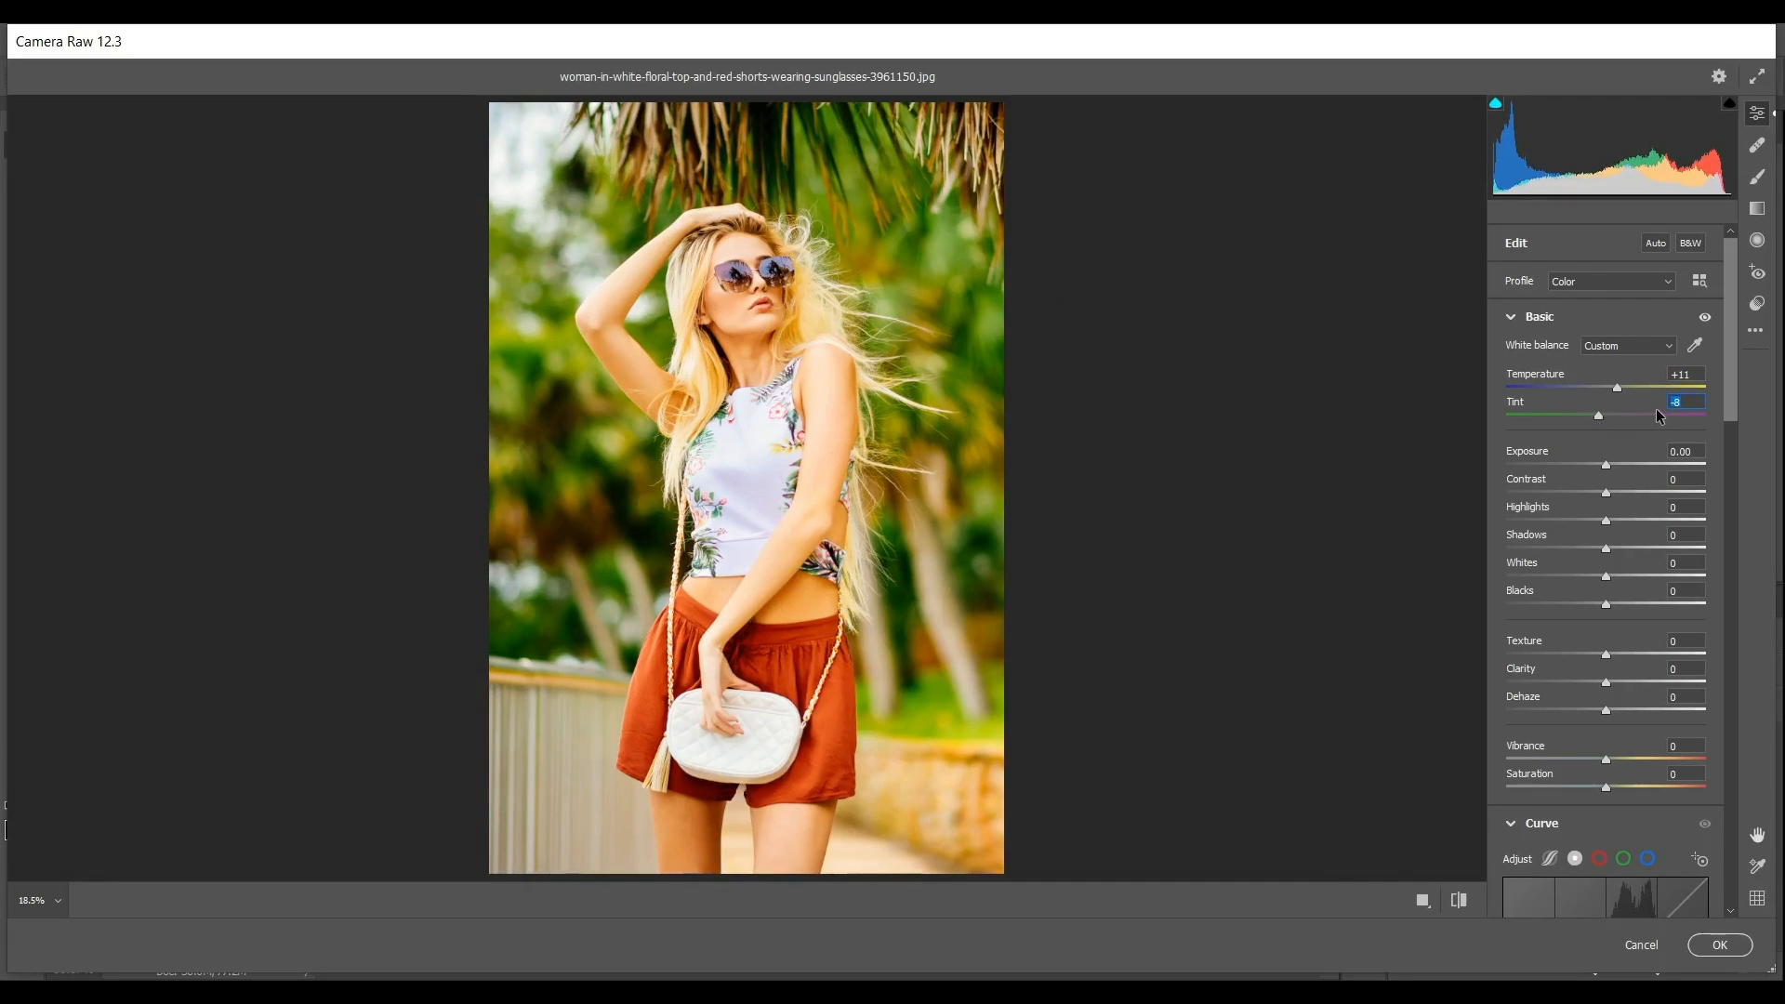
# - Set Contrast to -36, Highlights to +17, Shadows to +61, Whites to -100 and Blacks to -64
pyautogui.moveTo(1605, 493); pyautogui.dragTo(1567, 493)
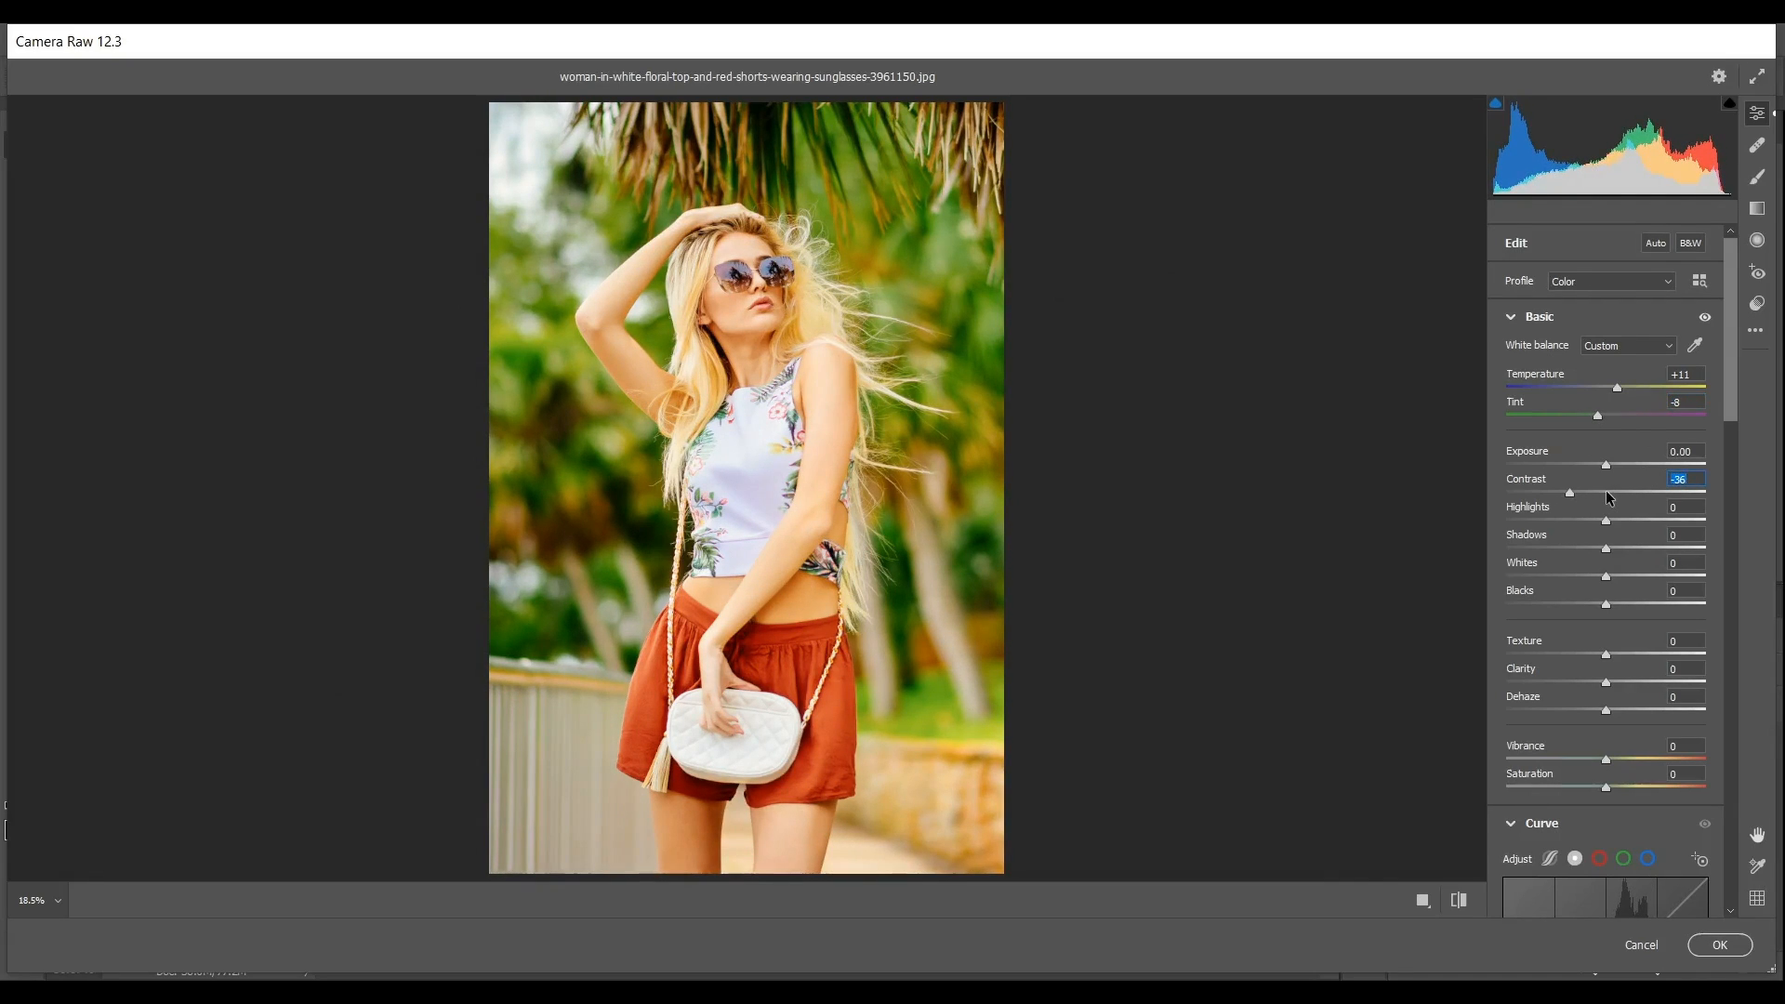
pyautogui.moveTo(1611, 521); pyautogui.dragTo(1618, 527)
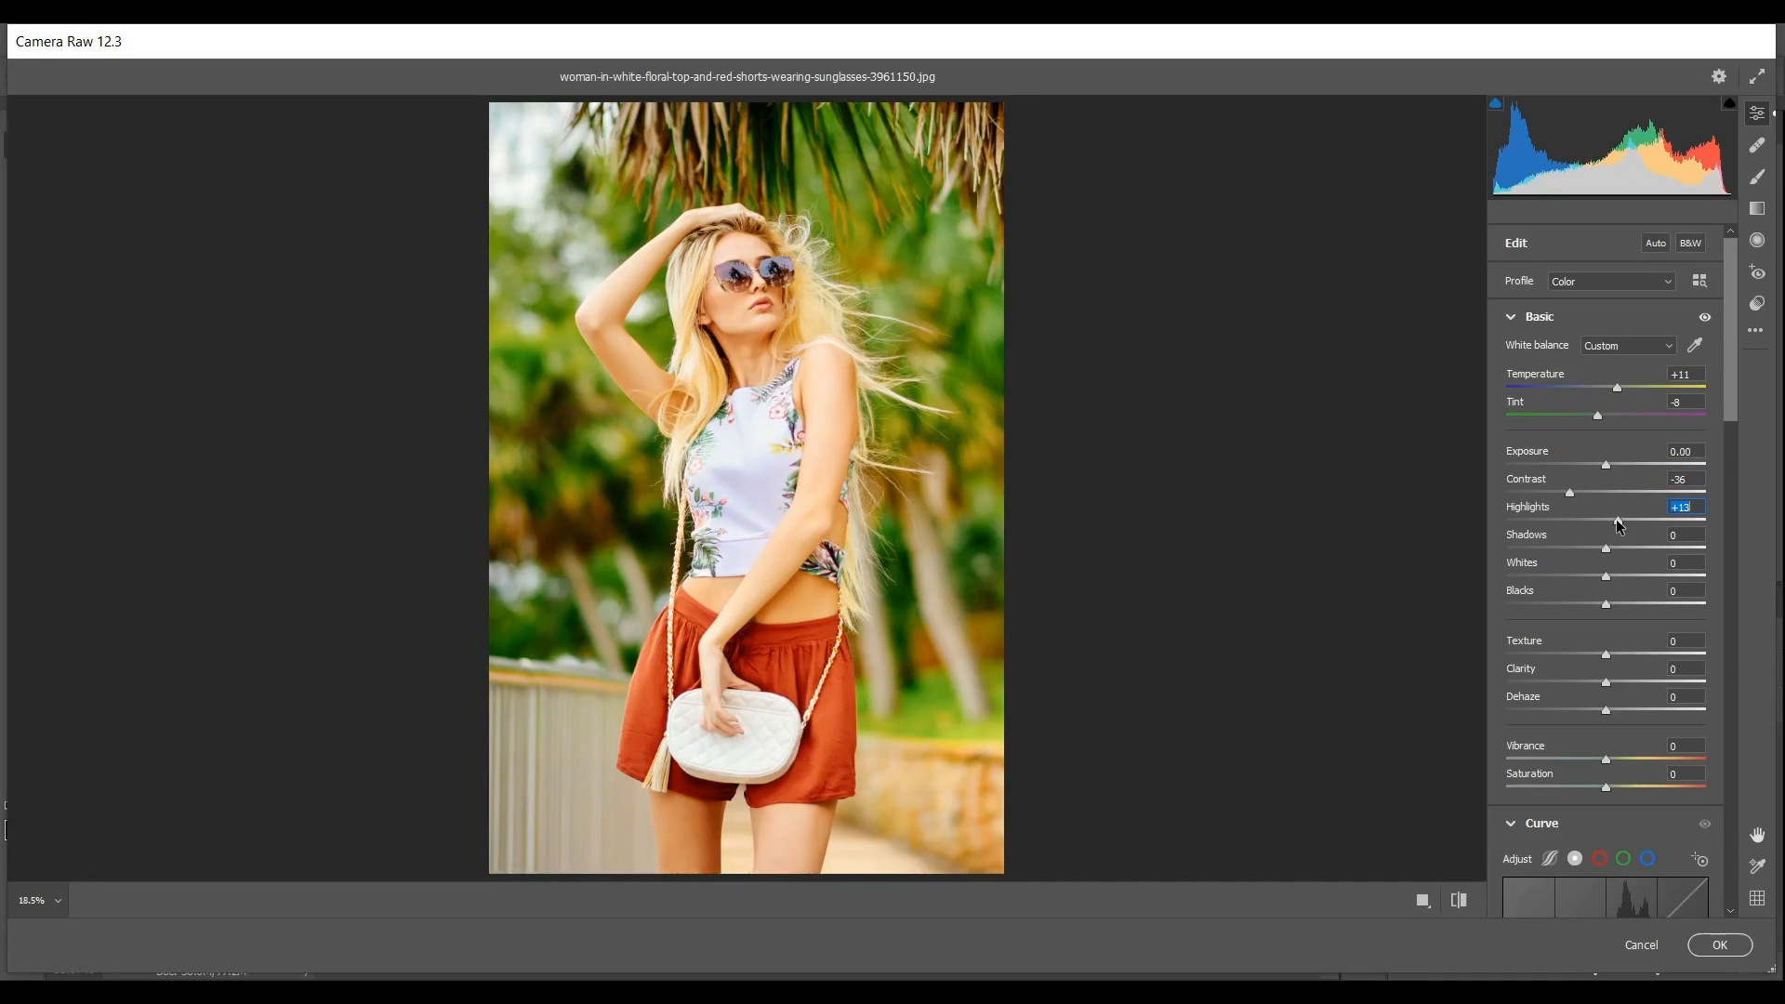
pyautogui.moveTo(1618, 527); pyautogui.dragTo(1617, 527)
pyautogui.moveTo(1605, 547); pyautogui.dragTo(1657, 545)
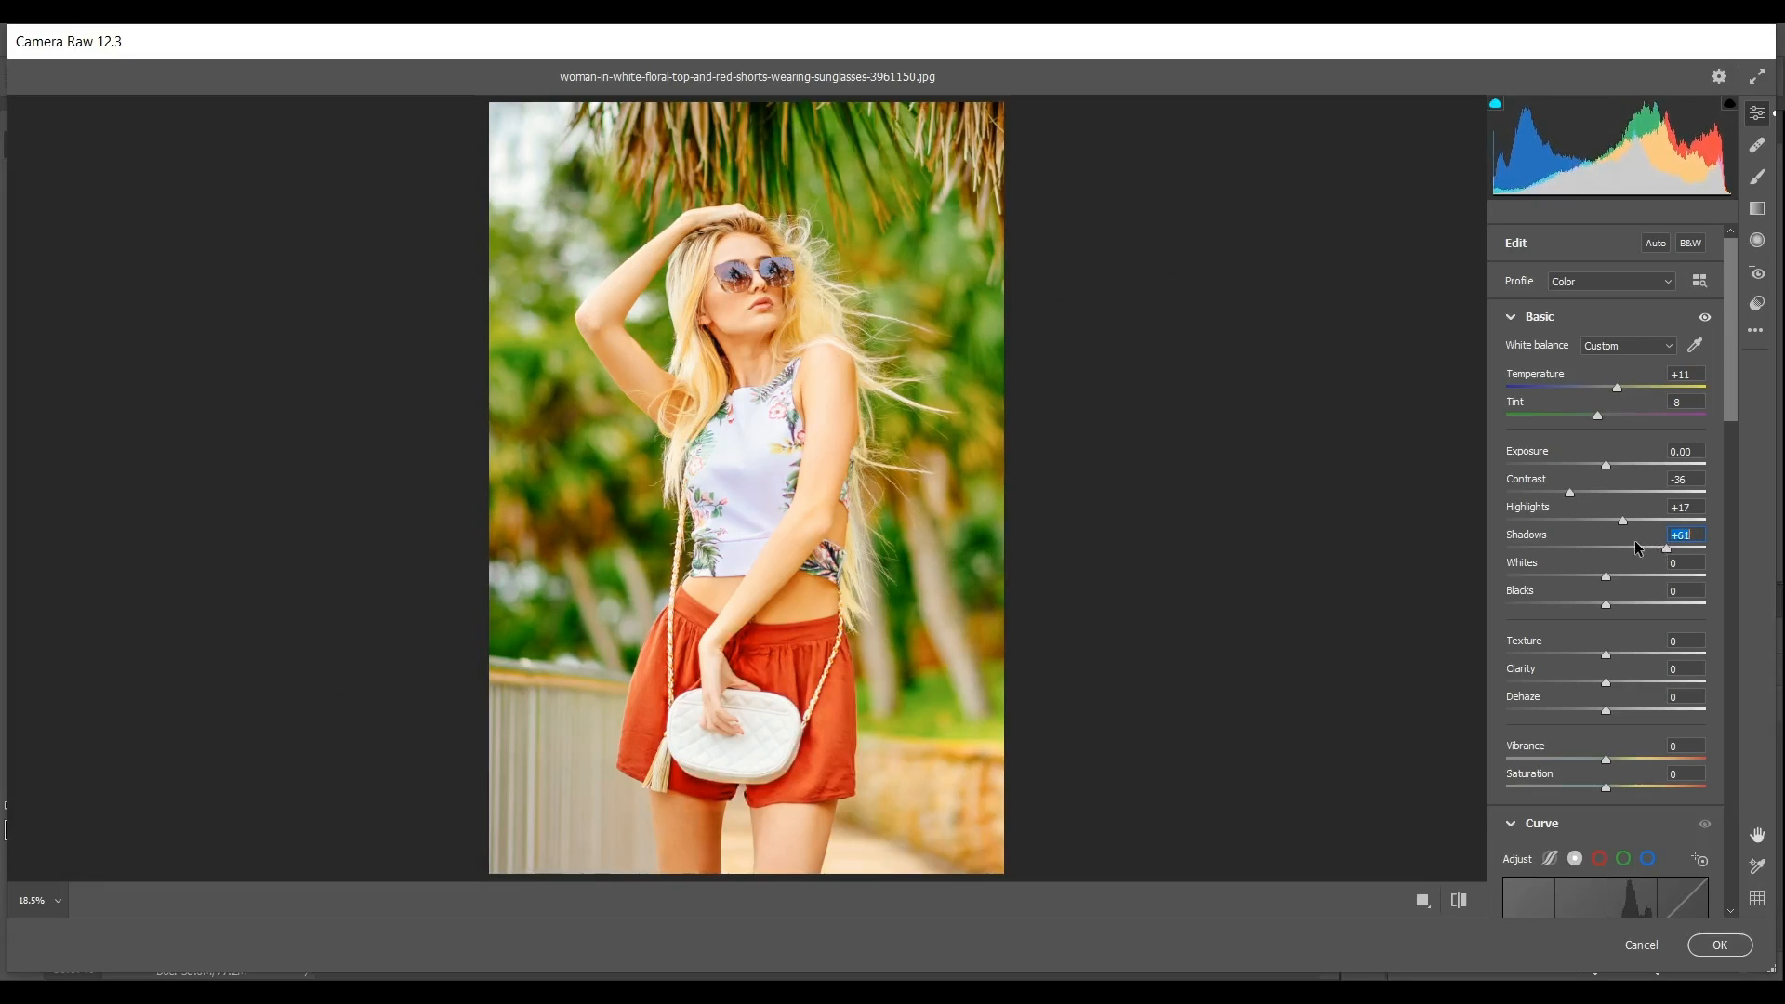
pyautogui.scroll(-1, 1598, 561)
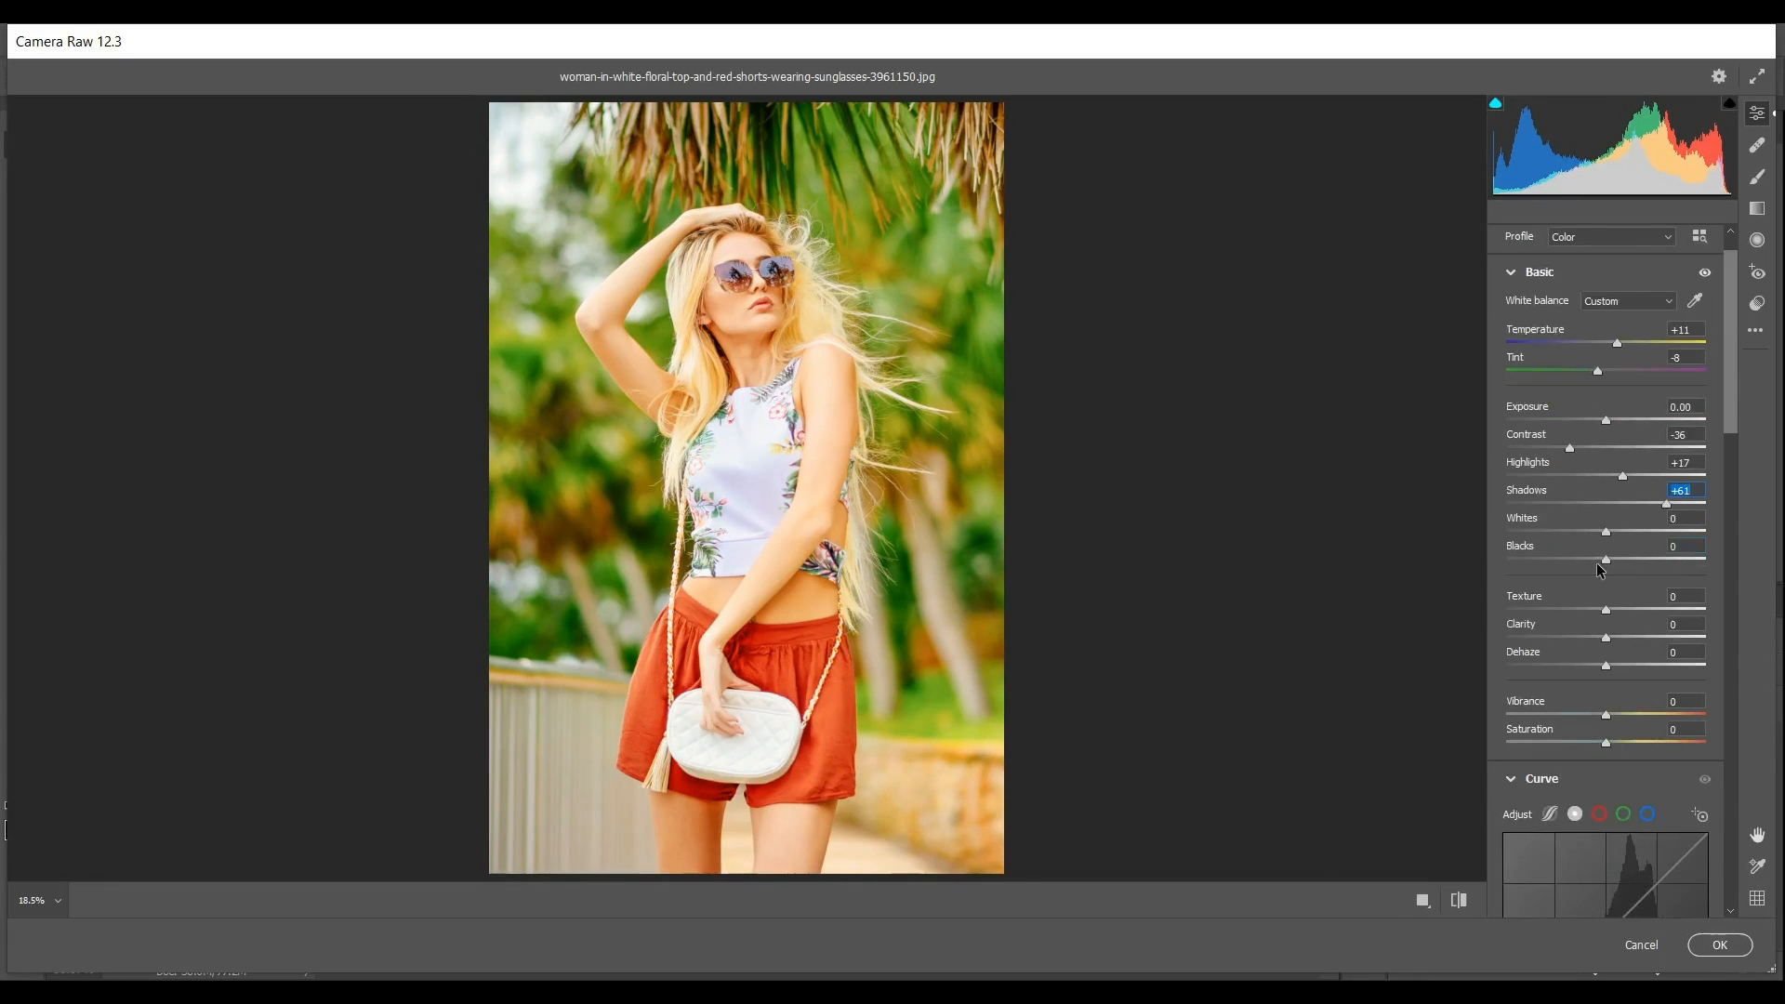
pyautogui.moveTo(1606, 532); pyautogui.dragTo(1475, 543)
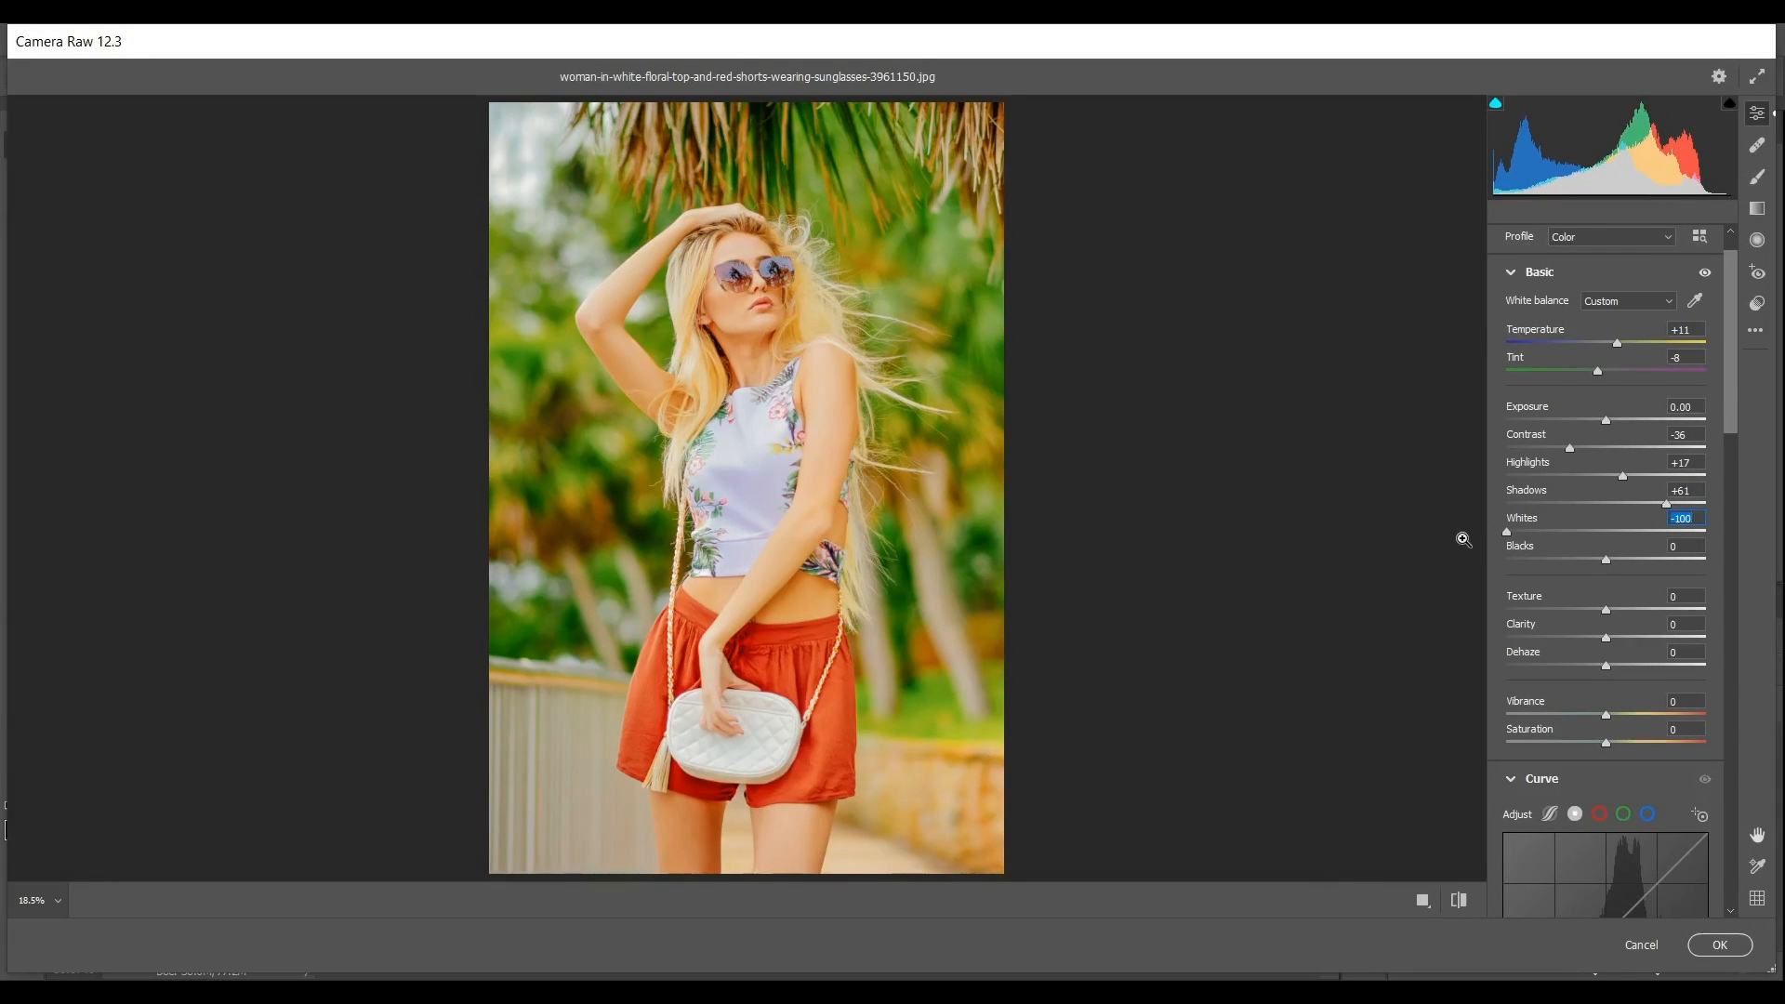
pyautogui.moveTo(1580, 565); pyautogui.dragTo(1541, 560)
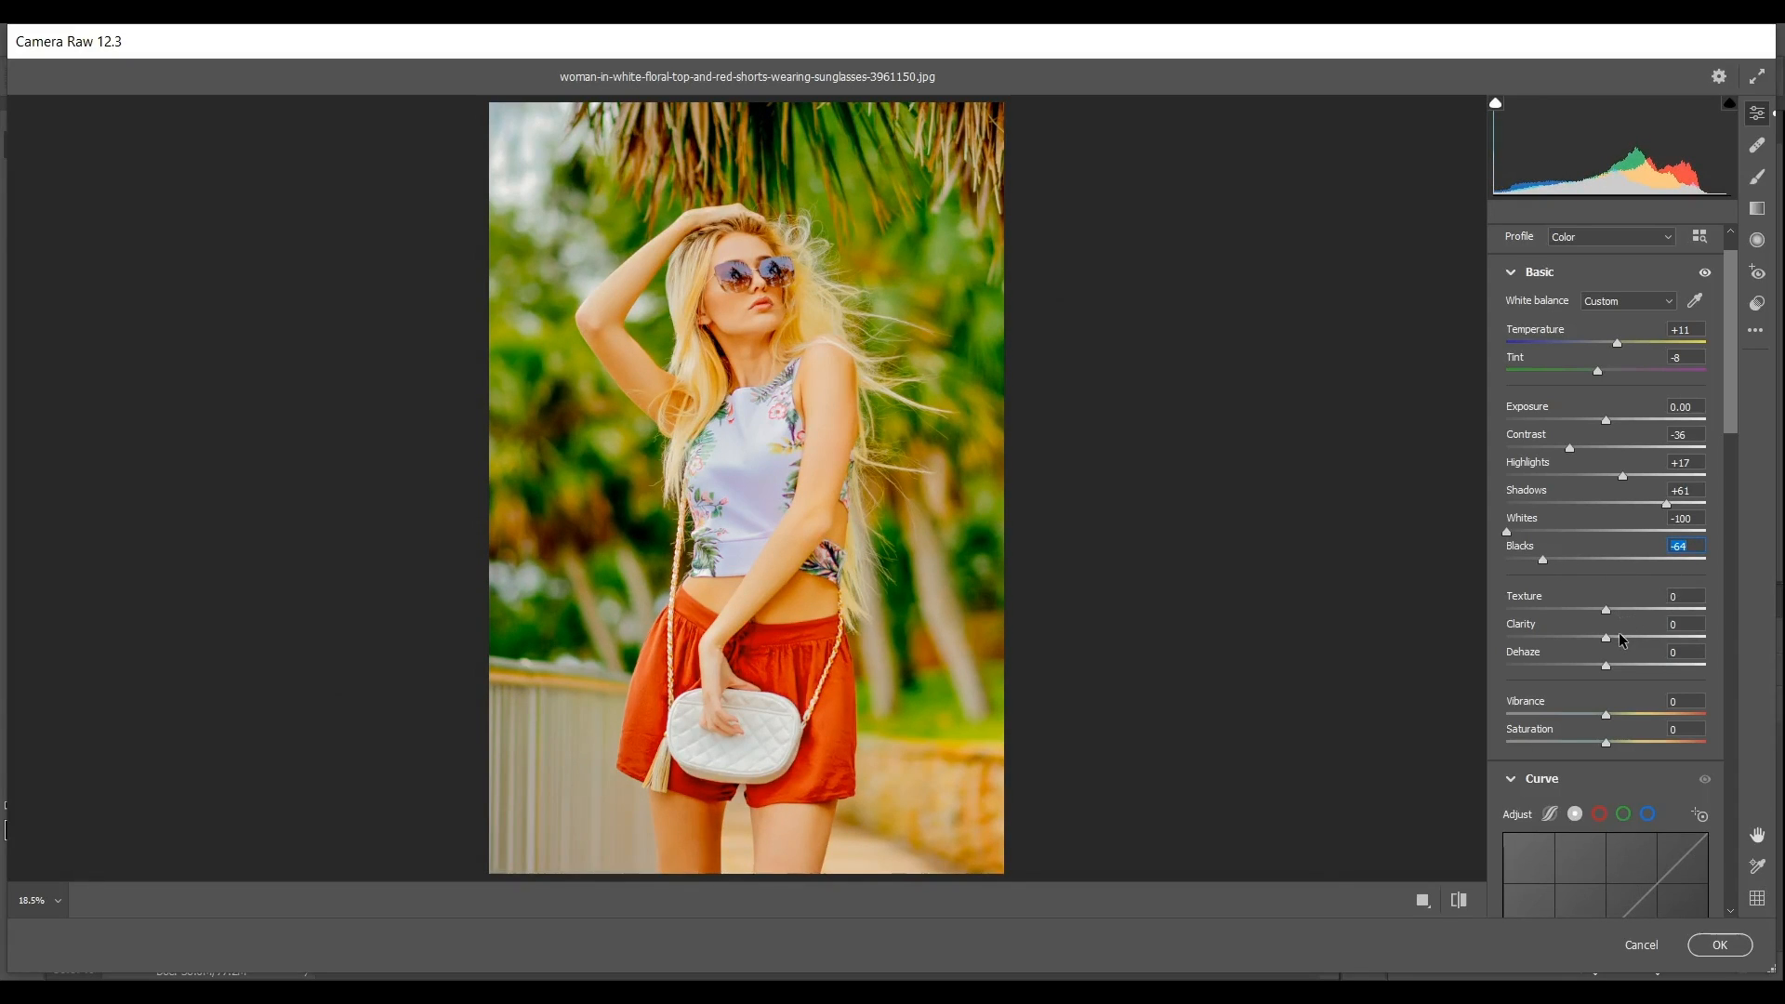
# - Set Clarity to +23, Dehaze to -14, Vibrance to +40 and Saturation to -17, and show before and after side by side
pyautogui.moveTo(1622, 638); pyautogui.dragTo(1626, 638)
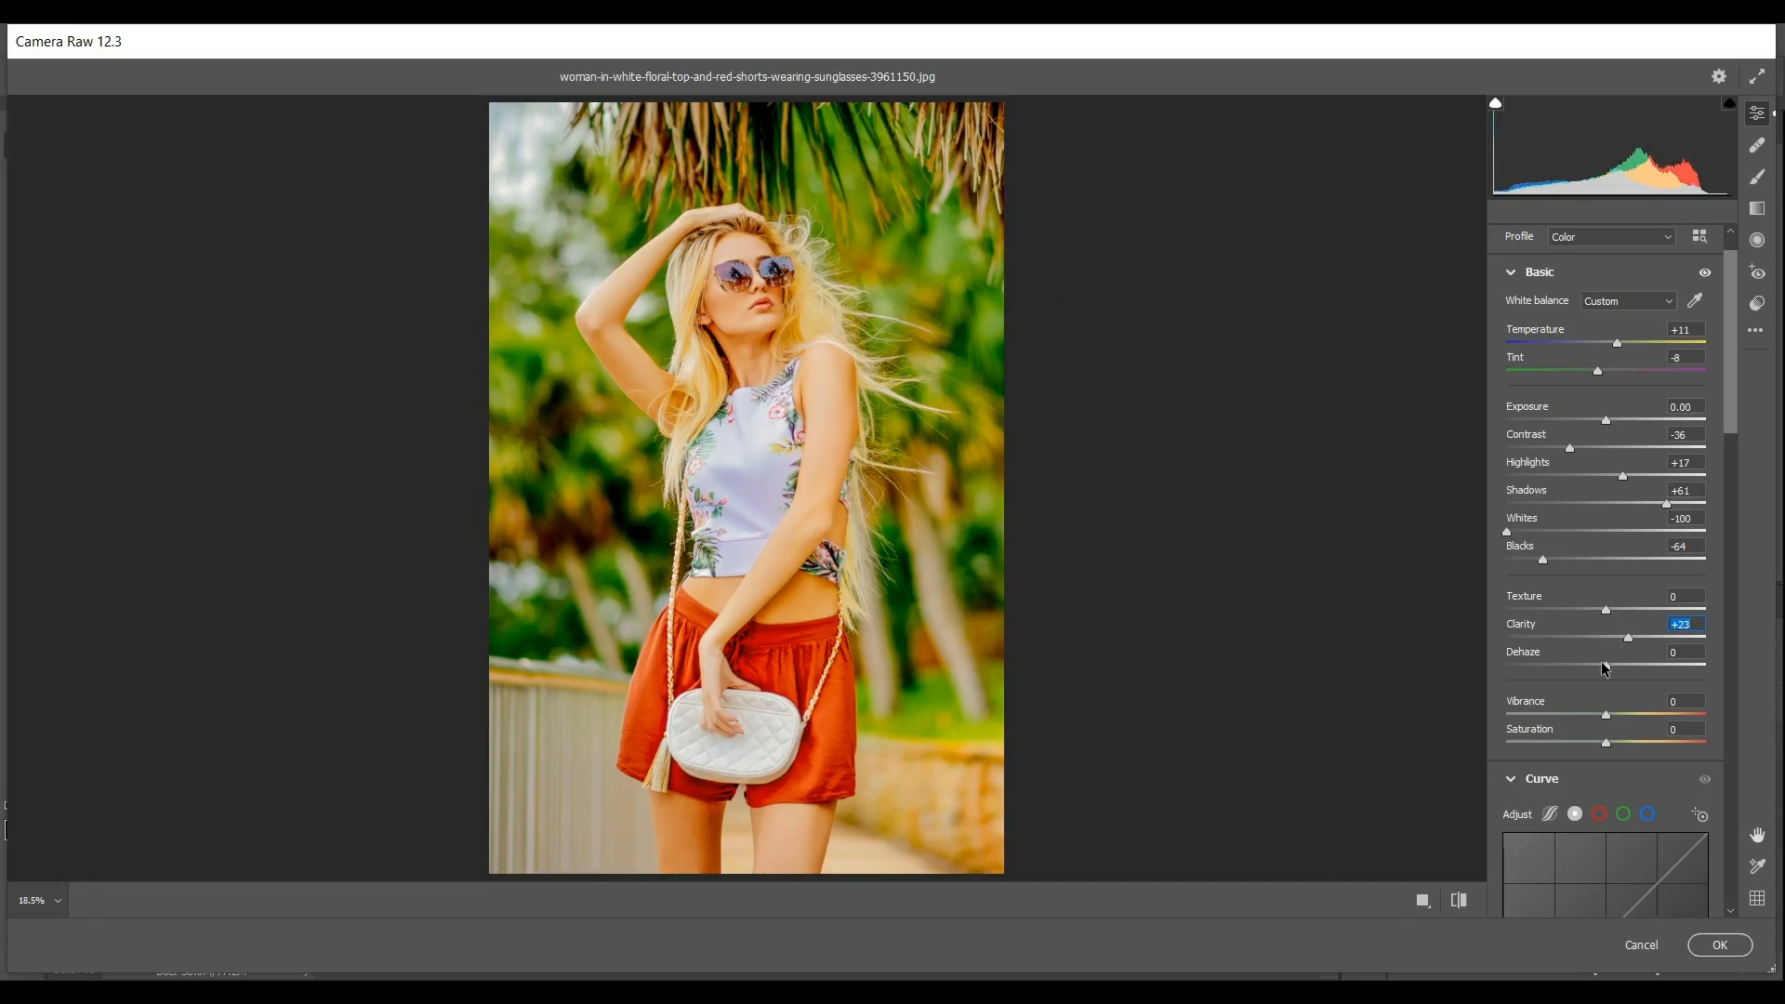
pyautogui.moveTo(1605, 666); pyautogui.dragTo(1592, 665)
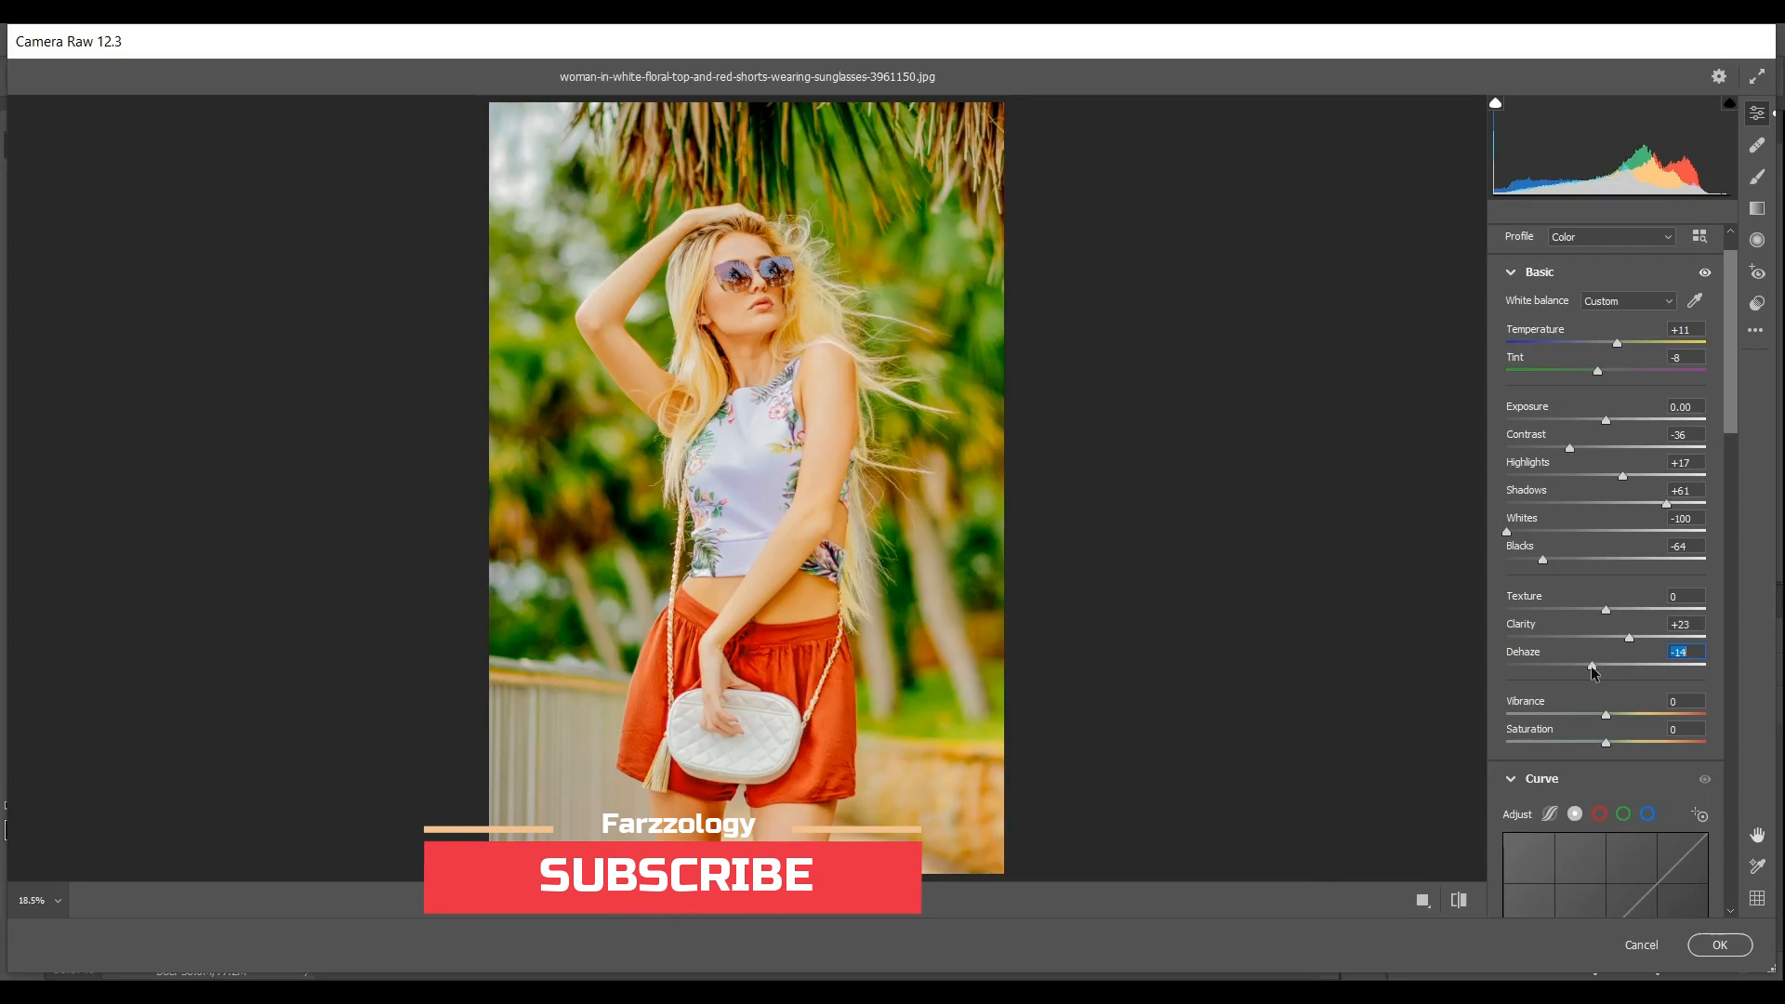
pyautogui.moveTo(1605, 714)
pyautogui.mouseDown()
pyautogui.moveTo(1646, 715)
pyautogui.moveTo(1586, 743)
pyautogui.mouseUp()
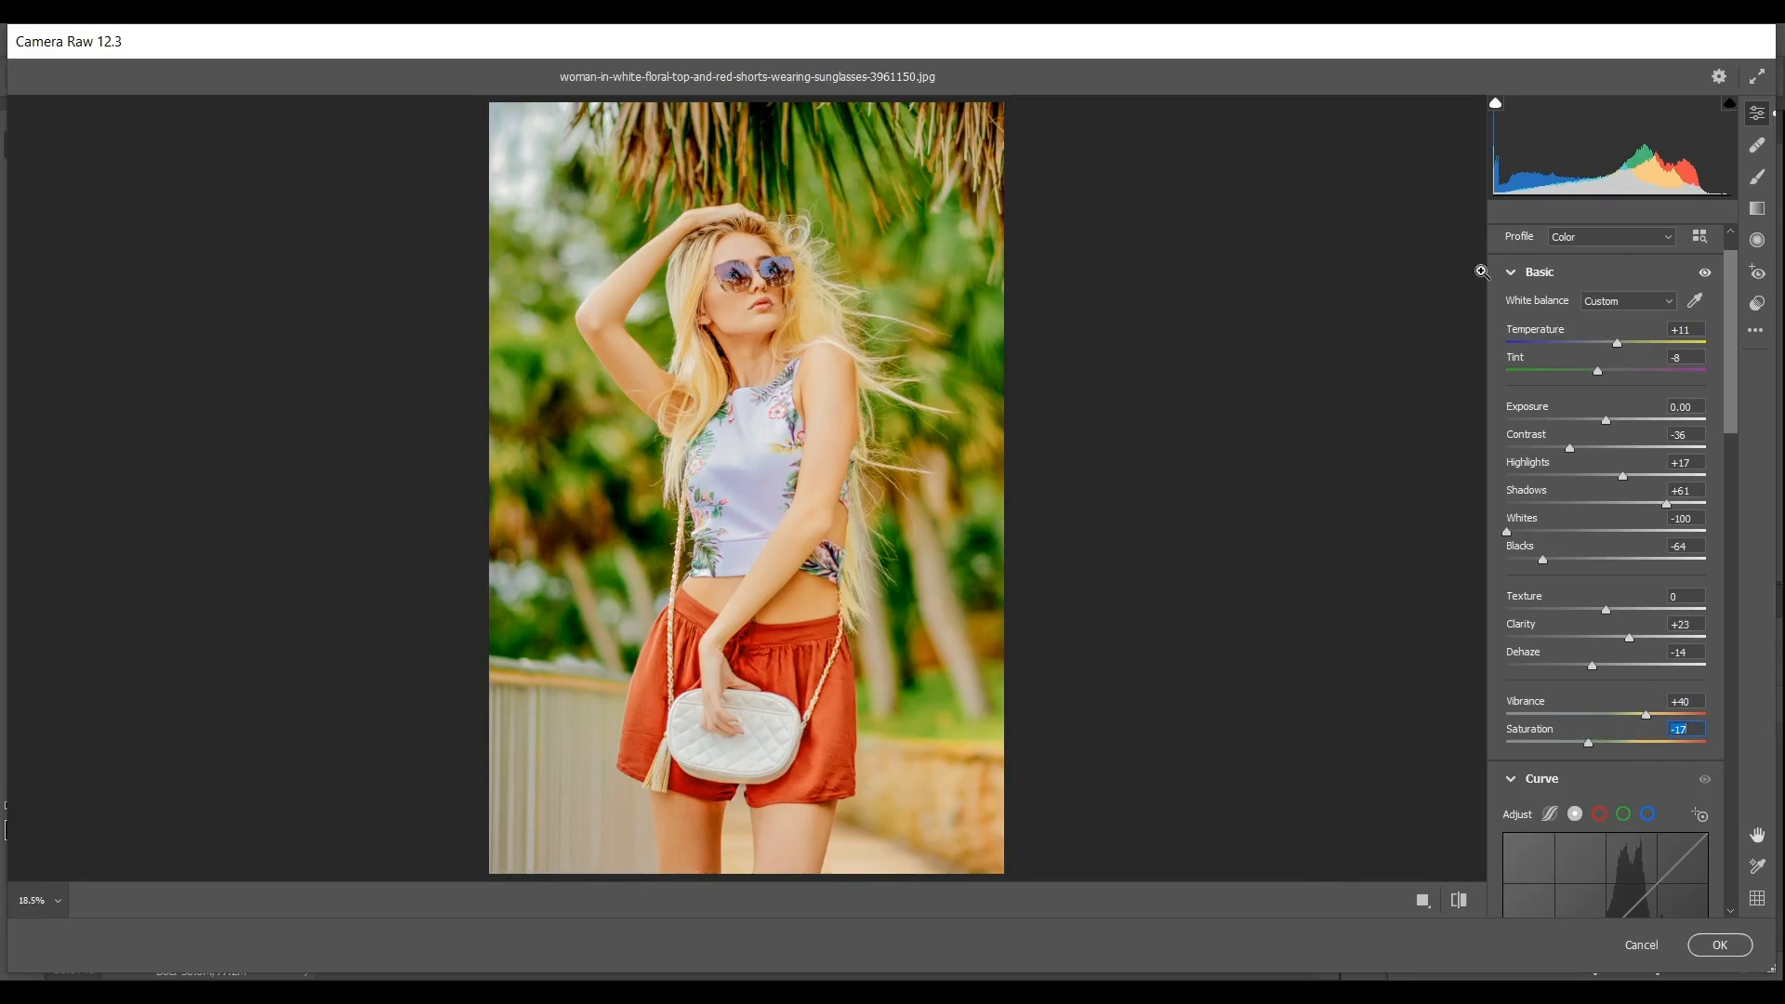
pyautogui.press('q')
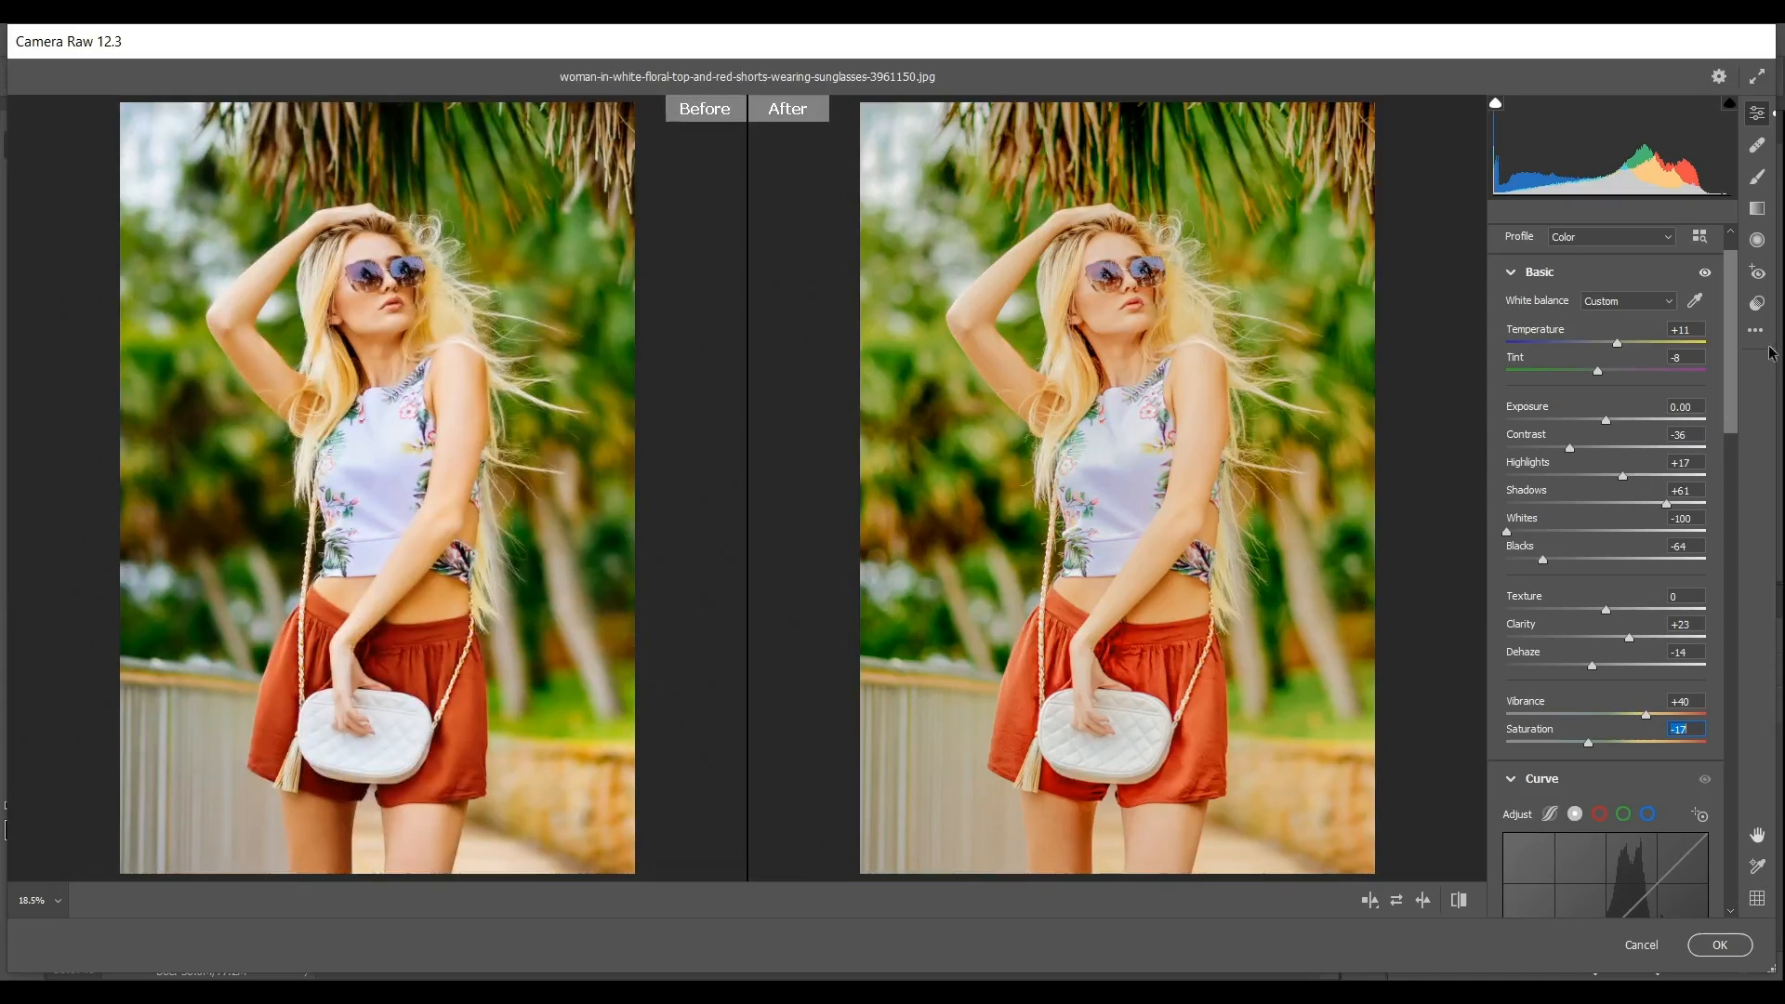
# - Raise the black point of the RGB point curve and add a shadow point at about input 59, output 49
pyautogui.moveTo(1735, 298); pyautogui.dragTo(1732, 415)
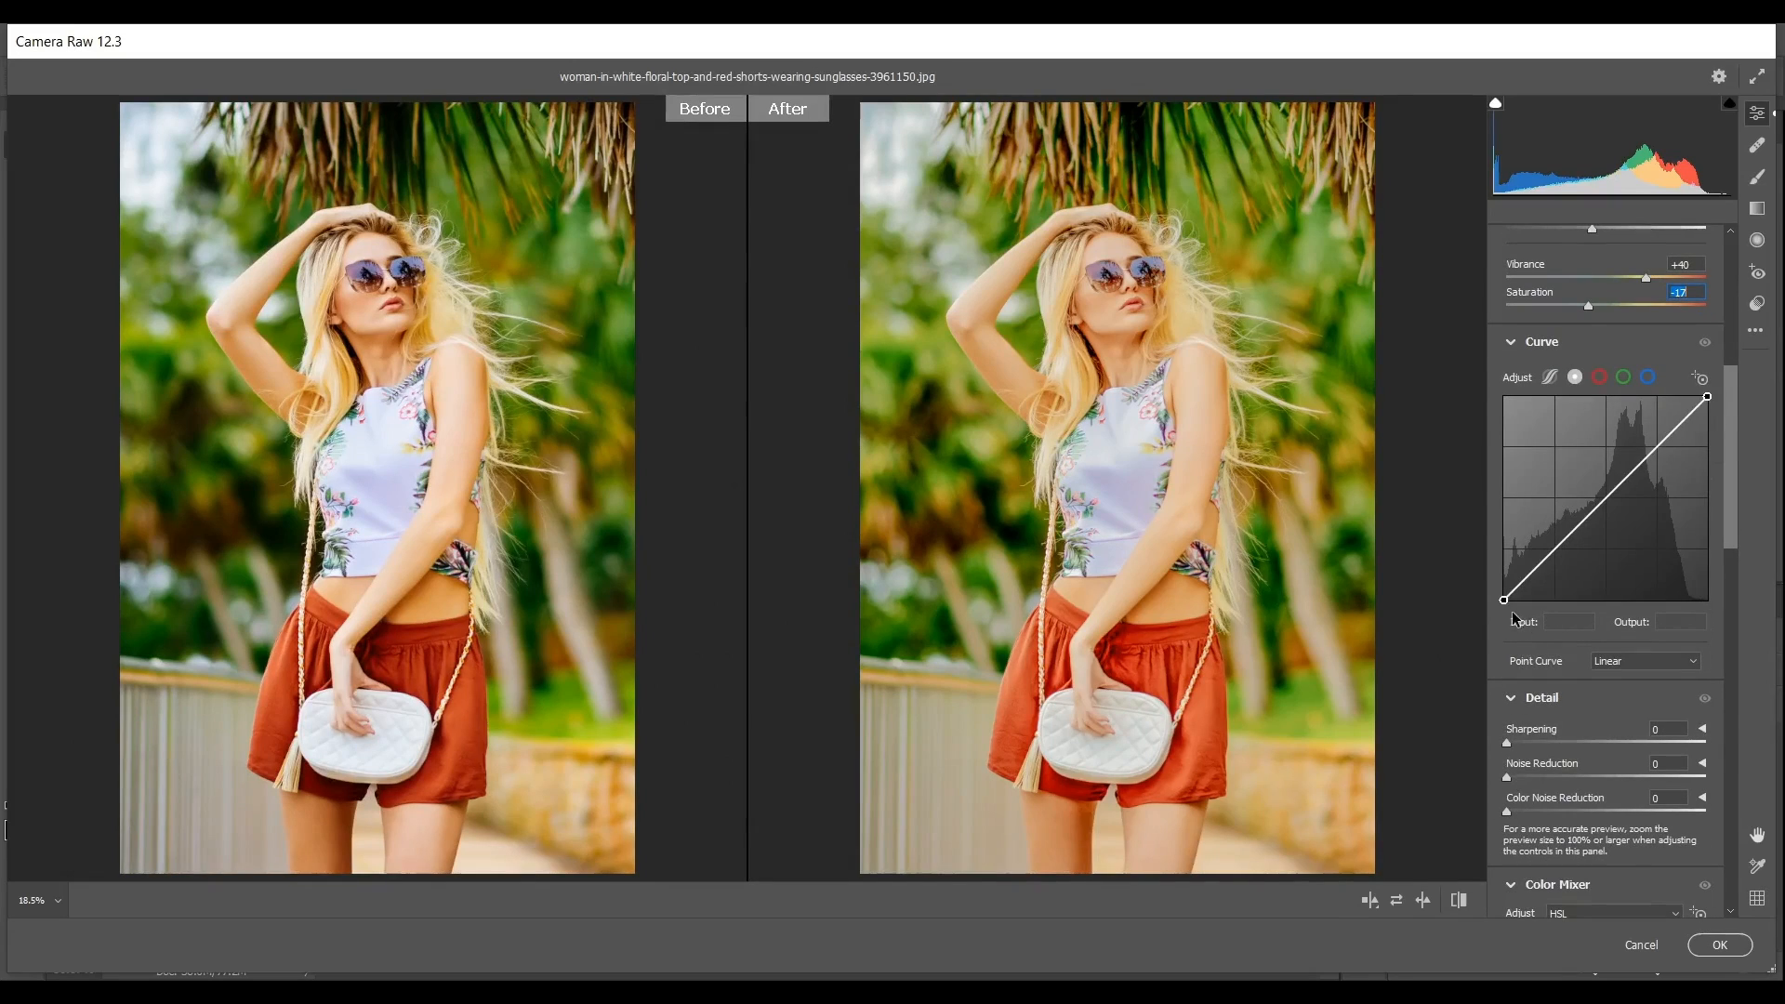
pyautogui.moveTo(1503, 600); pyautogui.dragTo(1551, 552)
pyautogui.press('Down')
pyautogui.press('Down')
pyautogui.press('Down')
pyautogui.press('Down')
pyautogui.press('Down')
pyautogui.press('Down')
pyautogui.press('Down')
pyautogui.press('Down')
pyautogui.press('Down')
pyautogui.press('Down')
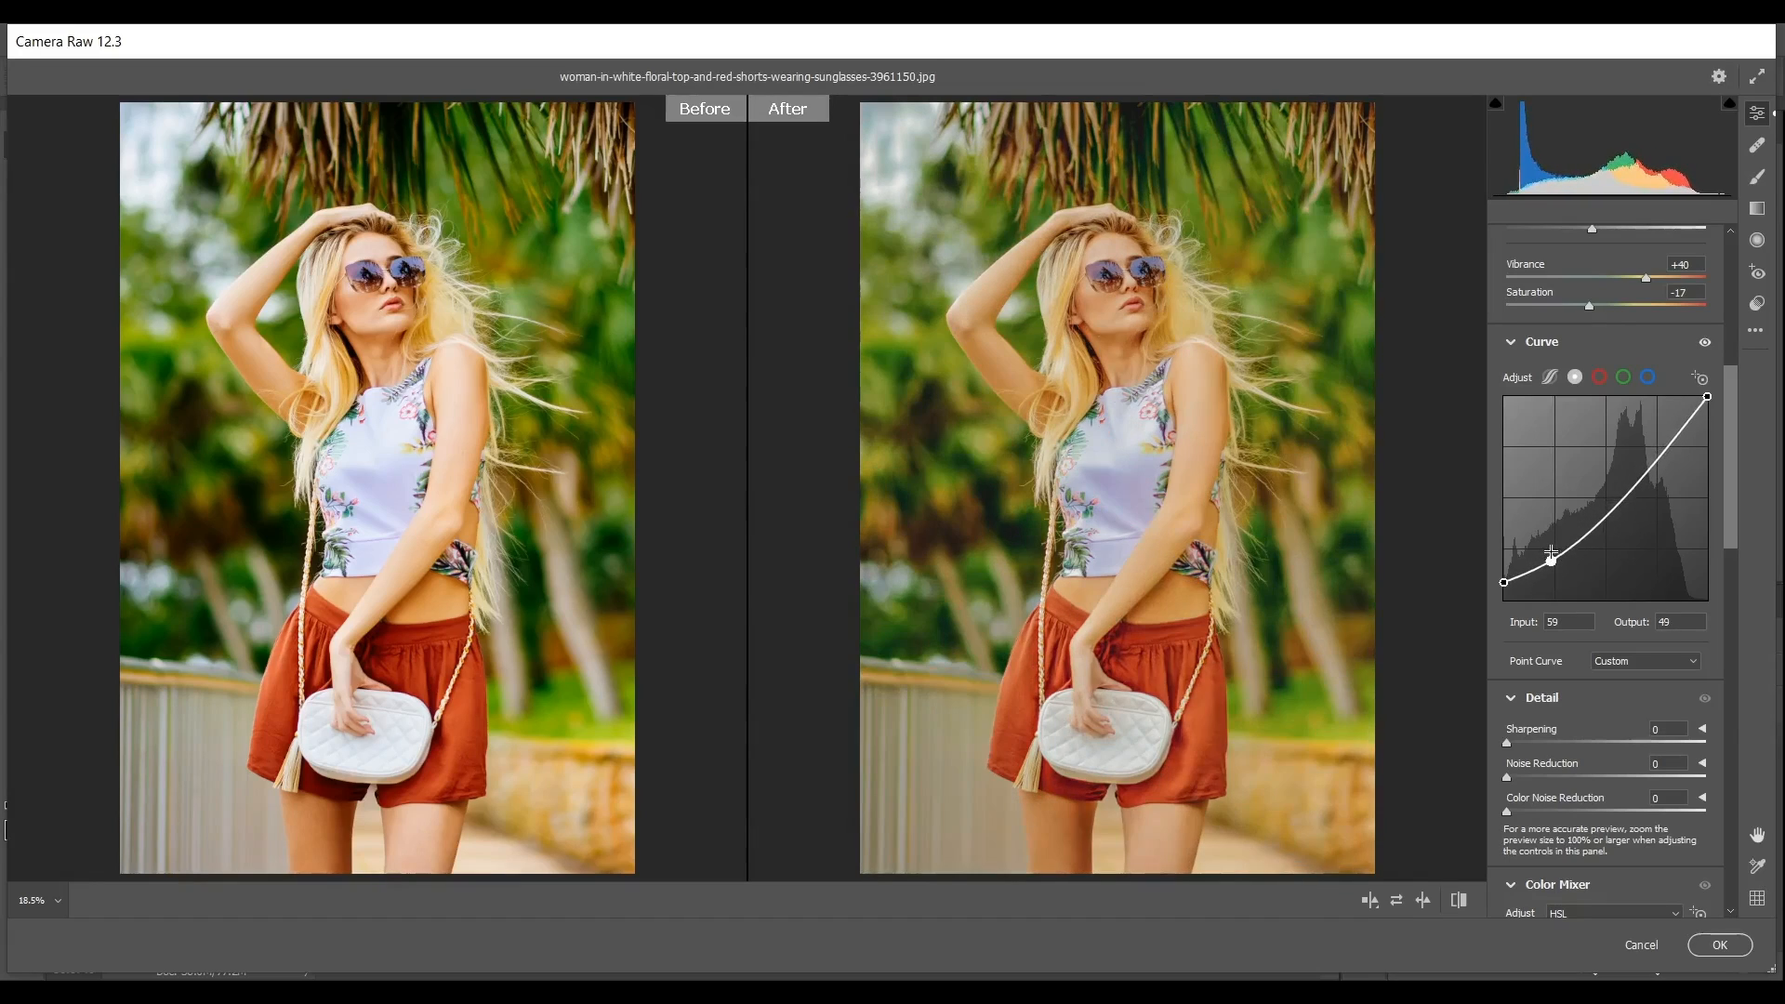
pyautogui.press('Left')
# - Add a midtone point to the RGB point curve and set it to input 147, output 112
pyautogui.click(1618, 504)
pyautogui.moveTo(1618, 503); pyautogui.dragTo(1619, 502)
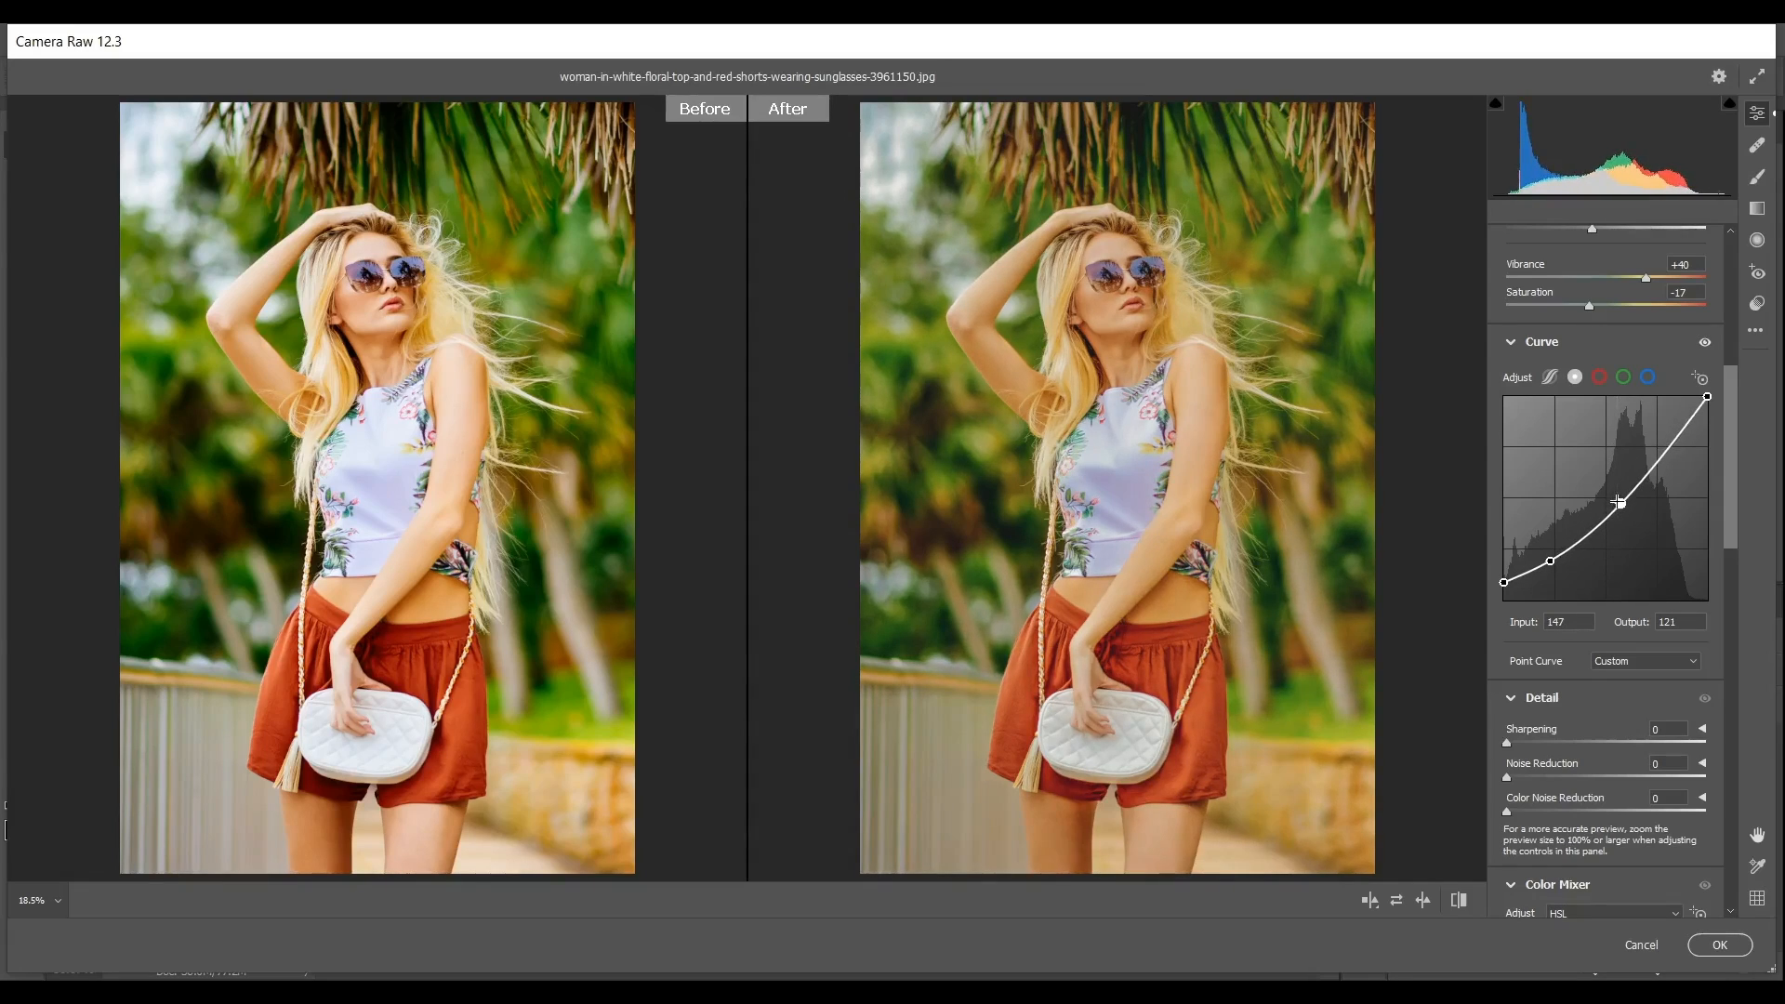
pyautogui.press('Down')
pyautogui.press('Down')
pyautogui.press('Down')
pyautogui.press('Down')
pyautogui.press('Down')
pyautogui.press('Down')
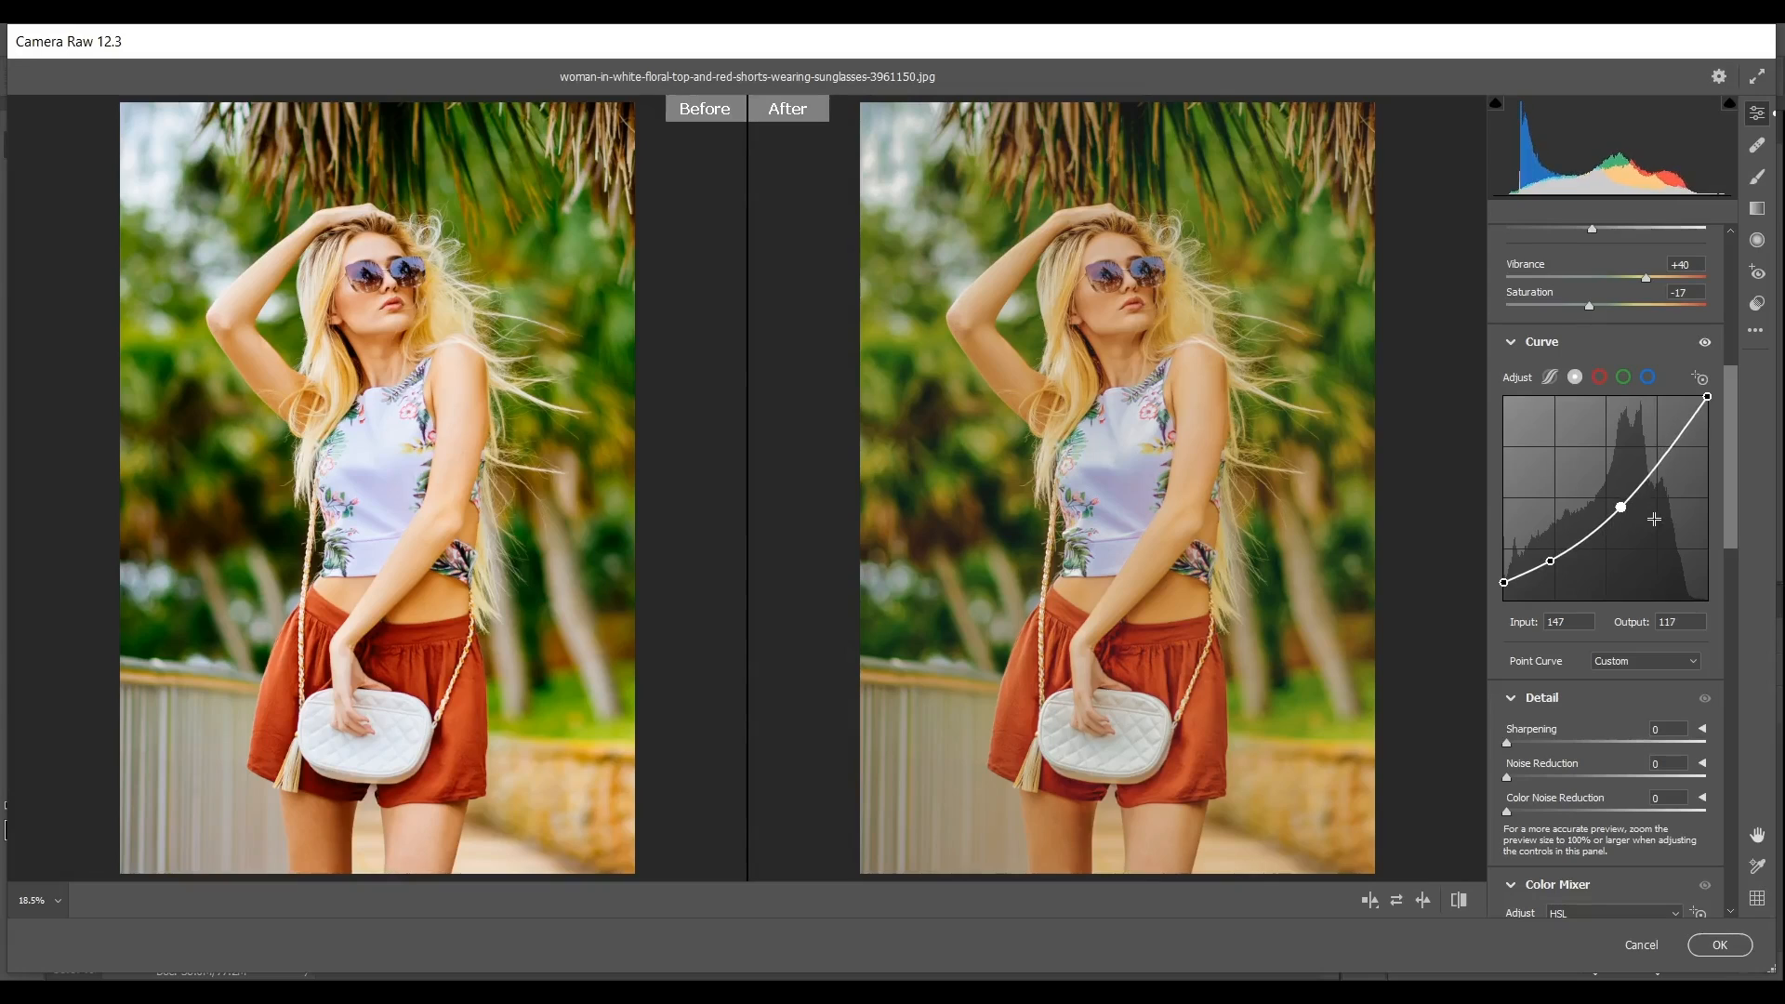
pyautogui.press('Down')
pyautogui.press('Down')
pyautogui.press('Down')
pyautogui.press('Down')
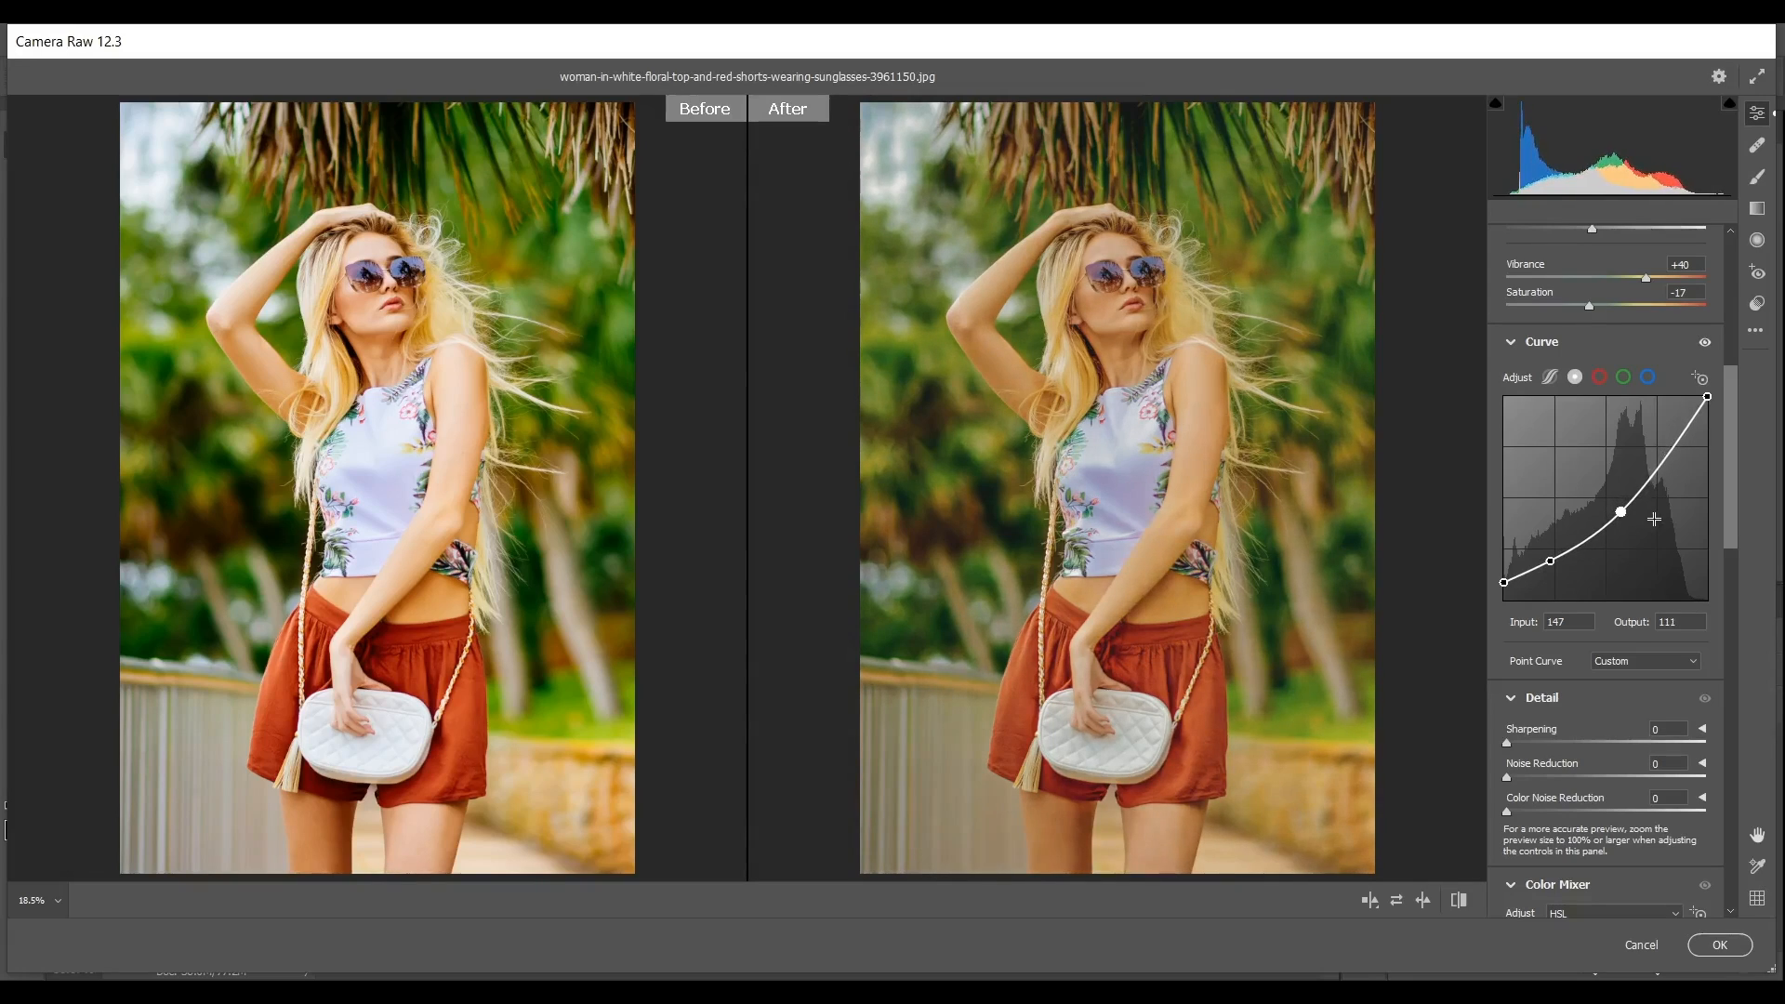
pyautogui.press('Up')
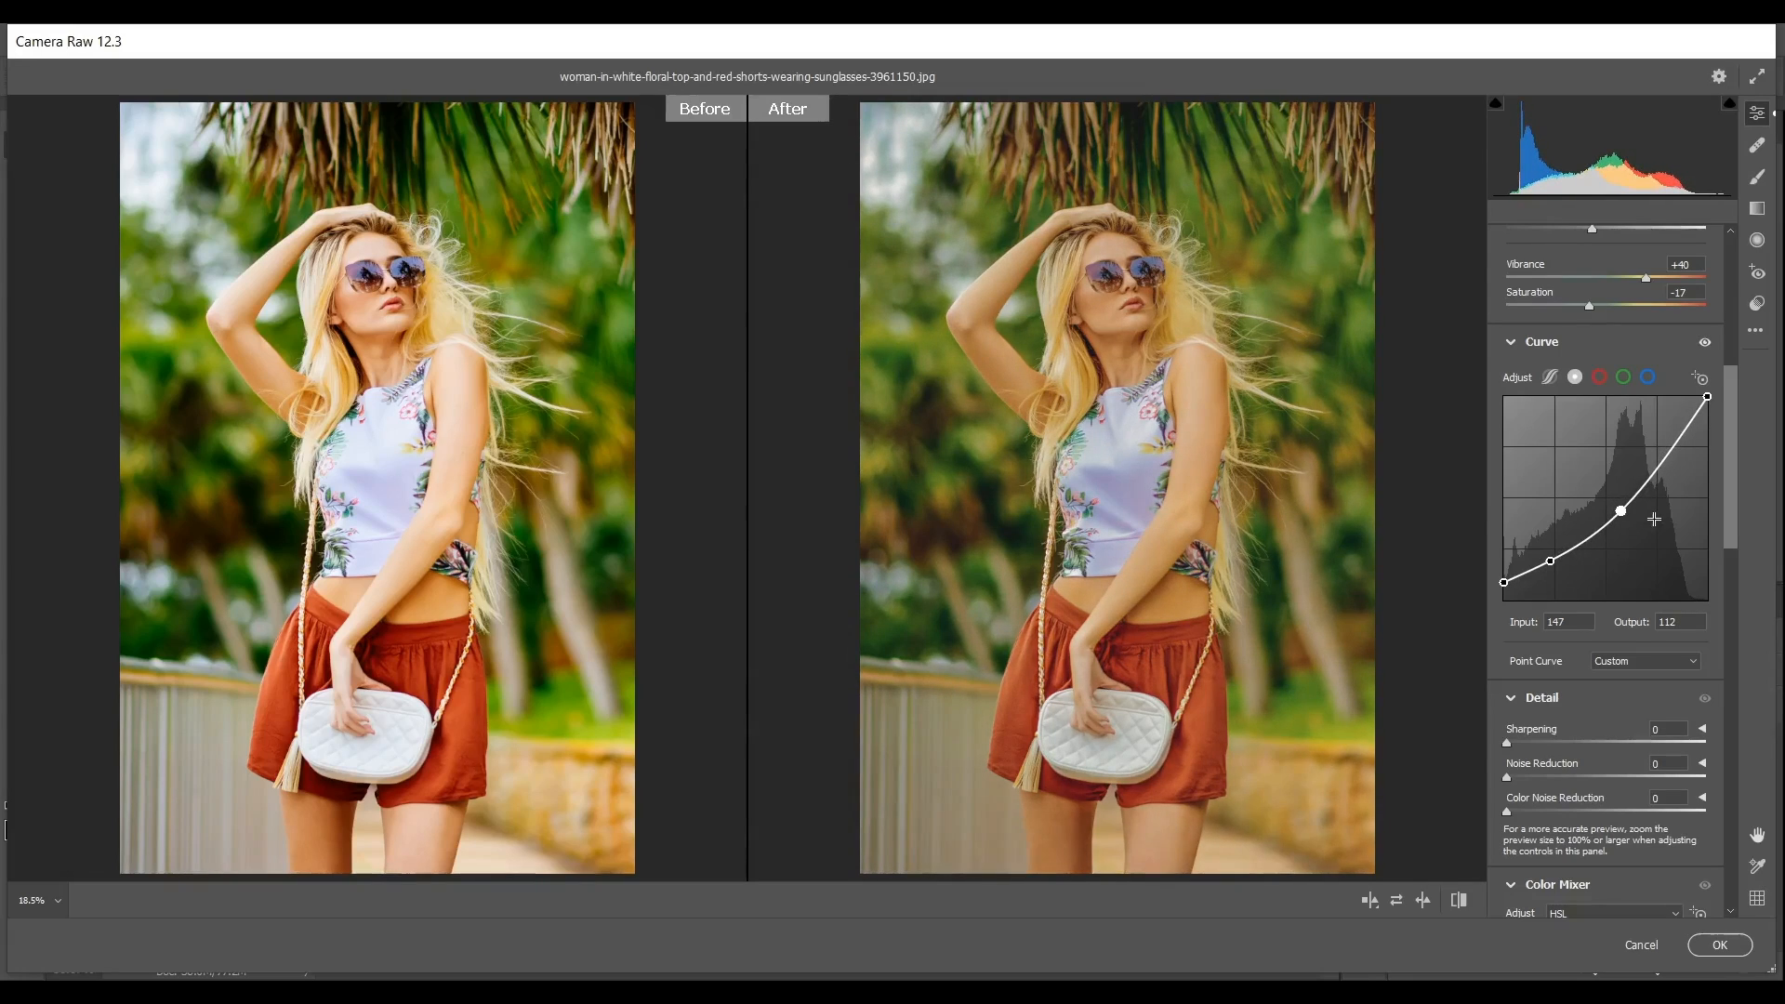
# - Add a highlight point to the RGB point curve and lower it to input 199, output 168
pyautogui.click(1666, 447)
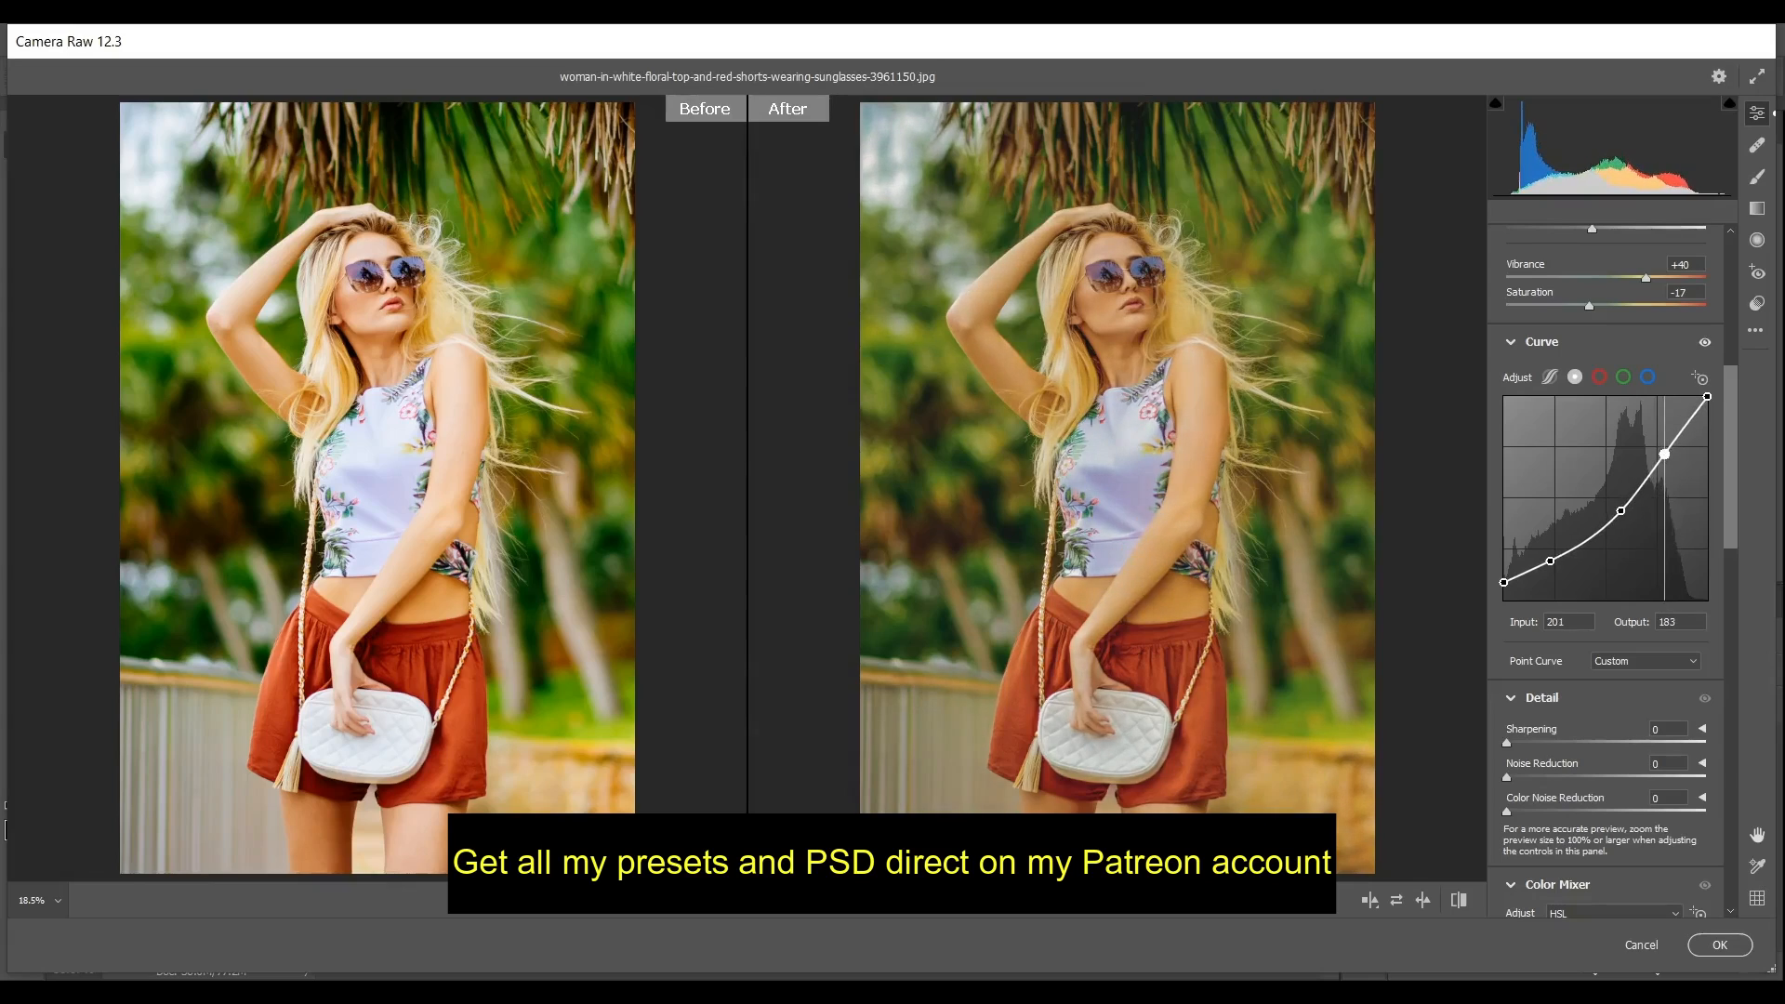
pyautogui.moveTo(1664, 454); pyautogui.dragTo(1663, 452)
pyautogui.press('Left')
pyautogui.press('Down')
pyautogui.press('Down')
pyautogui.press('Down')
pyautogui.press('Down')
pyautogui.press('Down')
pyautogui.press('Down')
pyautogui.press('Down')
pyautogui.press('Down')
pyautogui.press('Down')
pyautogui.press('Down')
pyautogui.press('Down')
pyautogui.press('Down')
pyautogui.press('Down')
pyautogui.press('Down')
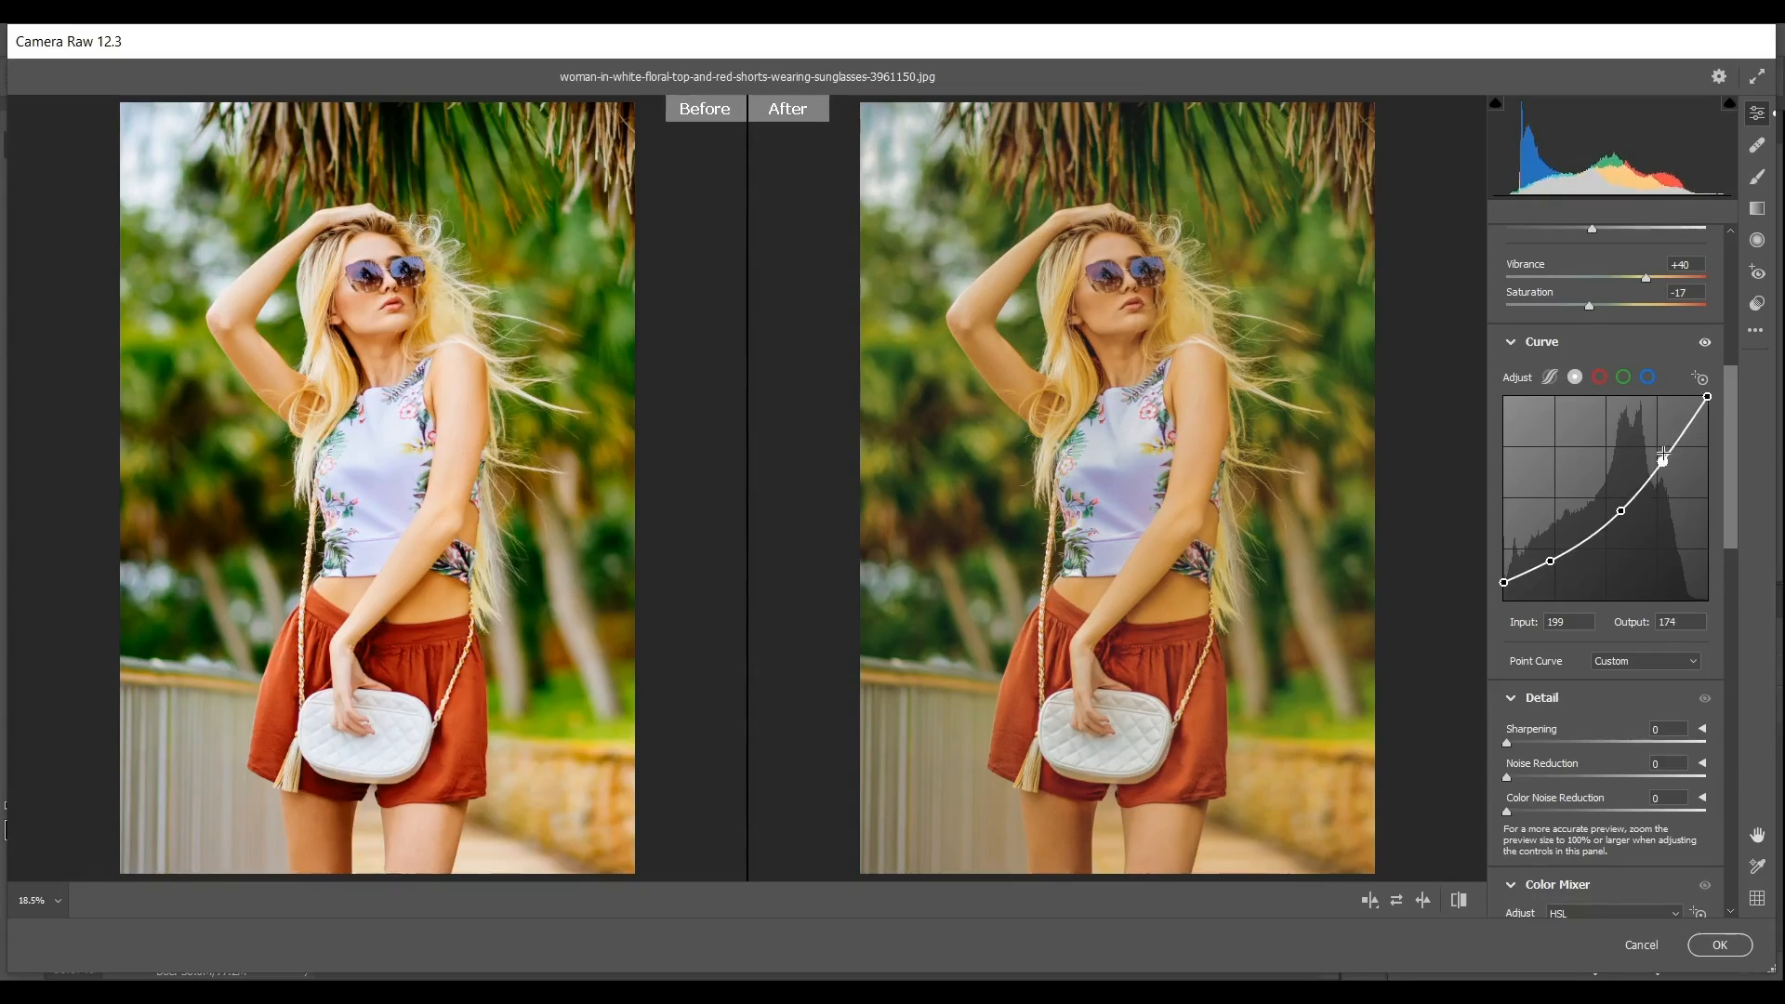
pyautogui.press('Down')
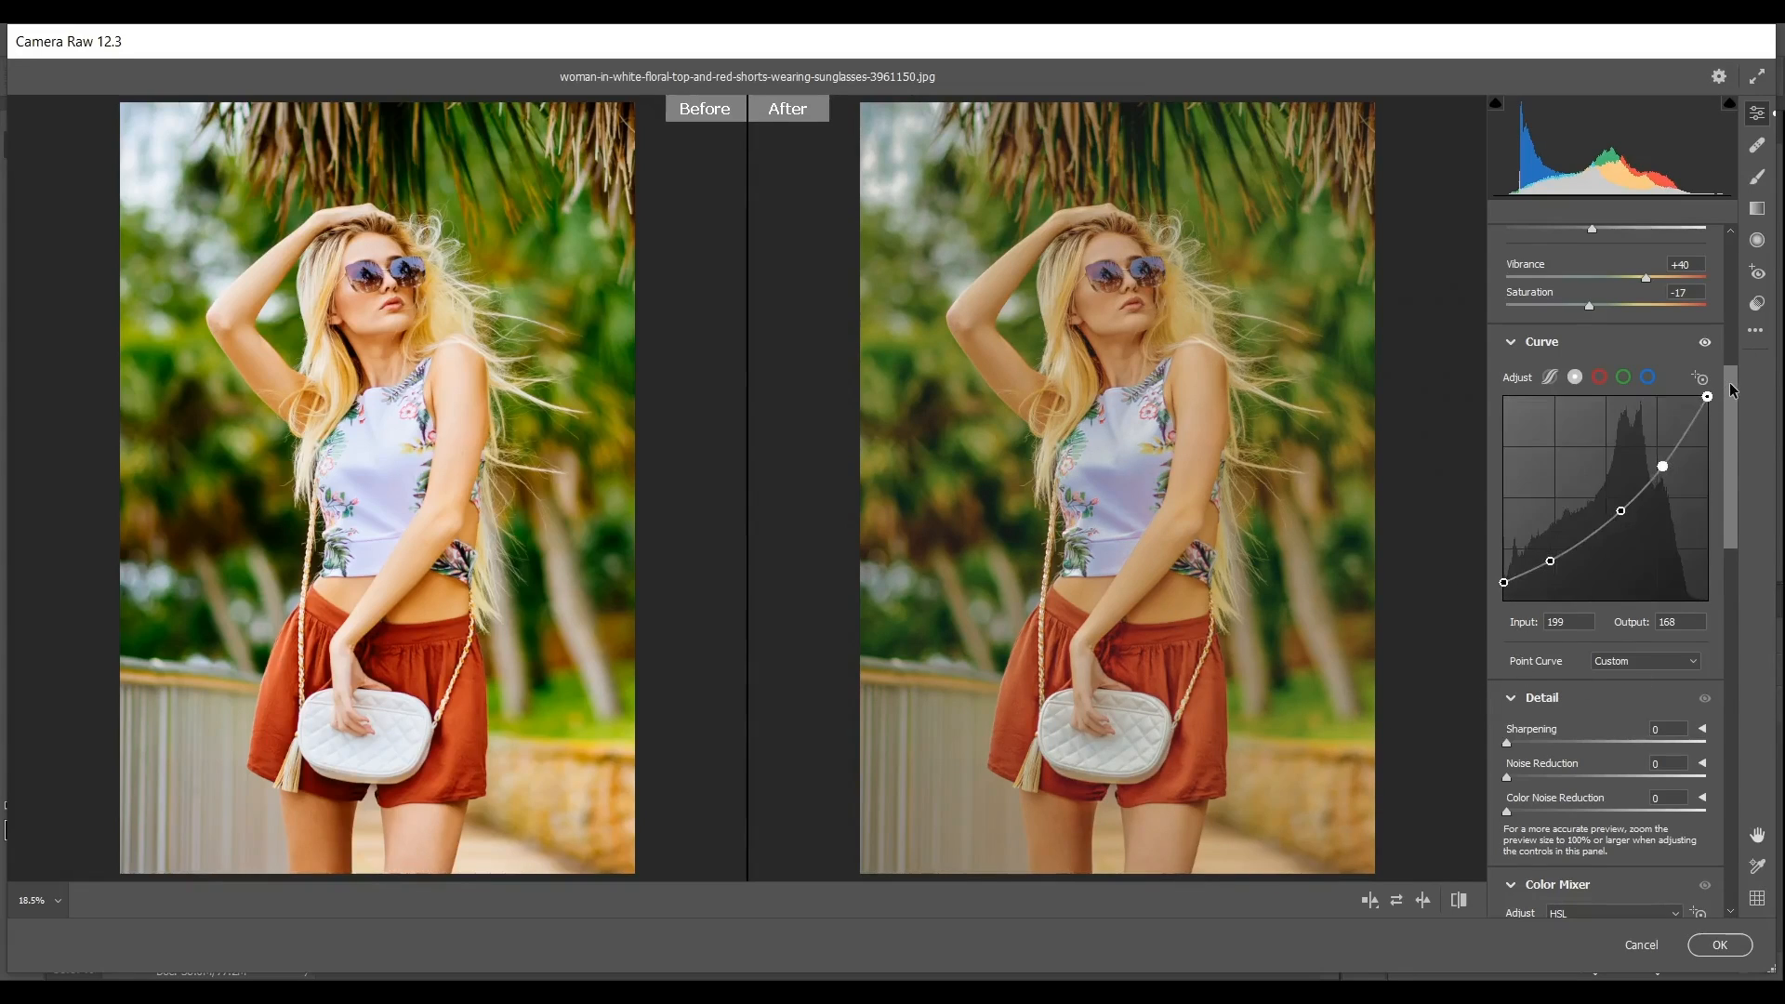
# - Set Sharpening to 29 and Noise Reduction to 10, with the noise reduction sub-settings expanded
pyautogui.moveTo(1729, 395); pyautogui.dragTo(1723, 457)
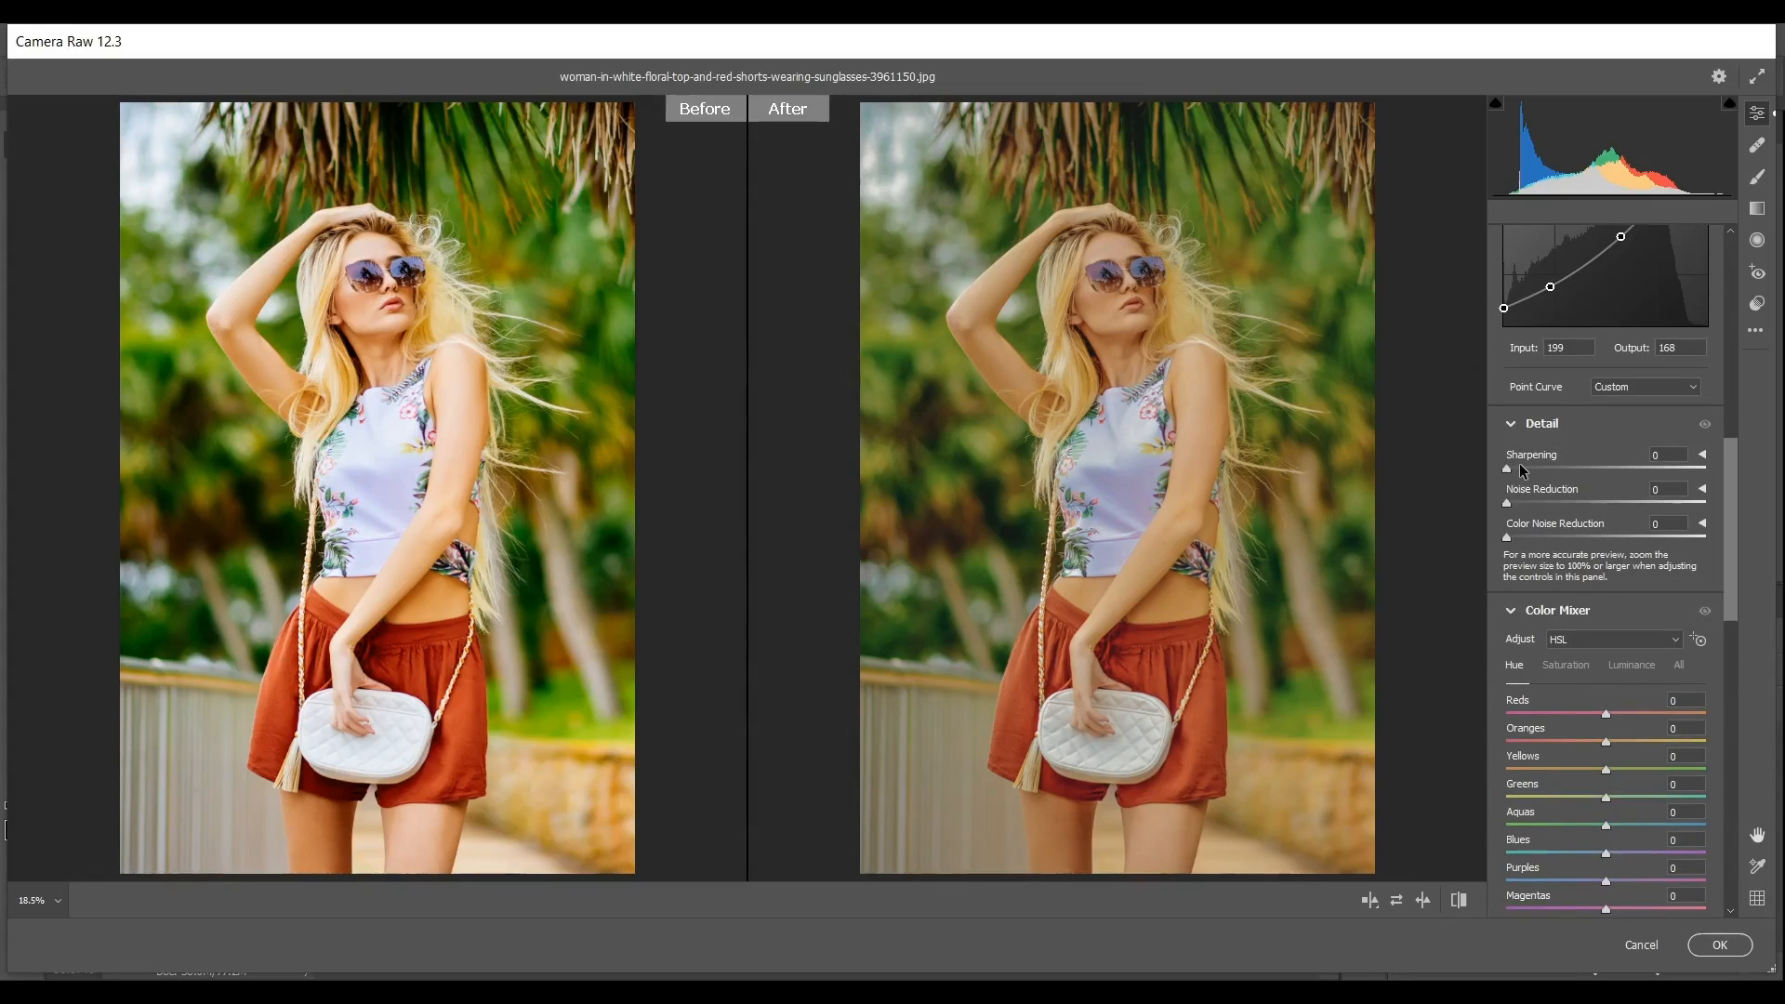
pyautogui.moveTo(1519, 464); pyautogui.dragTo(1544, 462)
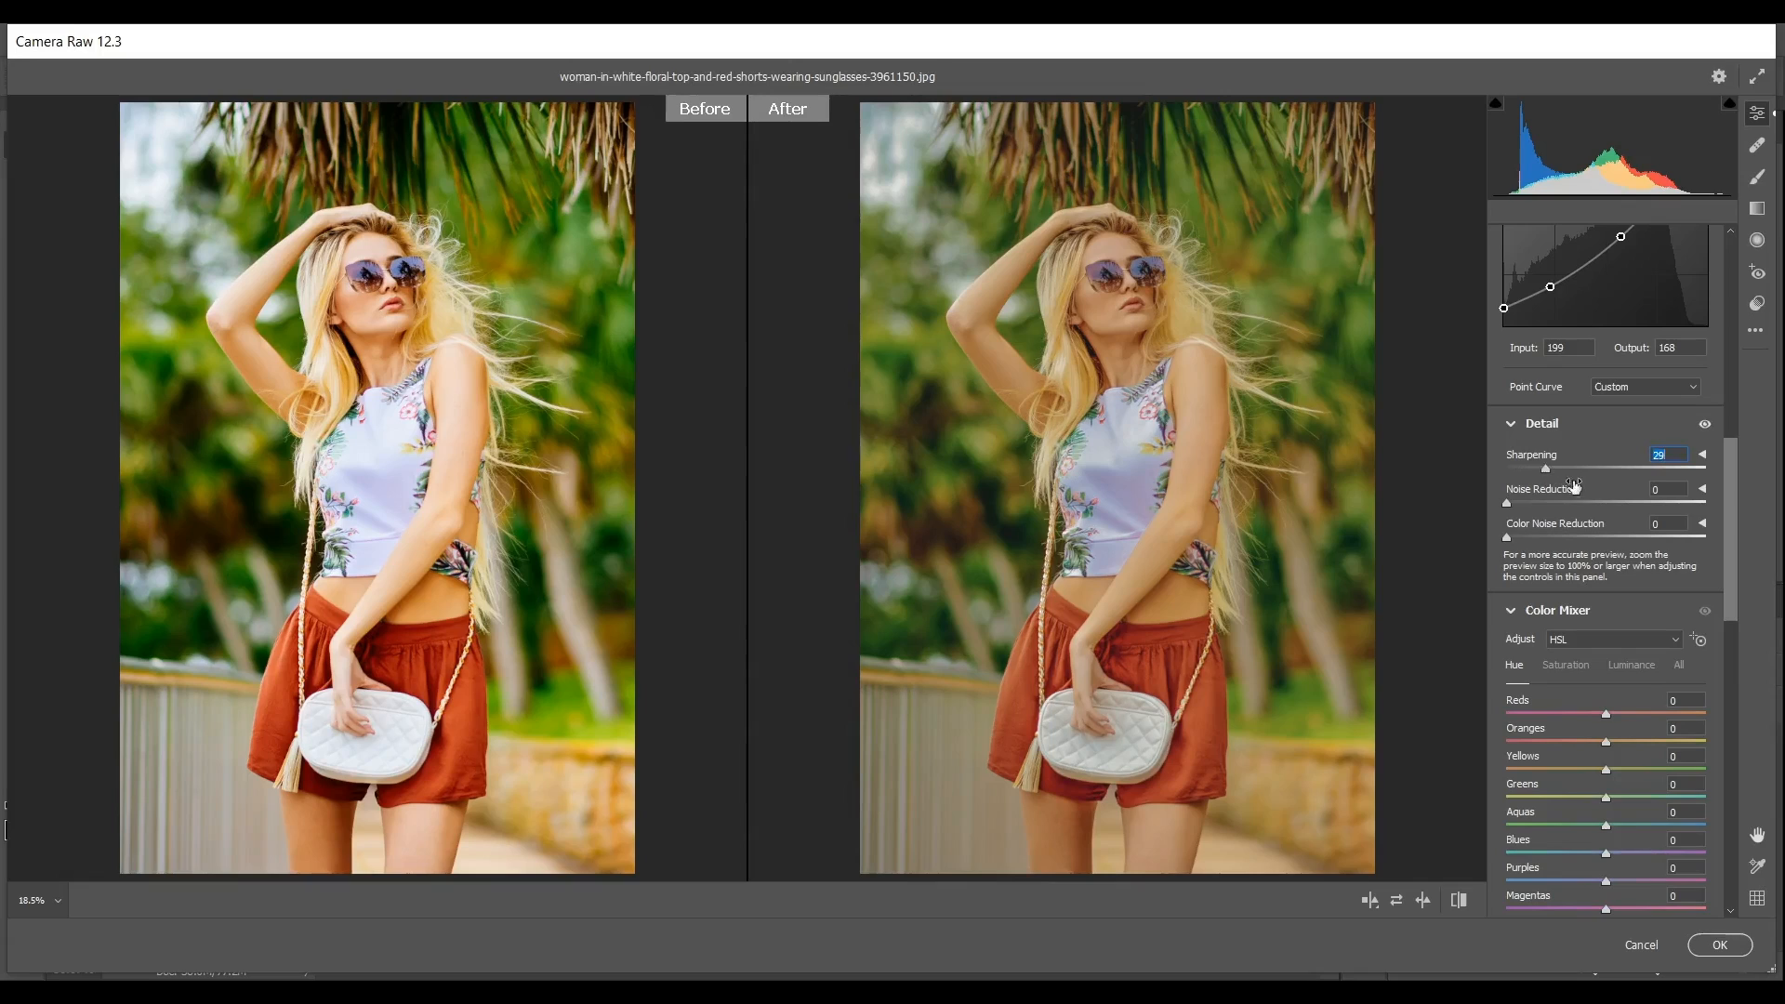
pyautogui.click(1702, 489)
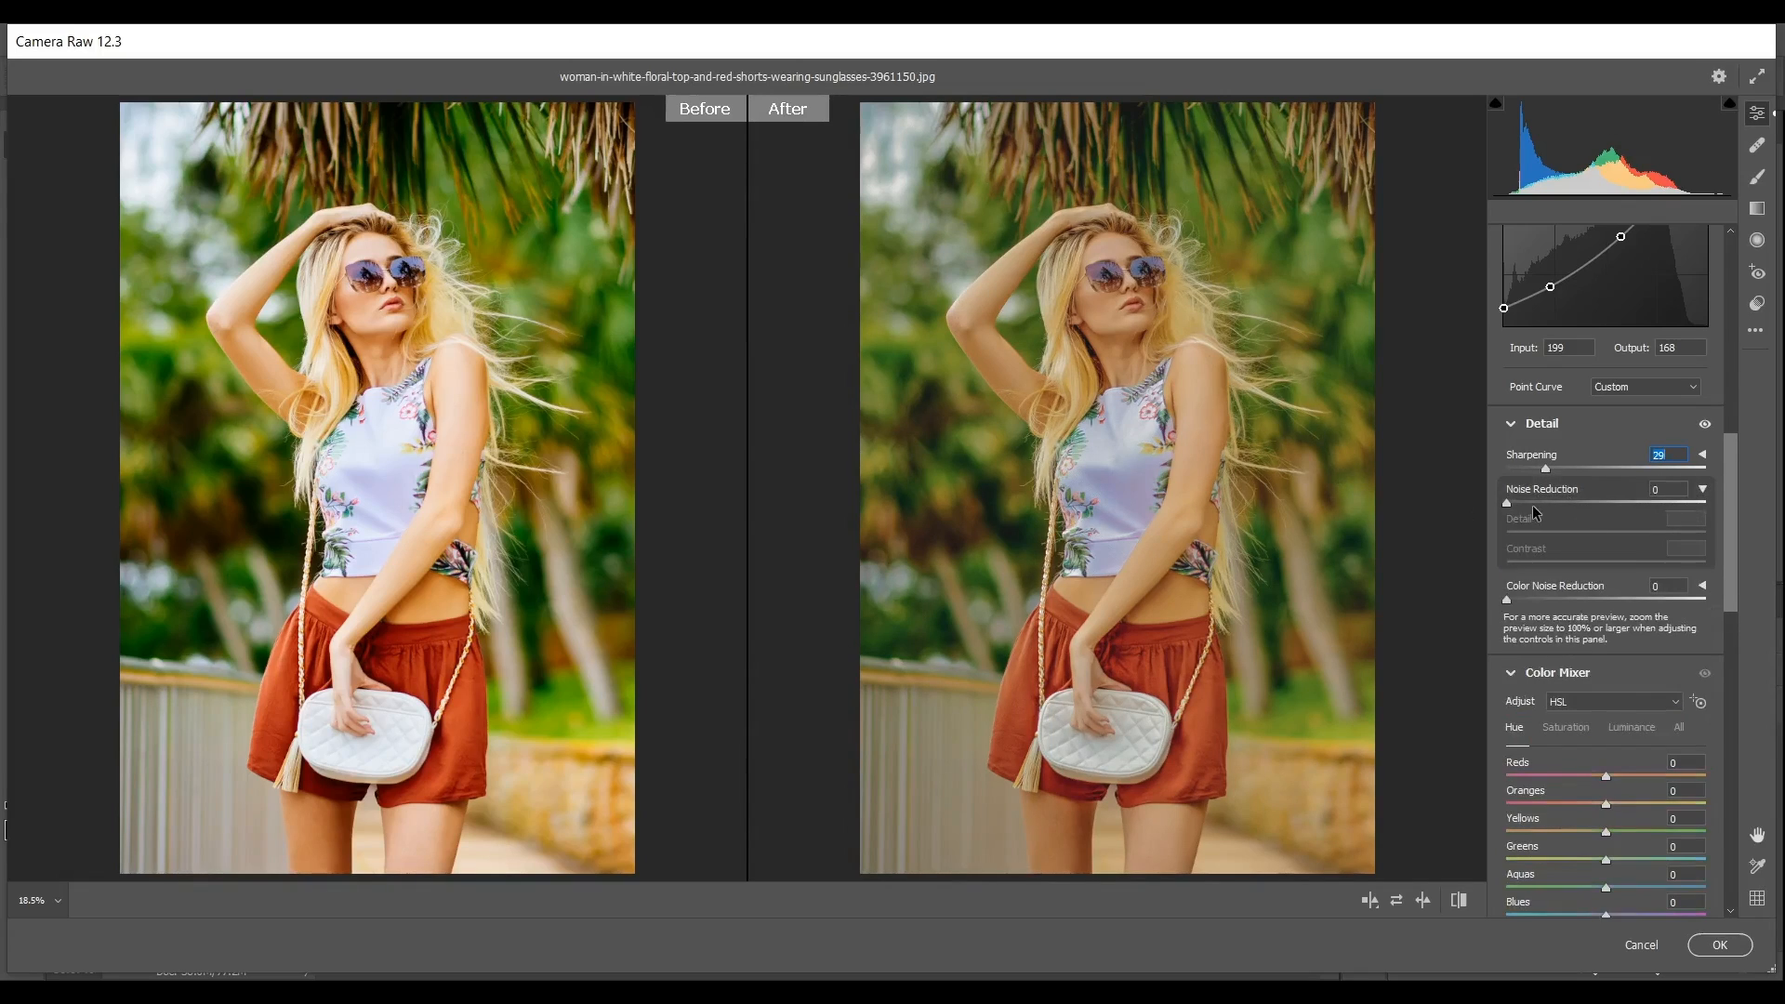
pyautogui.click(1534, 503)
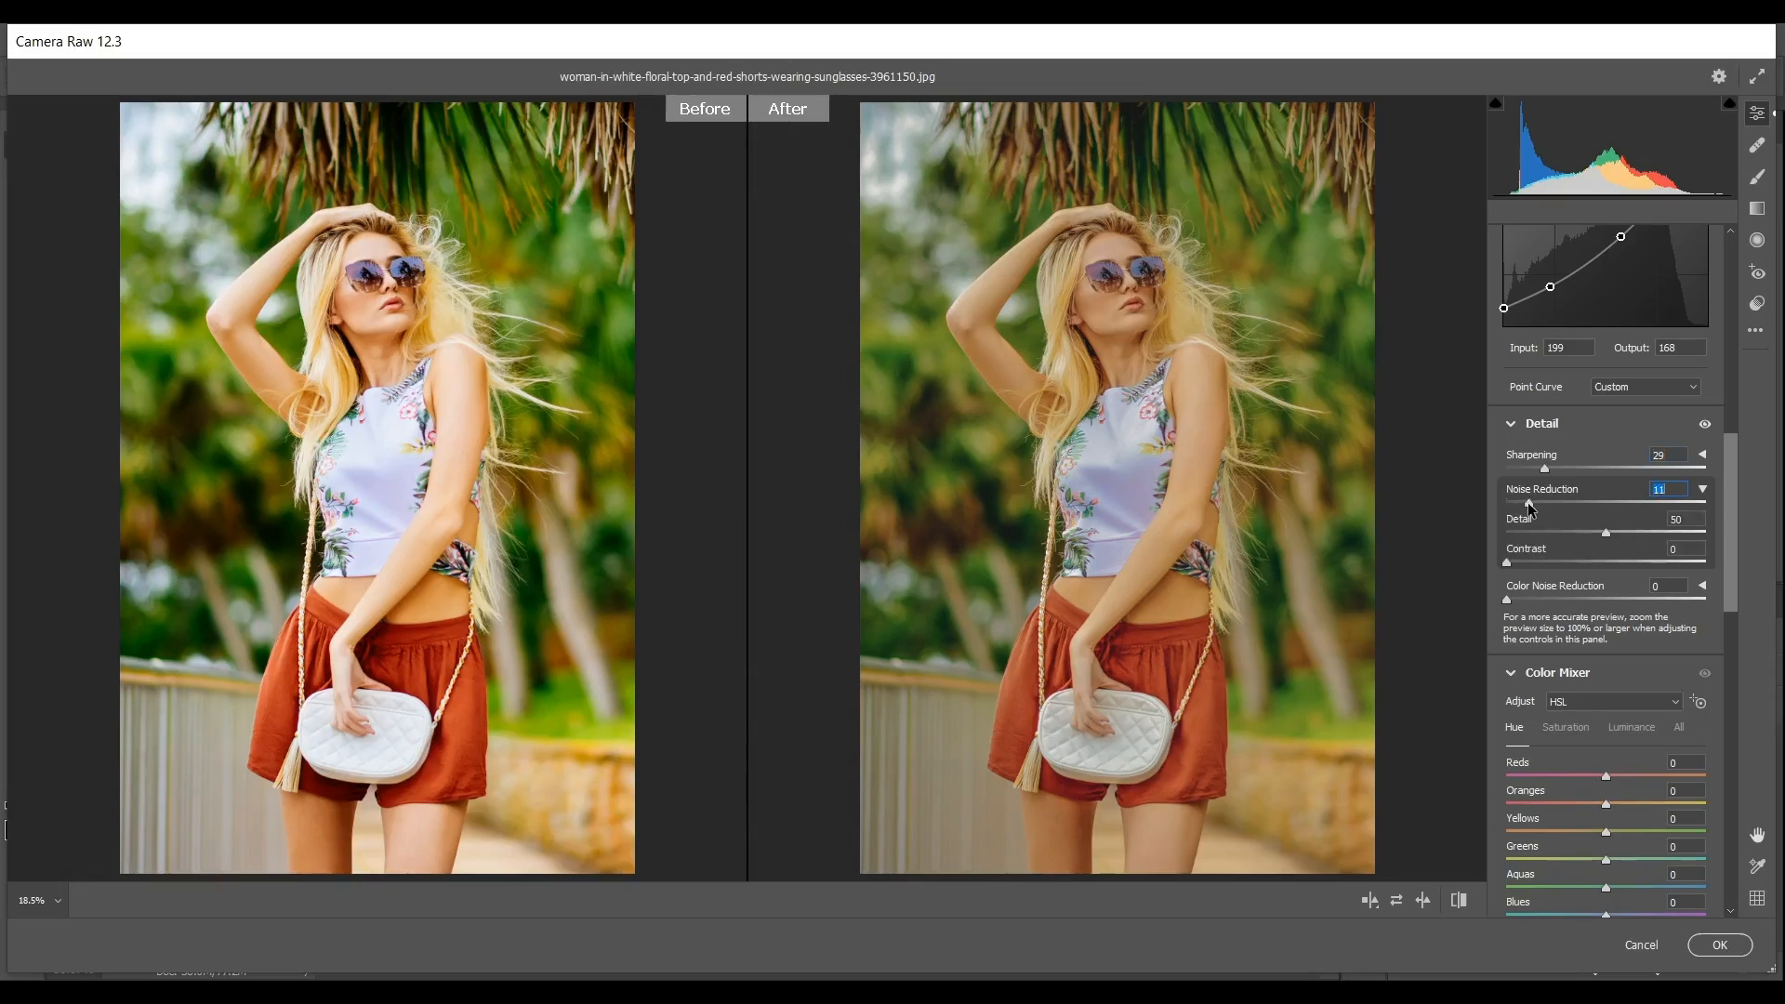
pyautogui.moveTo(1526, 502); pyautogui.dragTo(1524, 503)
# - Set the noise reduction Detail to 75, raise its Contrast slightly, and set Color Noise Reduction to 5
pyautogui.moveTo(1615, 534); pyautogui.dragTo(1649, 534)
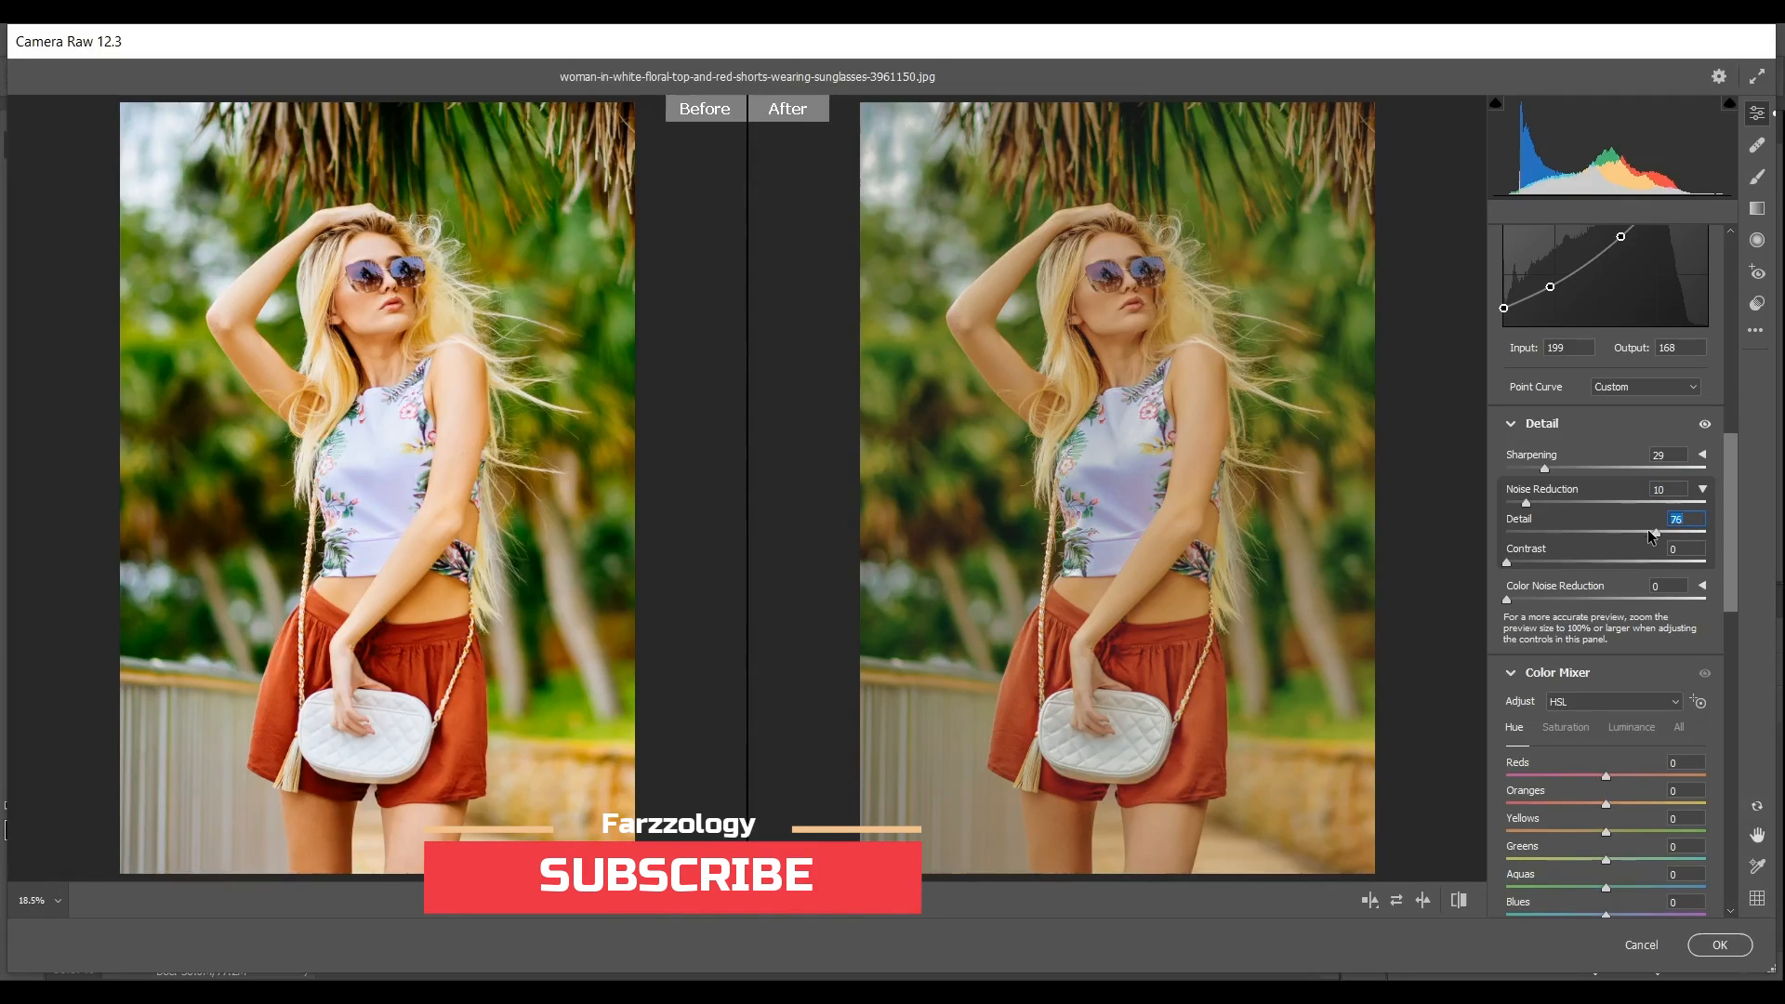
pyautogui.moveTo(1507, 562); pyautogui.dragTo(1529, 565)
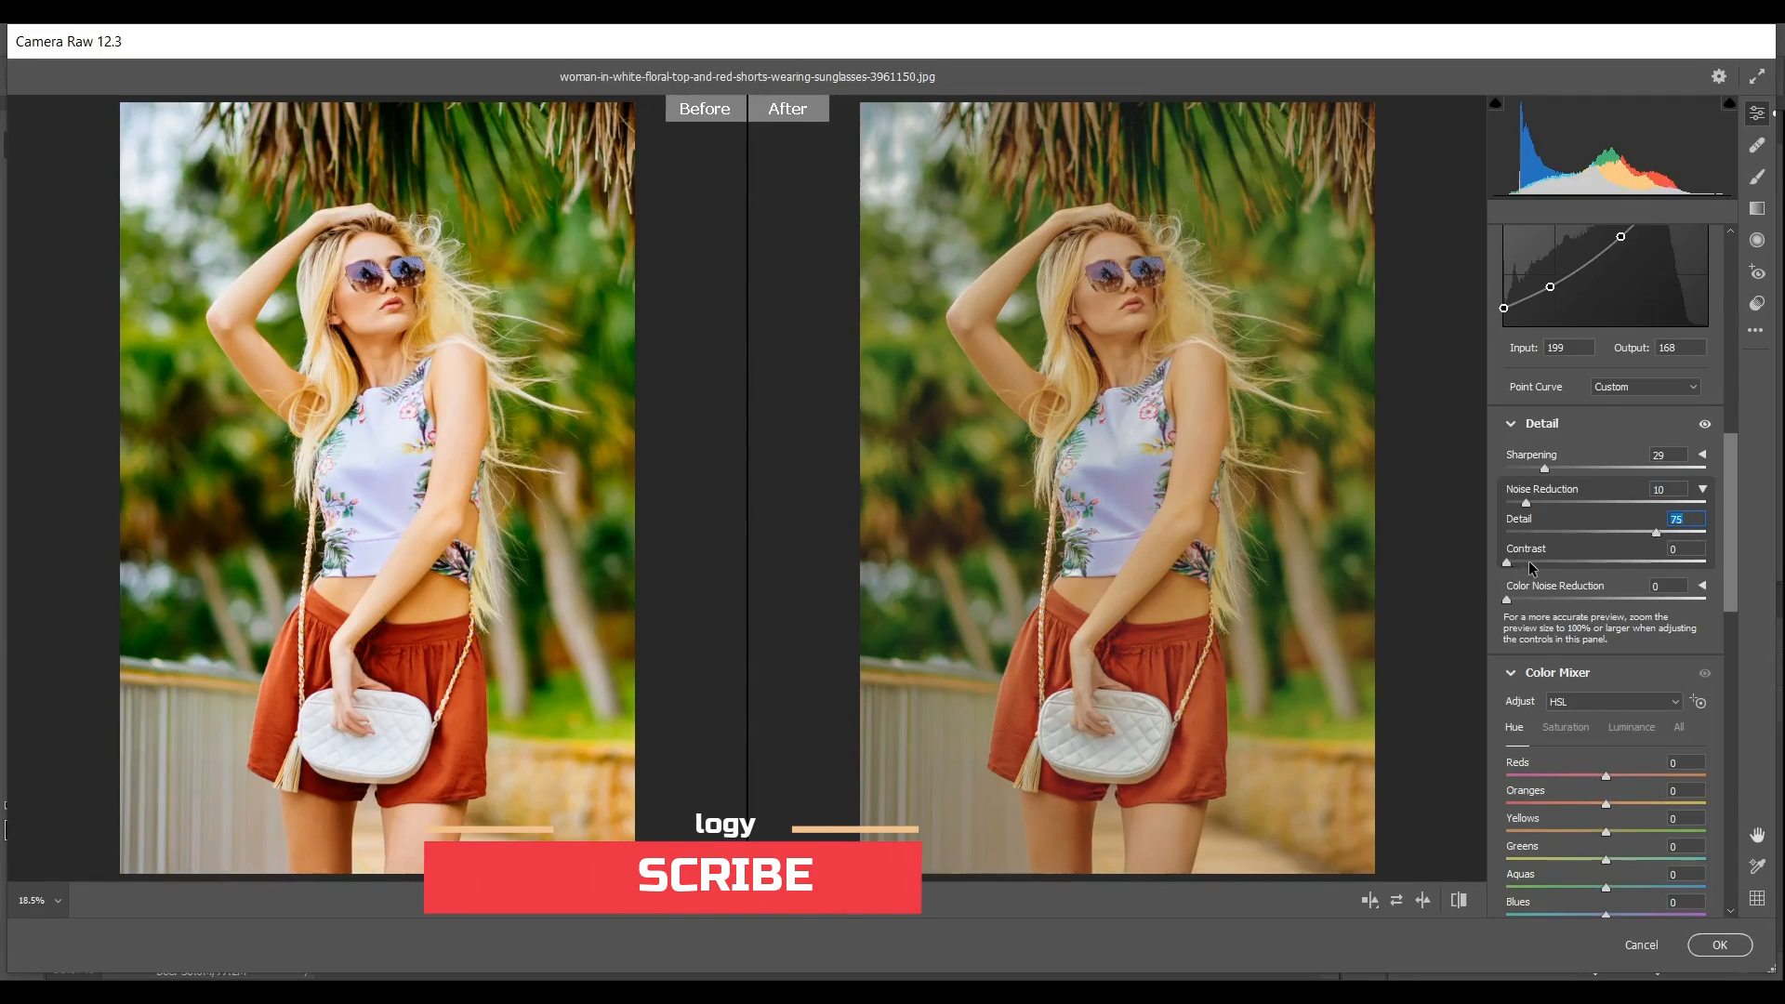
pyautogui.press('Down')
pyautogui.press('Down')
pyautogui.press('Down')
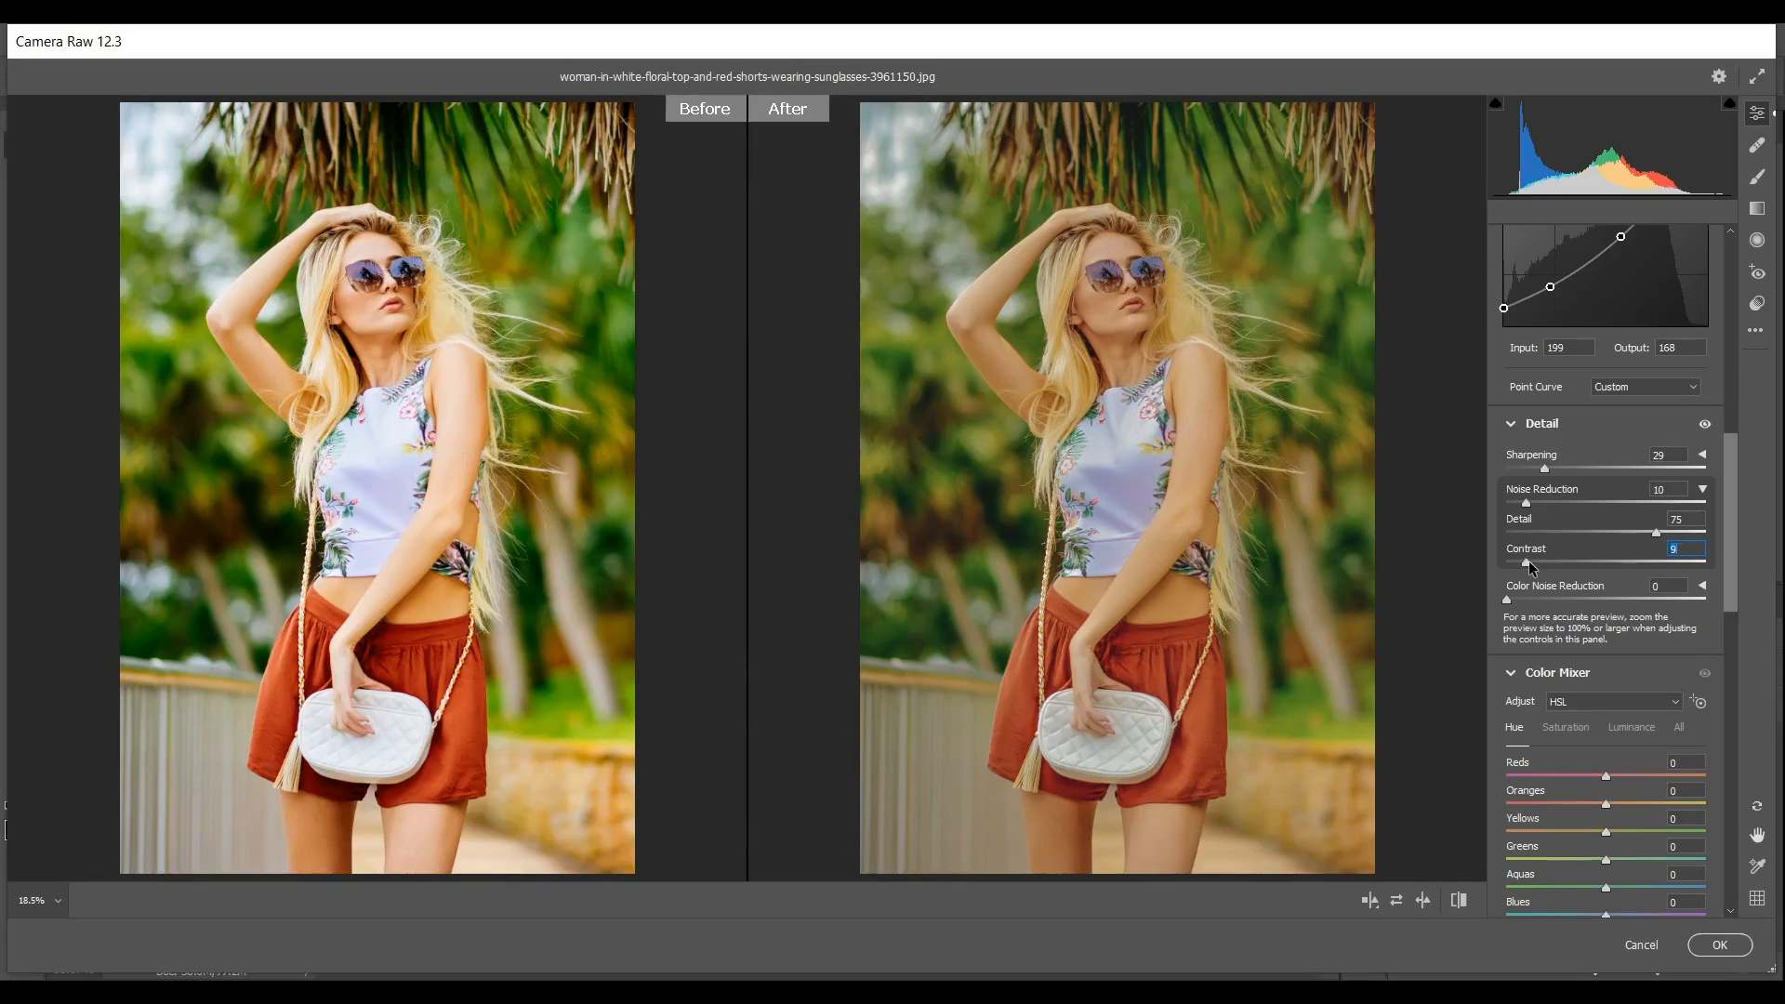
pyautogui.click(1522, 599)
# - Set the Oranges hue to -19 in the HSL Color Mixer
pyautogui.moveTo(1721, 453); pyautogui.dragTo(1714, 535)
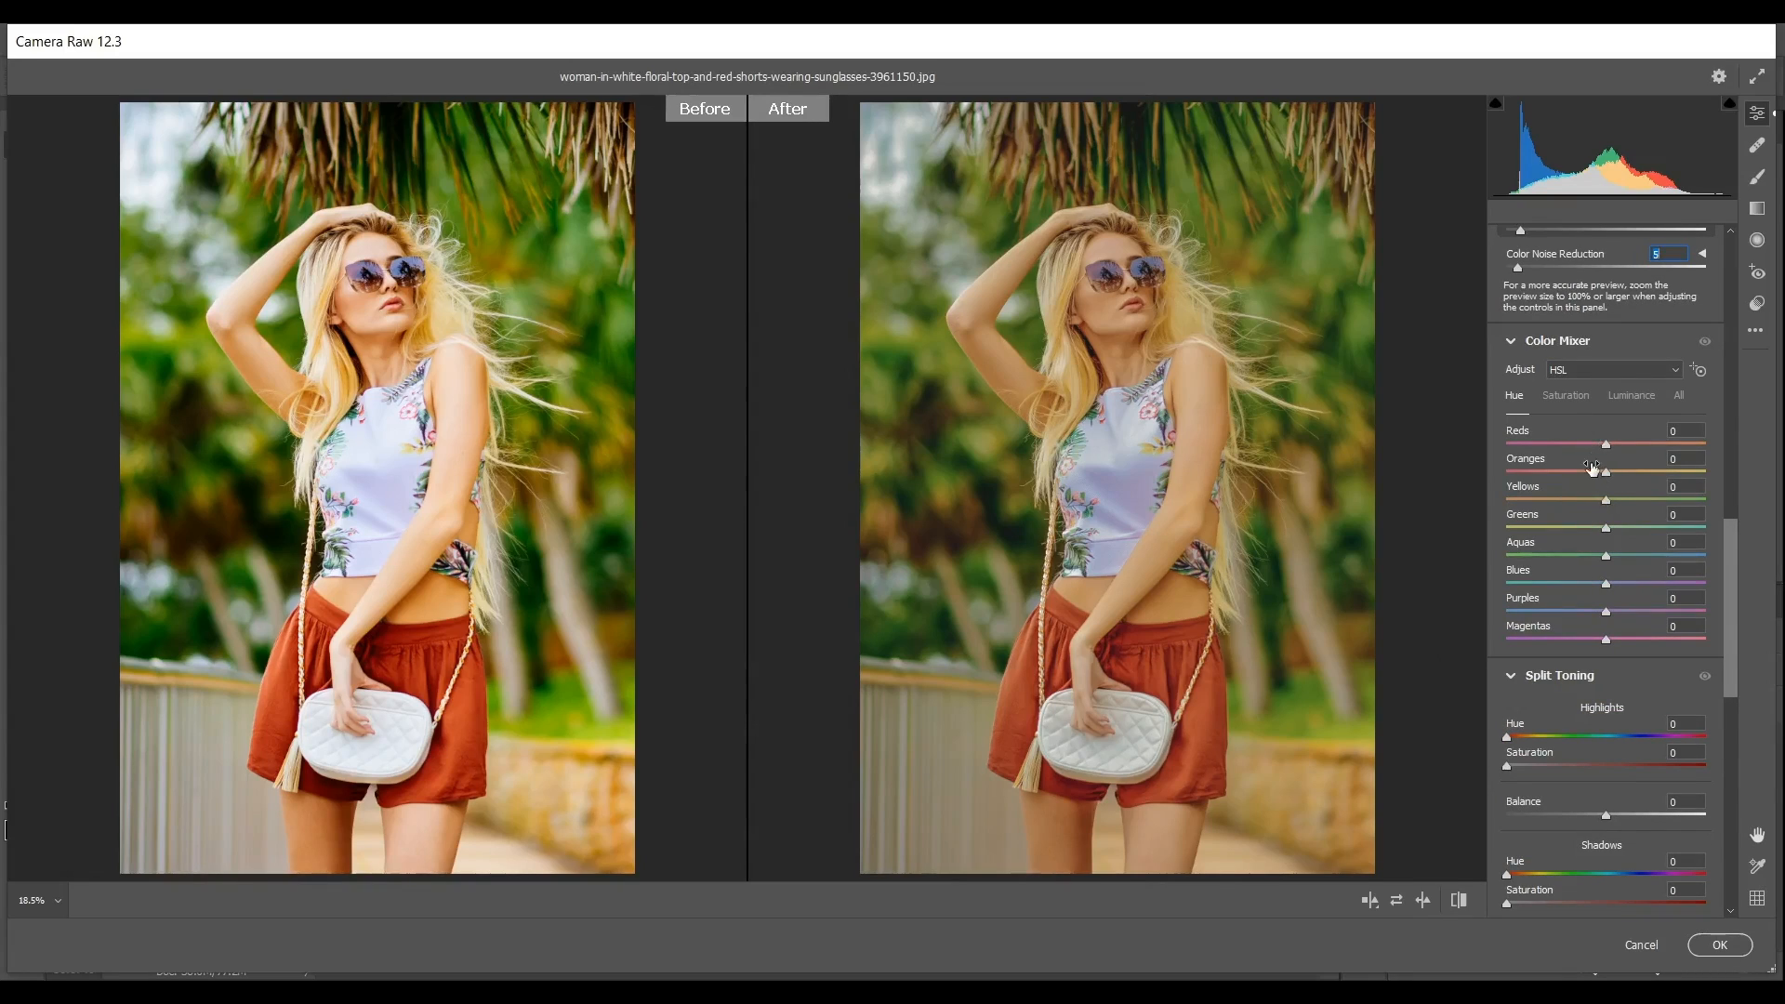
pyautogui.moveTo(1592, 472); pyautogui.dragTo(1585, 474)
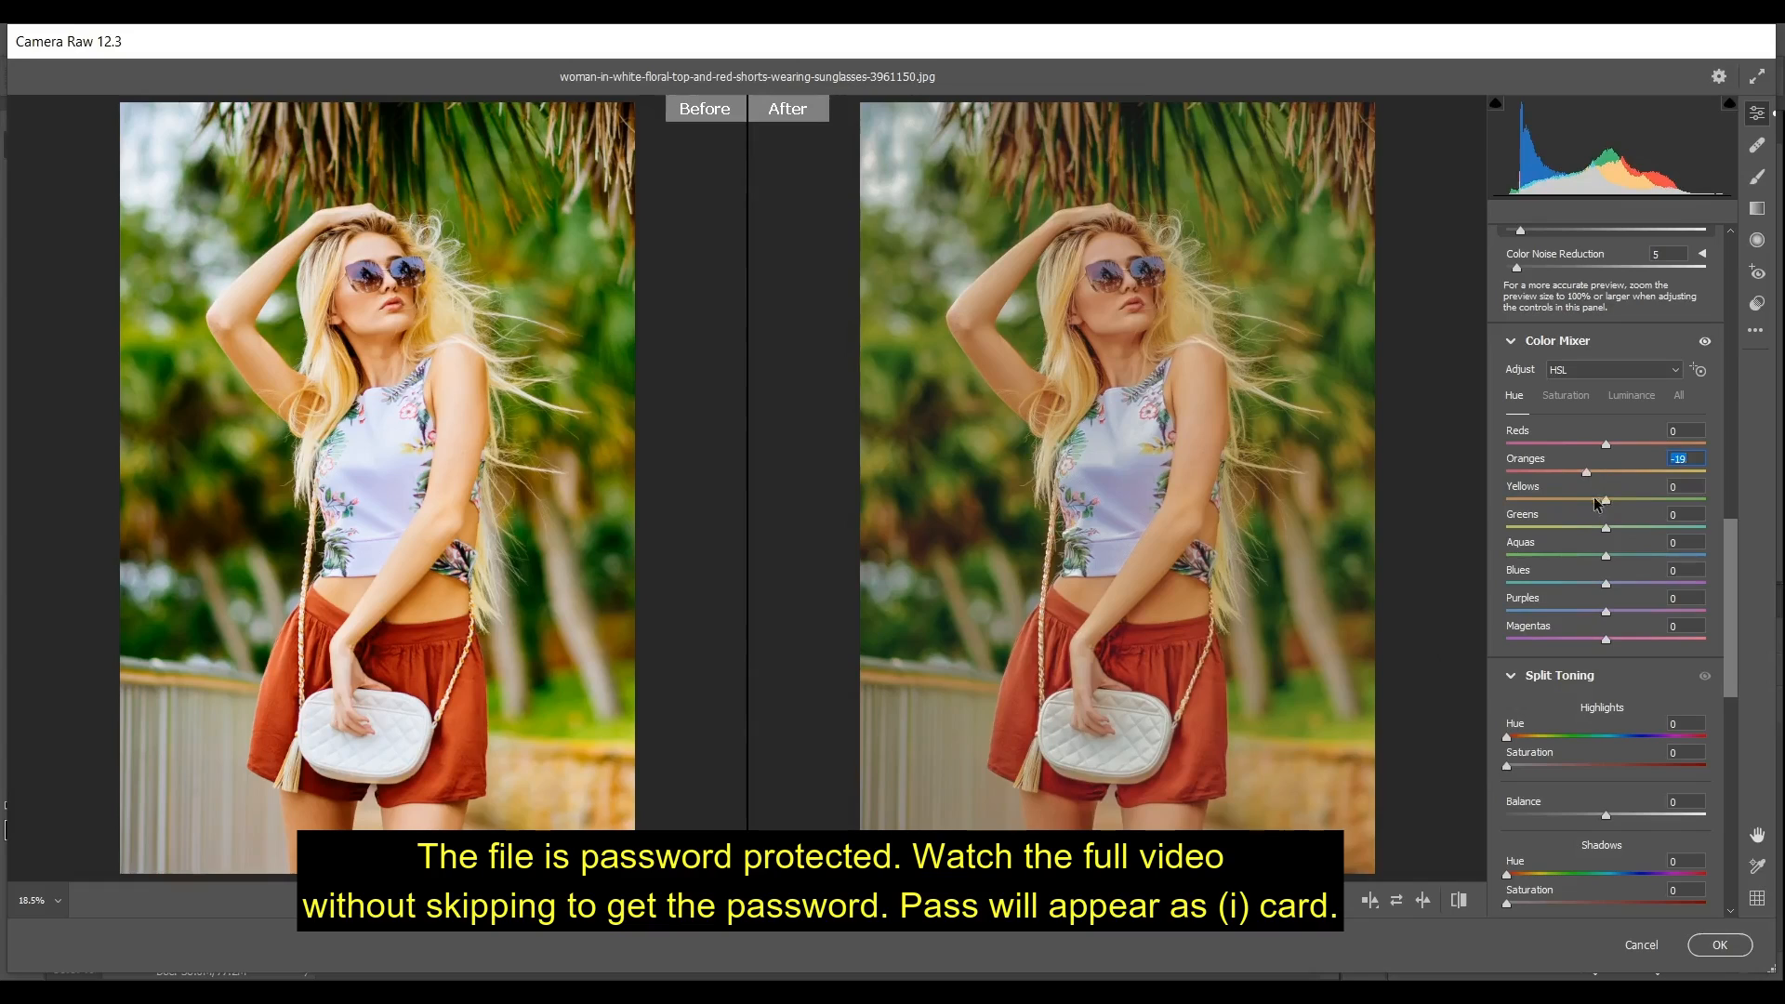
# - Set the Yellows hue to -96 and Greens hue to -99, and raise the Aquas and Blues hues in the HSL Color Mixer
pyautogui.moveTo(1535, 501); pyautogui.dragTo(1512, 507)
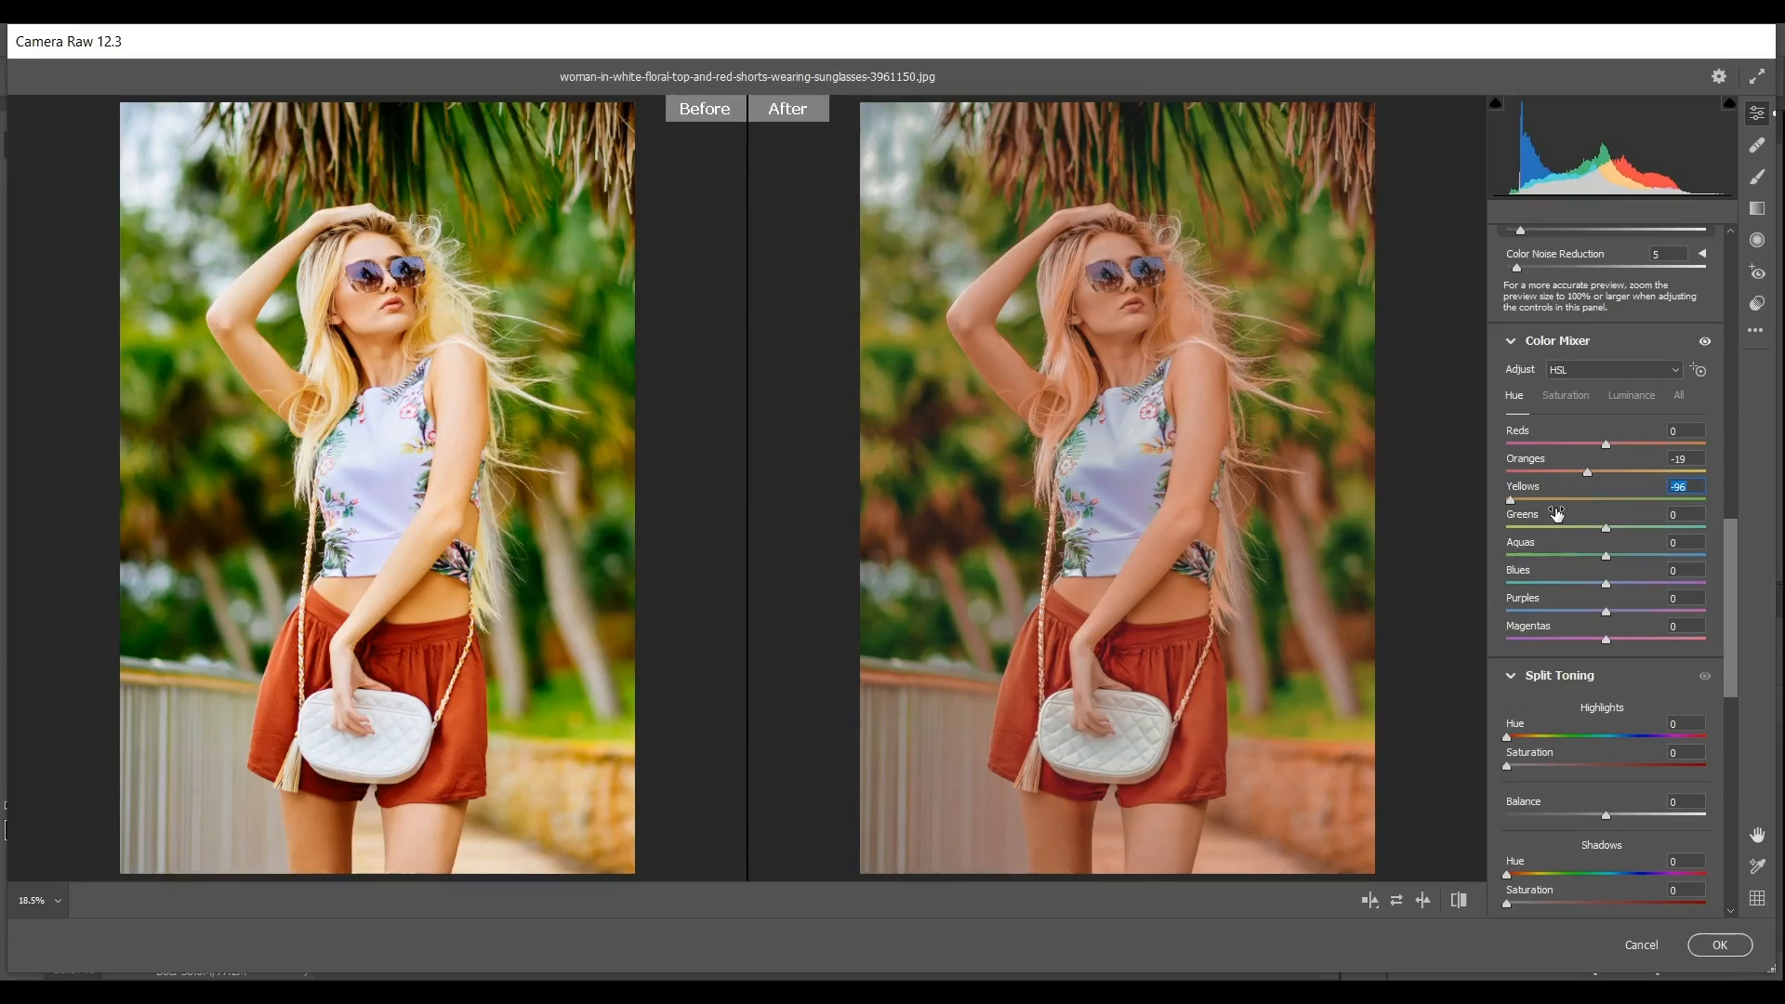
pyautogui.moveTo(1552, 522); pyautogui.dragTo(1514, 529)
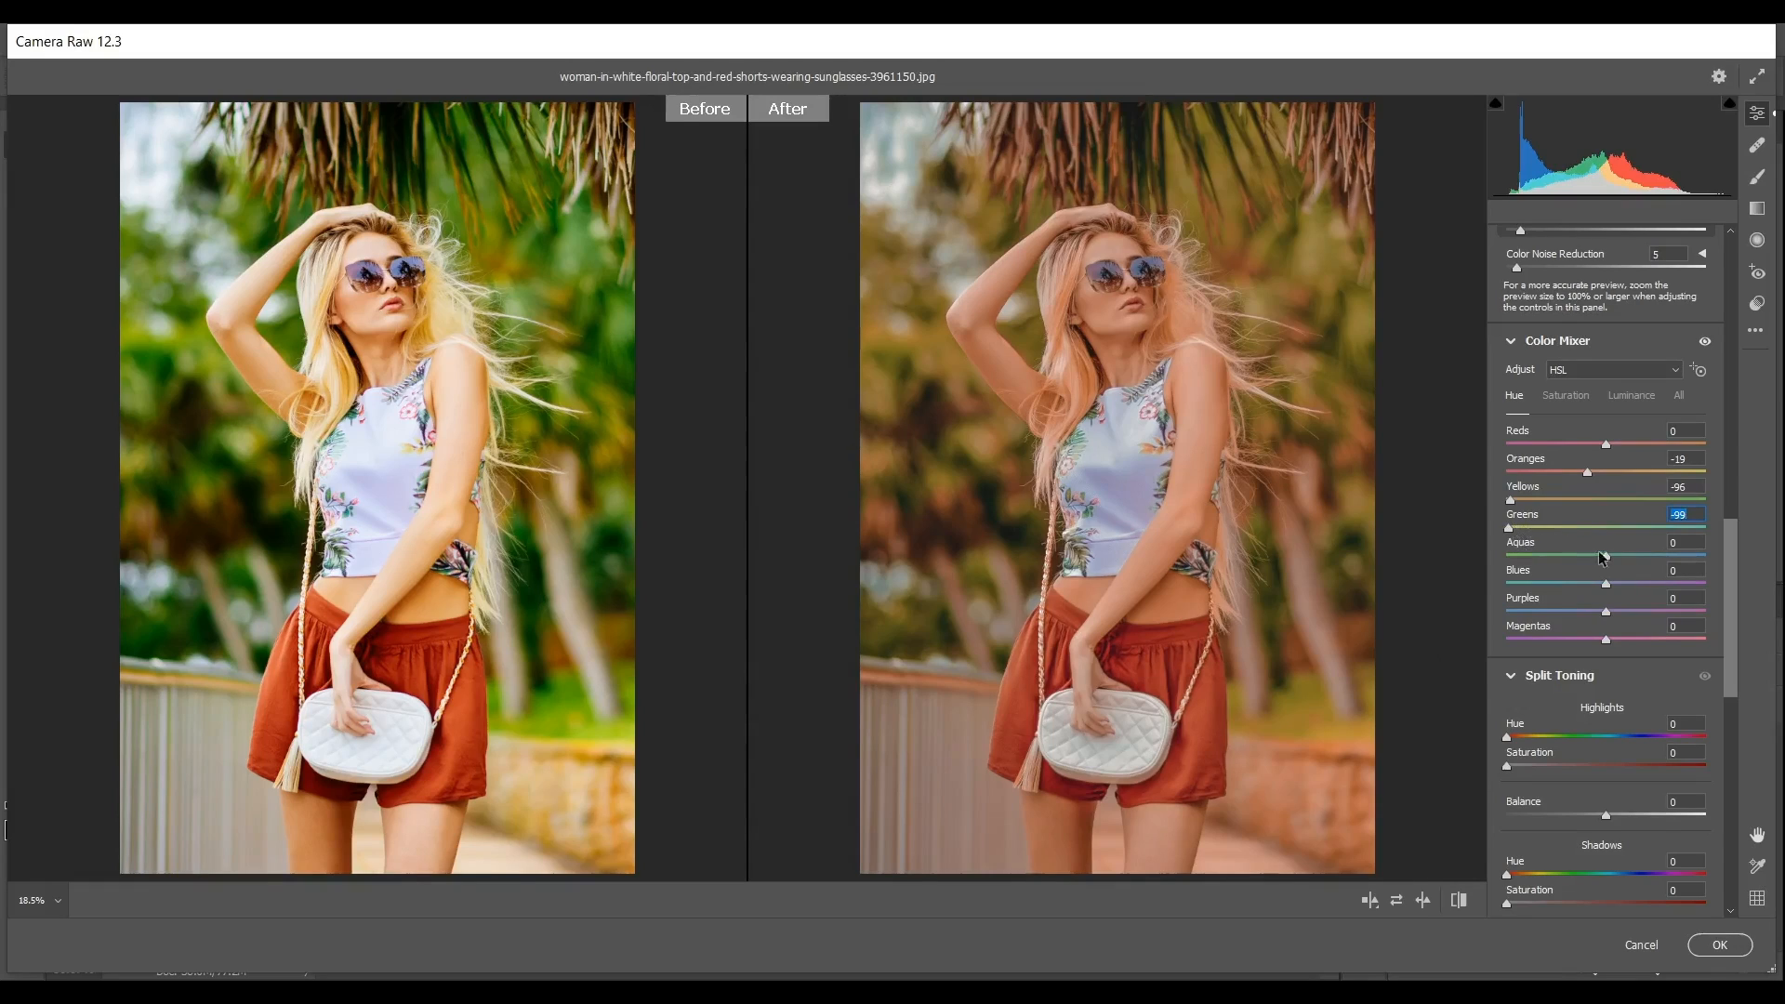
pyautogui.moveTo(1605, 555); pyautogui.dragTo(1700, 558)
pyautogui.press('Up')
pyautogui.moveTo(1605, 584); pyautogui.dragTo(1636, 588)
pyautogui.moveTo(1605, 611); pyautogui.dragTo(1608, 611)
# - Set the Color Mixer saturation to +6 for Reds, +14 for Oranges, -65 for Yellows and -100 for Greens
pyautogui.click(1569, 398)
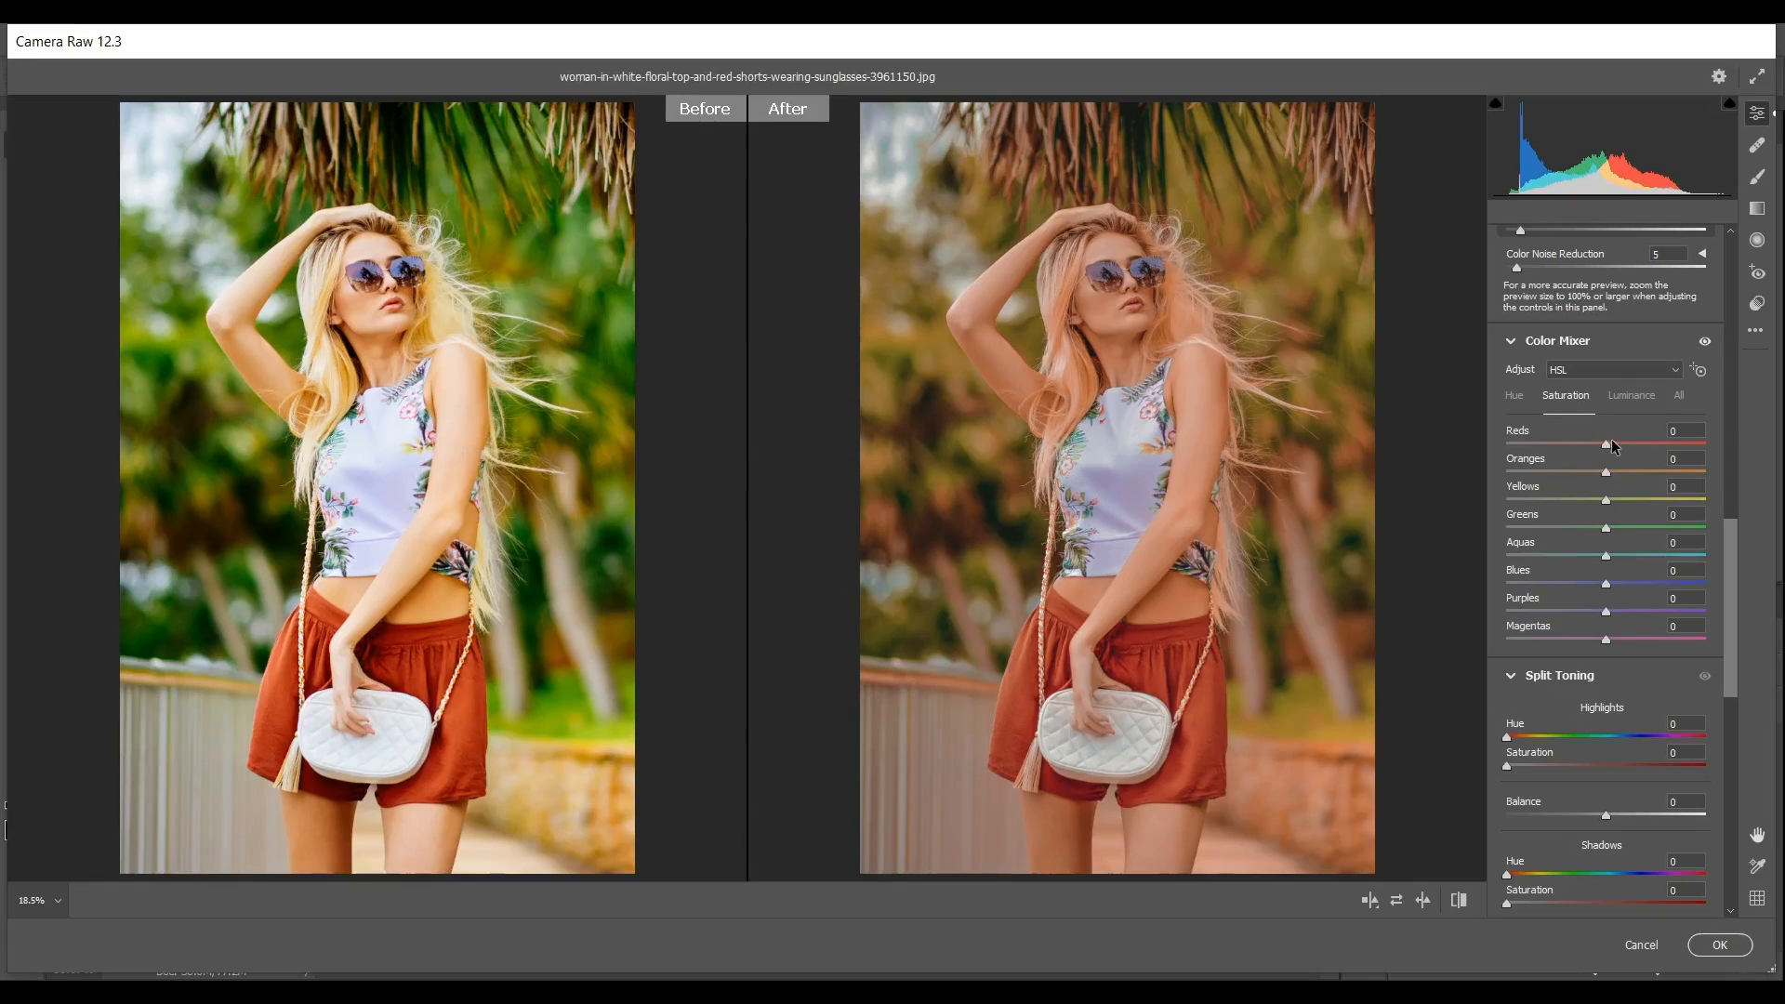
pyautogui.moveTo(1613, 447); pyautogui.dragTo(1616, 447)
pyautogui.moveTo(1606, 472); pyautogui.dragTo(1618, 474)
pyautogui.click(1549, 501)
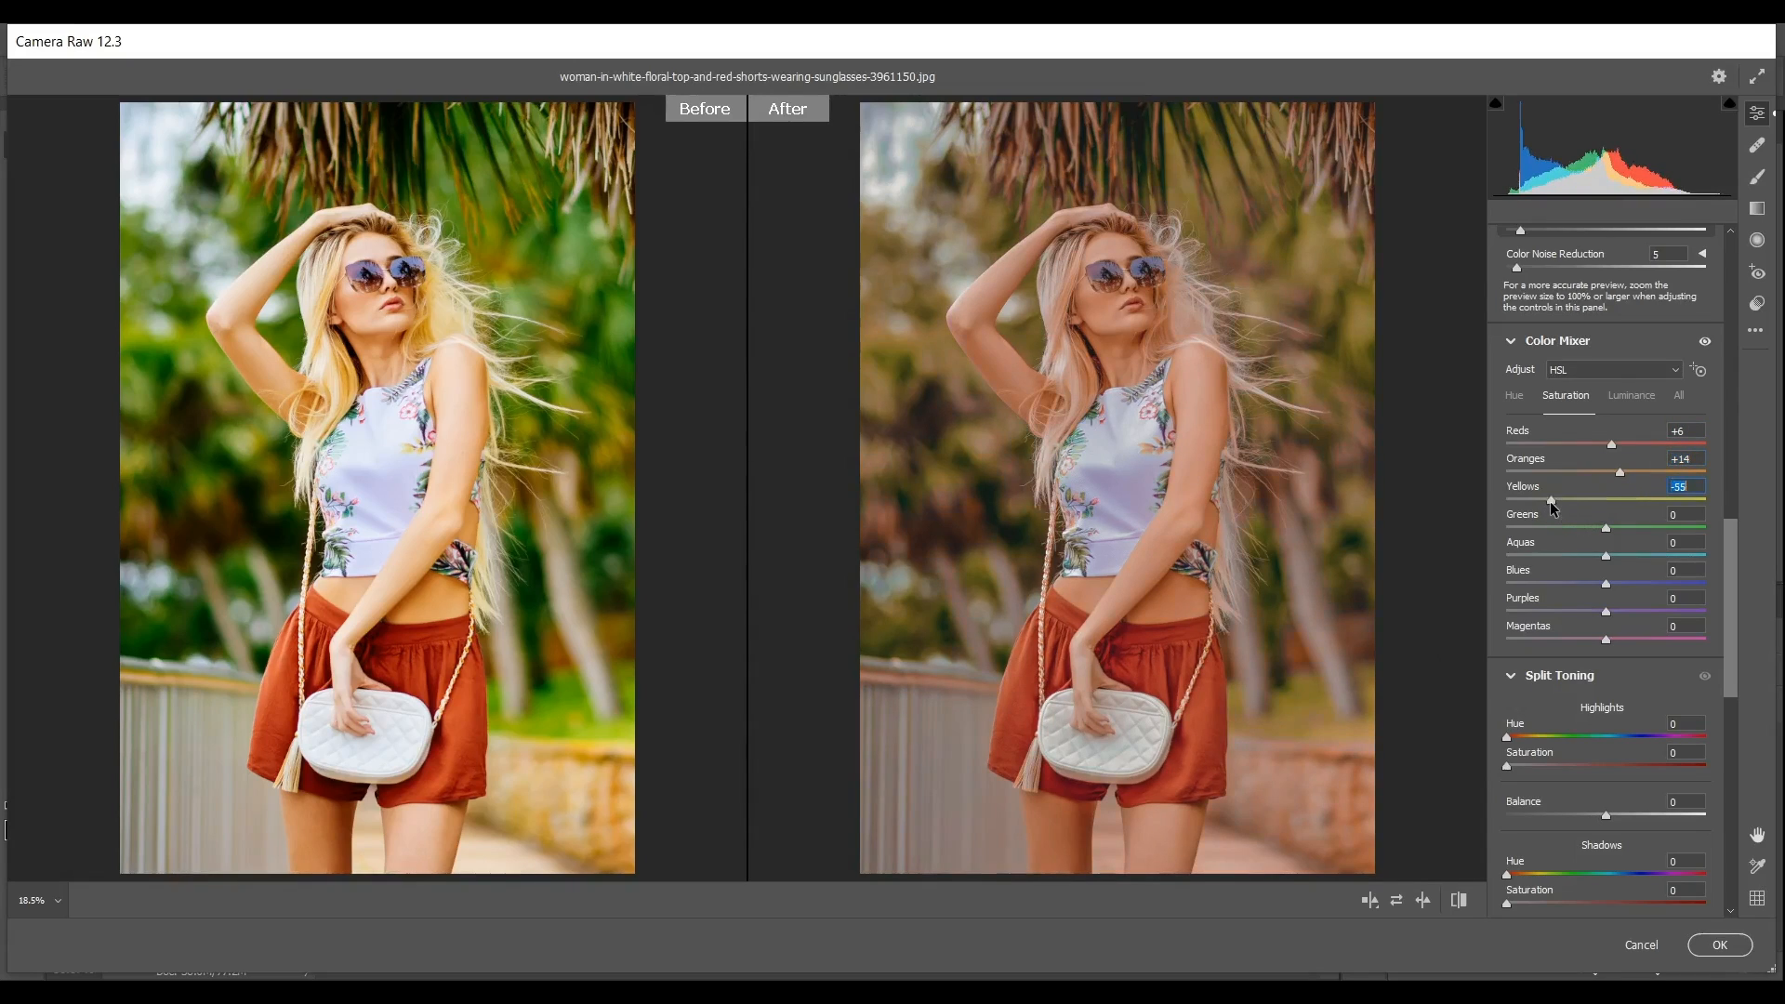
pyautogui.moveTo(1549, 501); pyautogui.dragTo(1538, 500)
pyautogui.moveTo(1569, 528); pyautogui.dragTo(1414, 528)
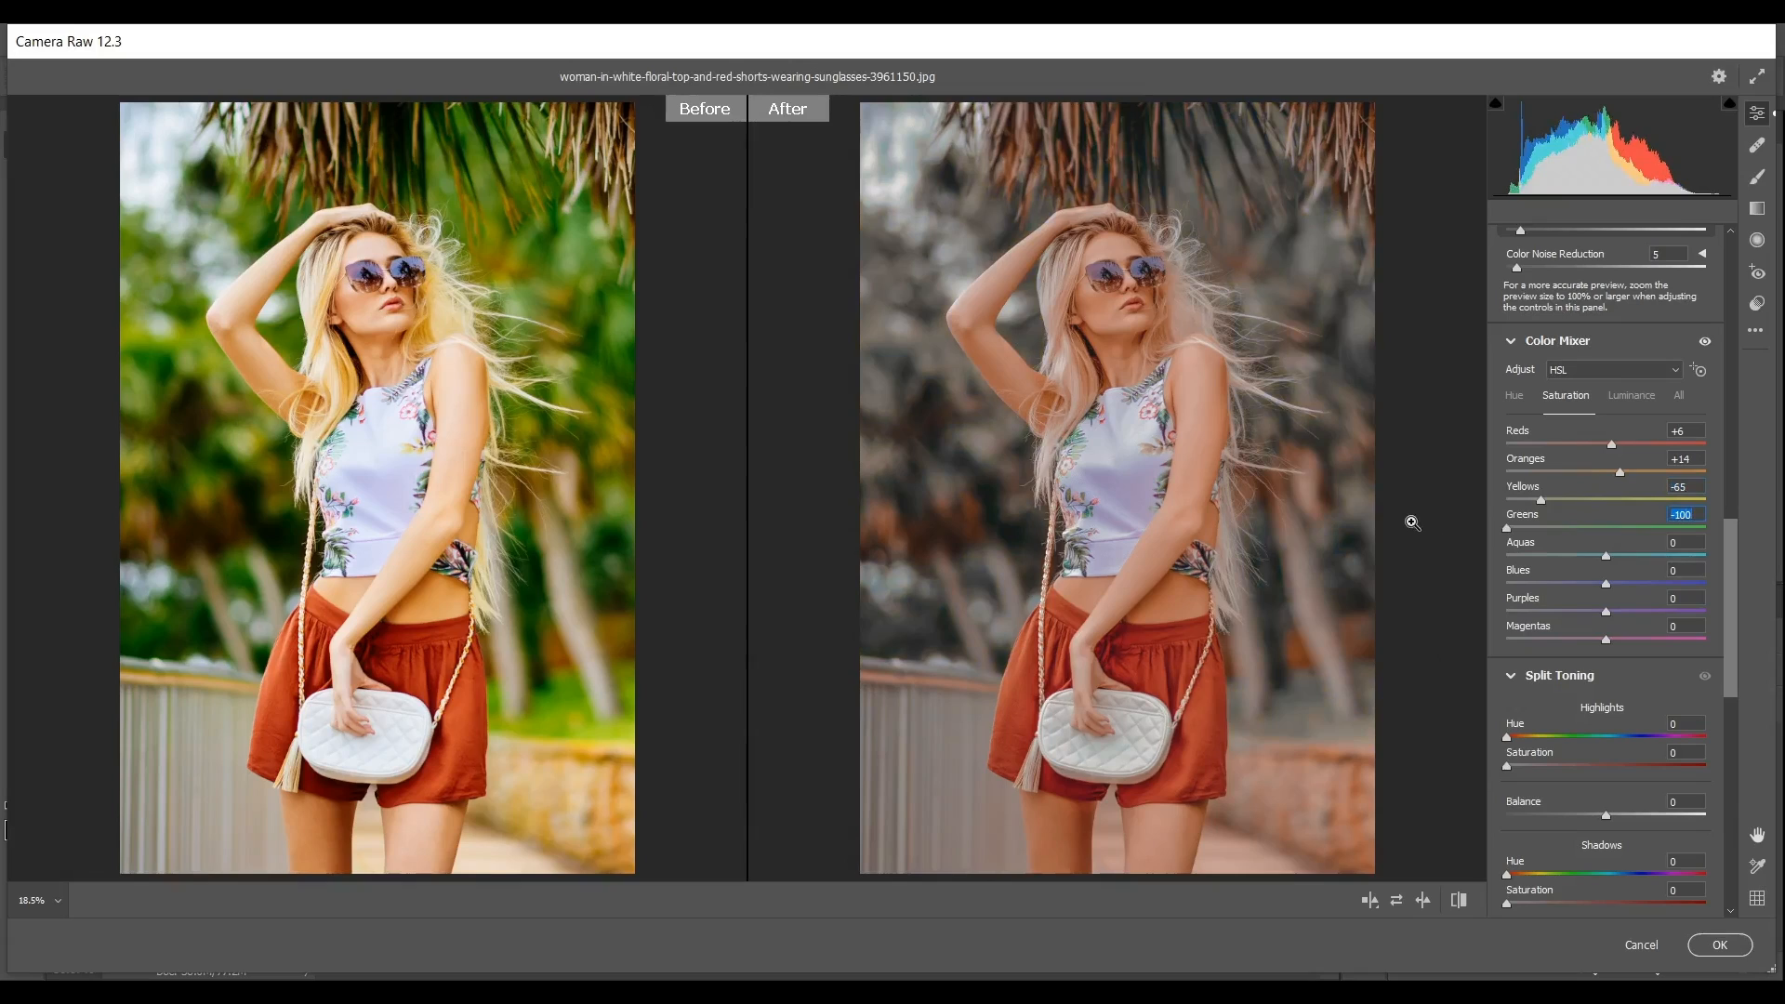
# - Lower the Color Mixer saturation of Aquas to -97 and of Blues to -65
pyautogui.moveTo(1533, 557); pyautogui.dragTo(1520, 555)
pyautogui.press('Down')
pyautogui.press('Down')
pyautogui.press('Down')
pyautogui.press('Down')
pyautogui.moveTo(1606, 582); pyautogui.dragTo(1543, 581)
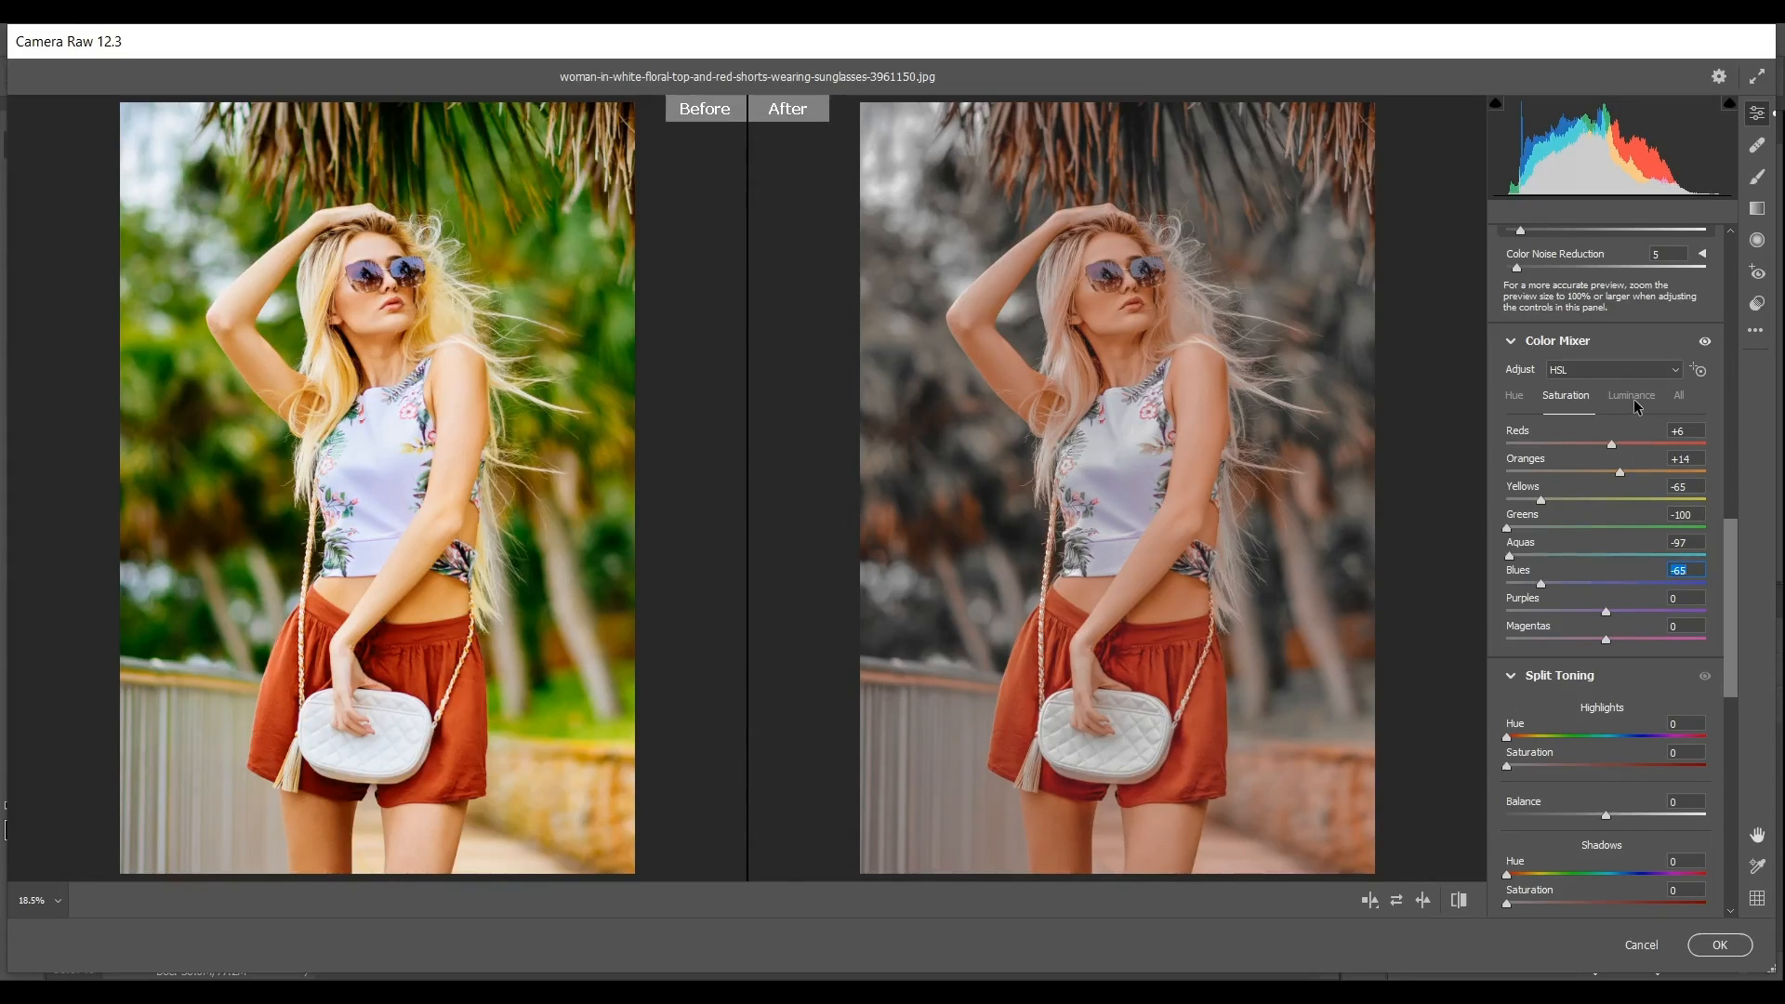
# - Set the Color Mixer luminance to +14 for Reds, +24 for Oranges and +26 for Yellows
pyautogui.click(1632, 395)
pyautogui.moveTo(1605, 446); pyautogui.dragTo(1620, 447)
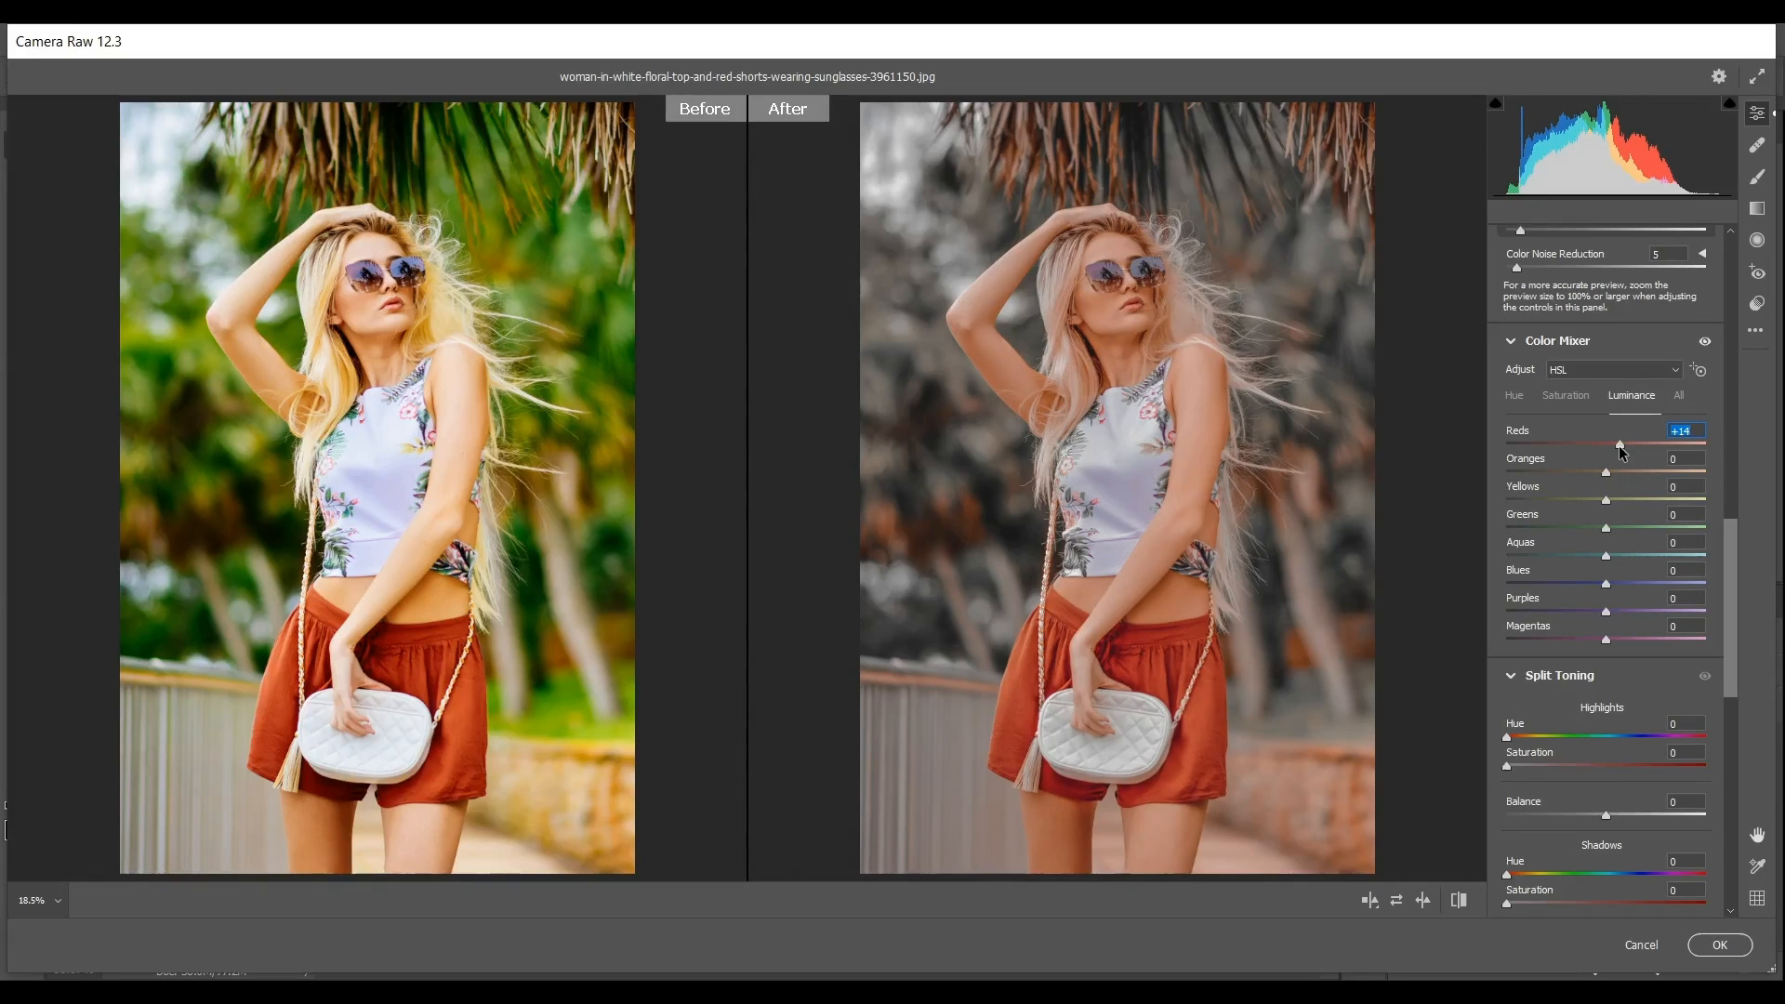
pyautogui.click(1626, 472)
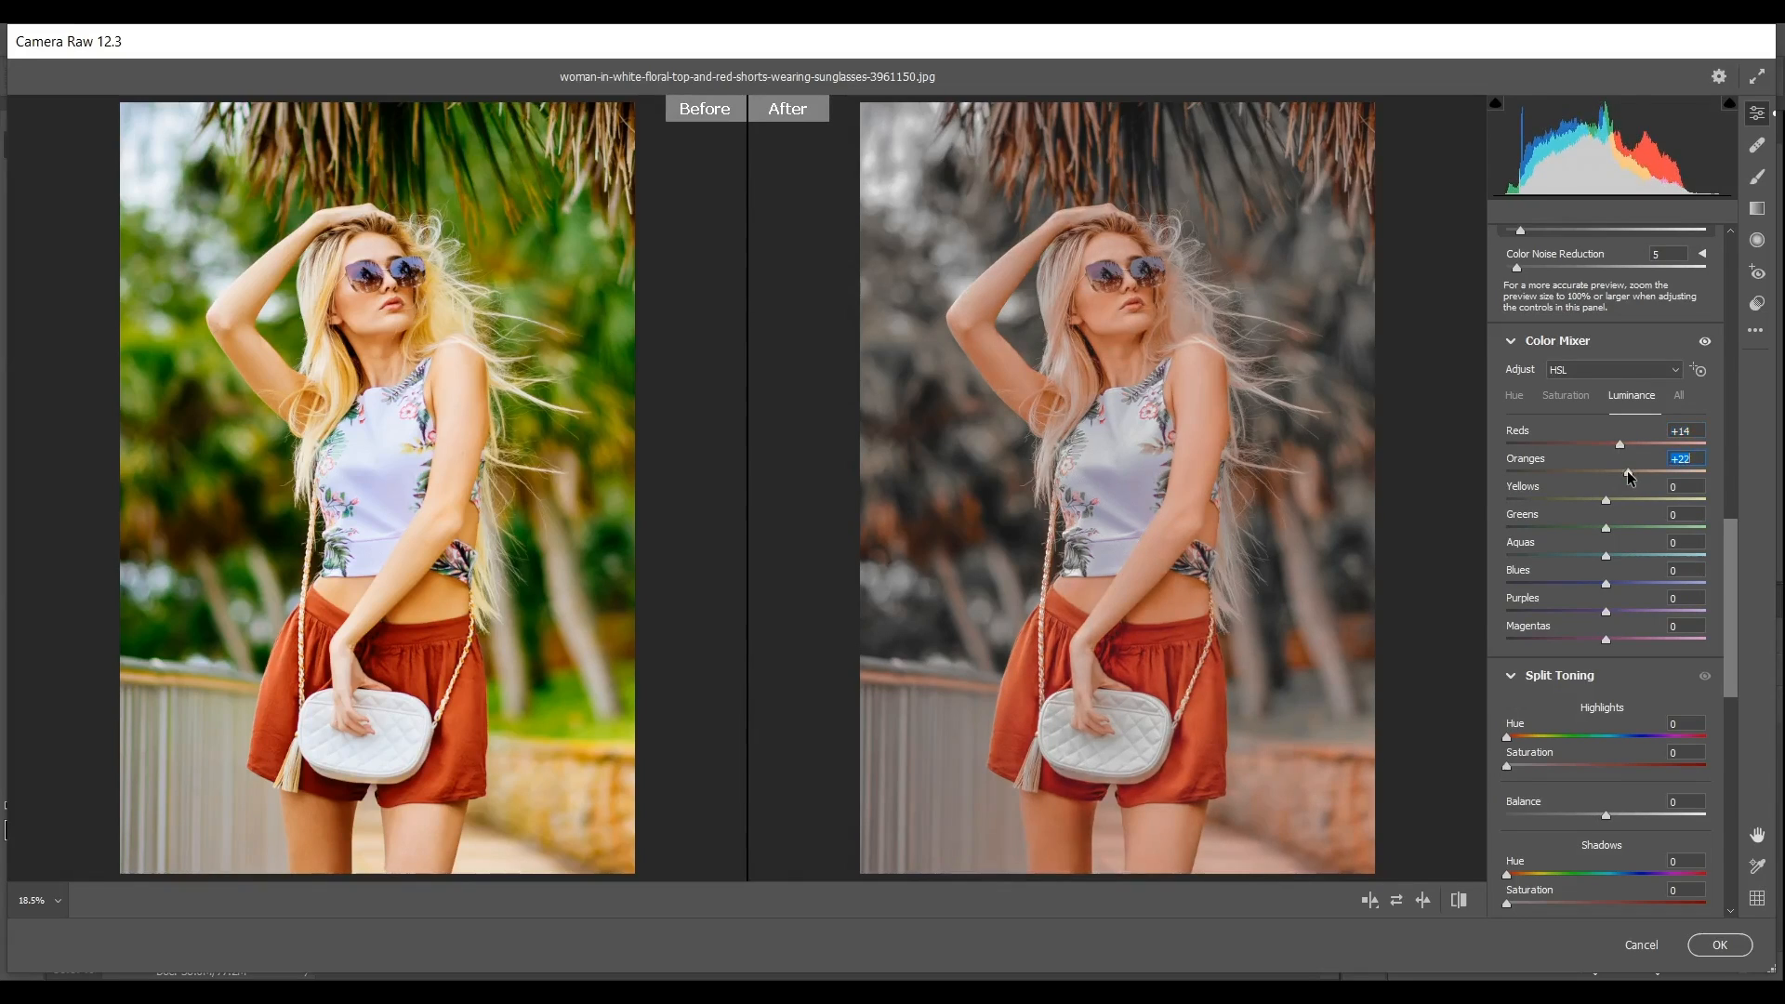
pyautogui.moveTo(1627, 472); pyautogui.dragTo(1631, 472)
pyautogui.click(1635, 500)
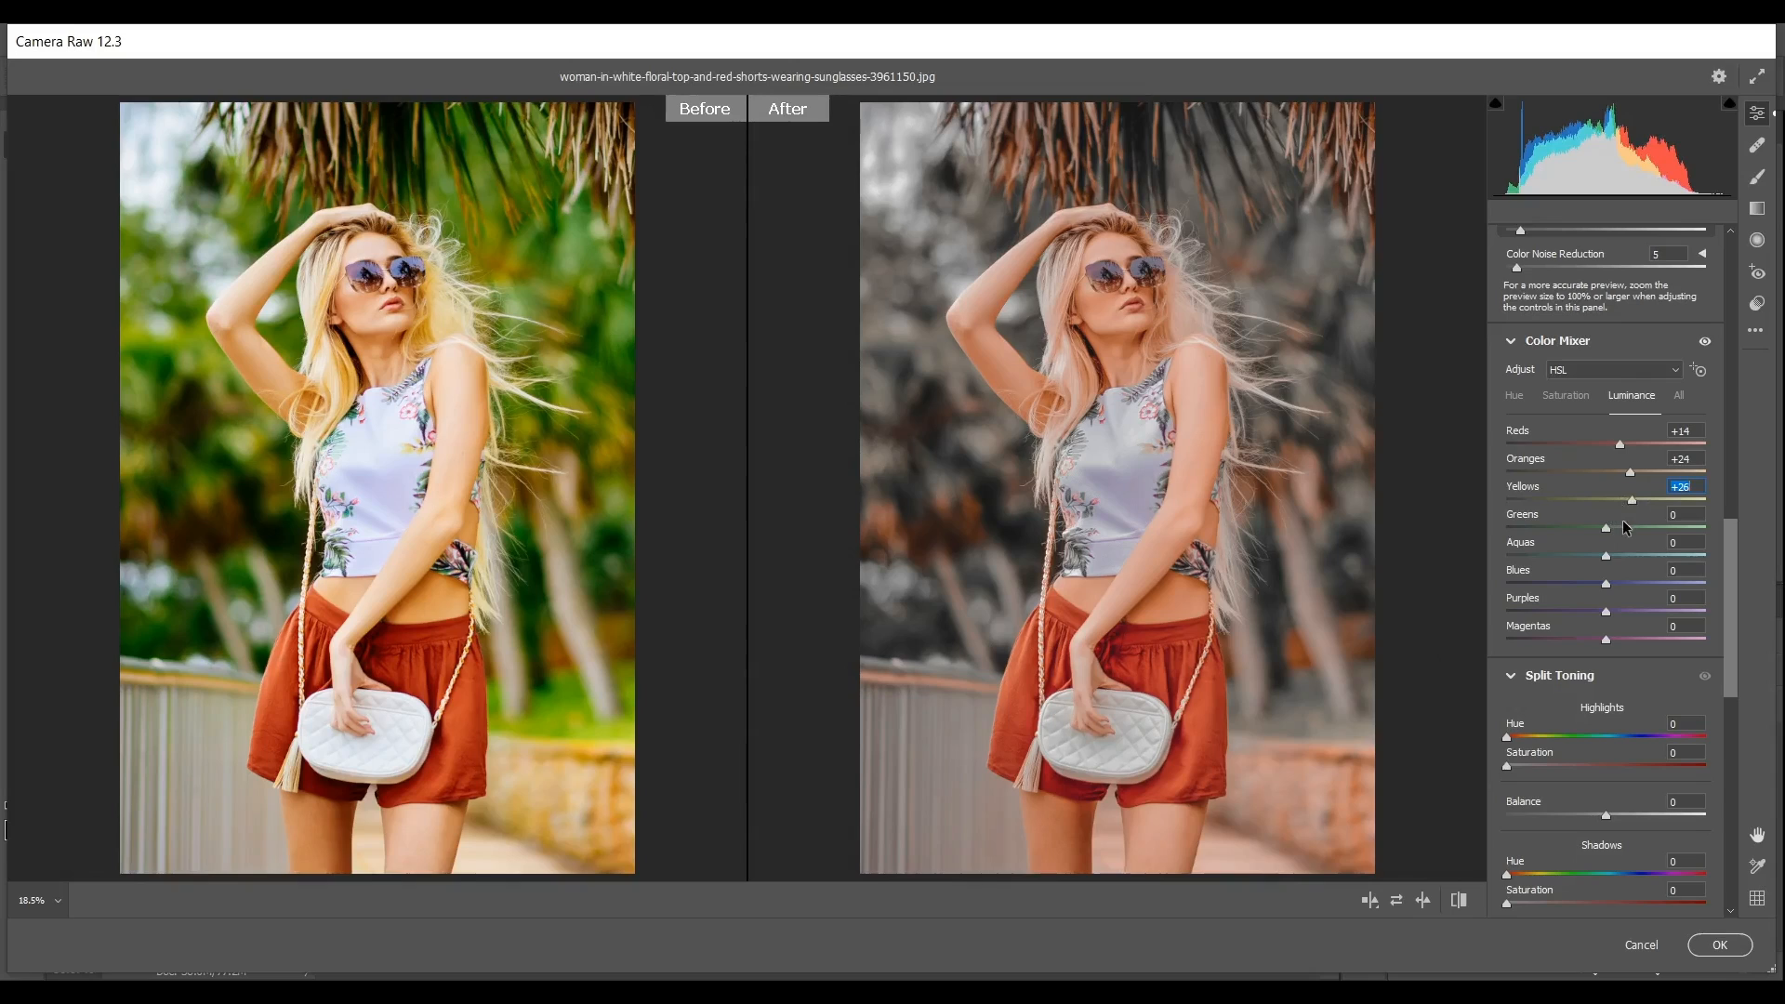
# - Raise the Color Mixer luminance of Greens to +77, Aquas to +40, Blues to +75 and Purples to +83
pyautogui.moveTo(1624, 527); pyautogui.dragTo(1682, 528)
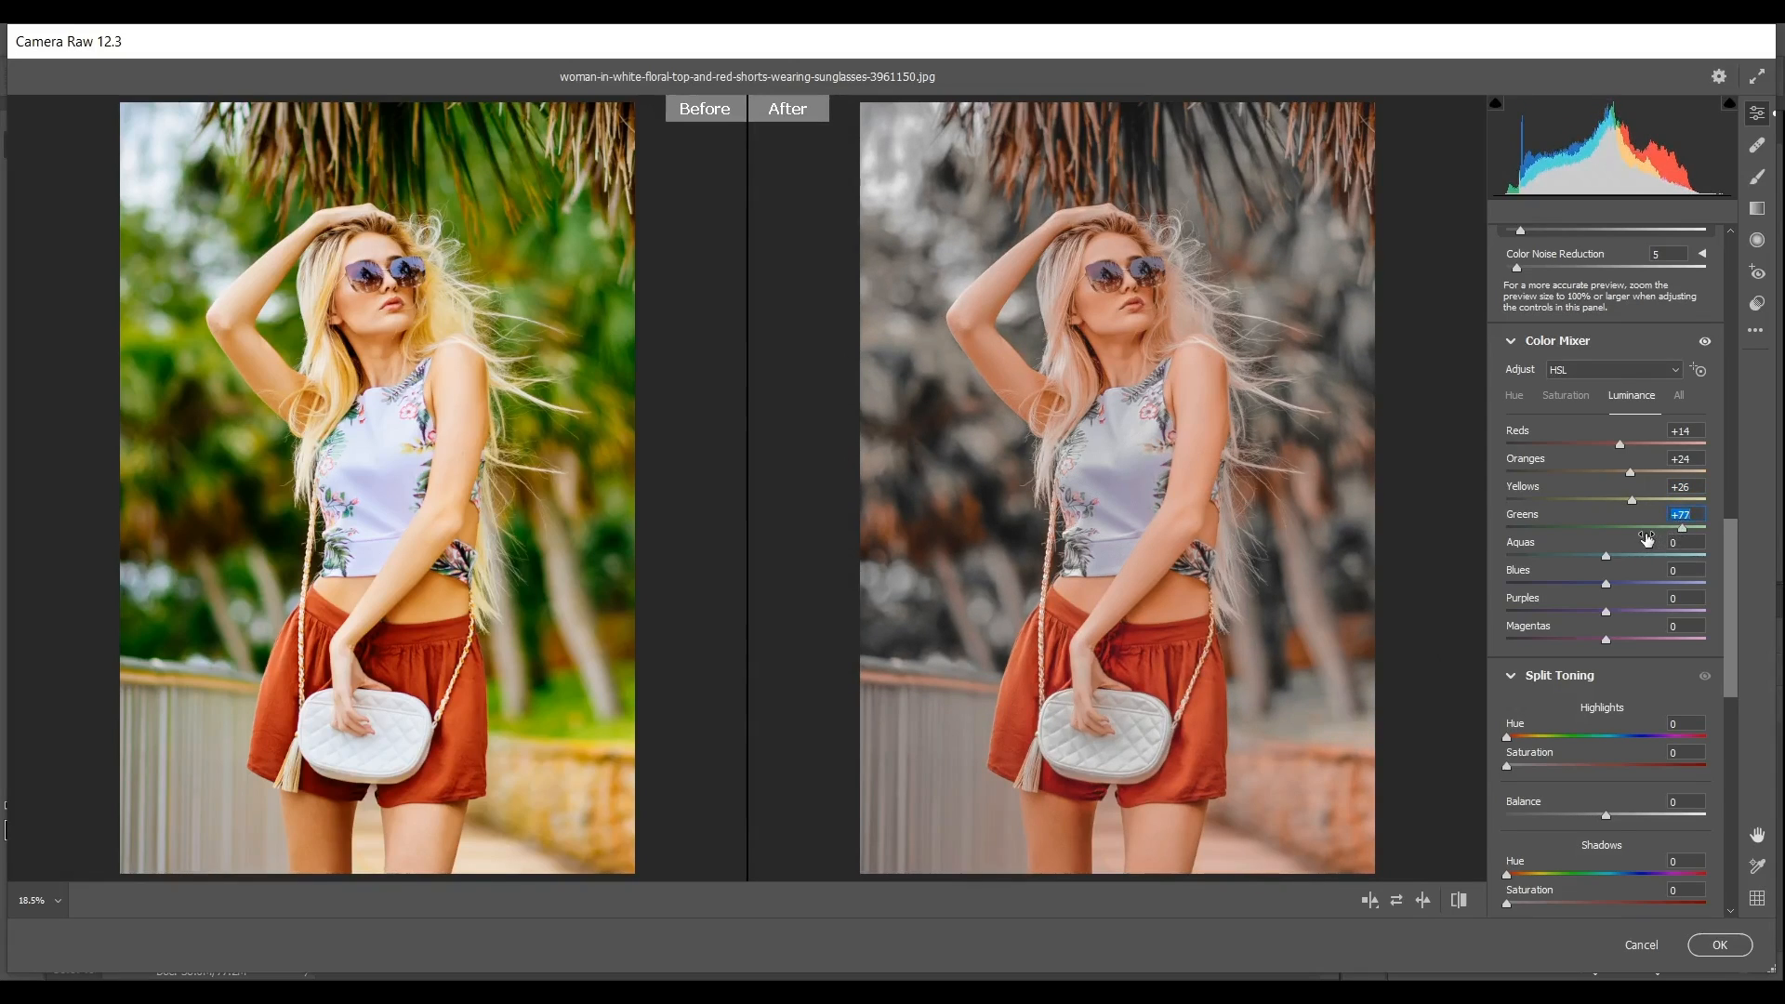
pyautogui.click(1618, 551)
pyautogui.moveTo(1607, 586); pyautogui.dragTo(1680, 584)
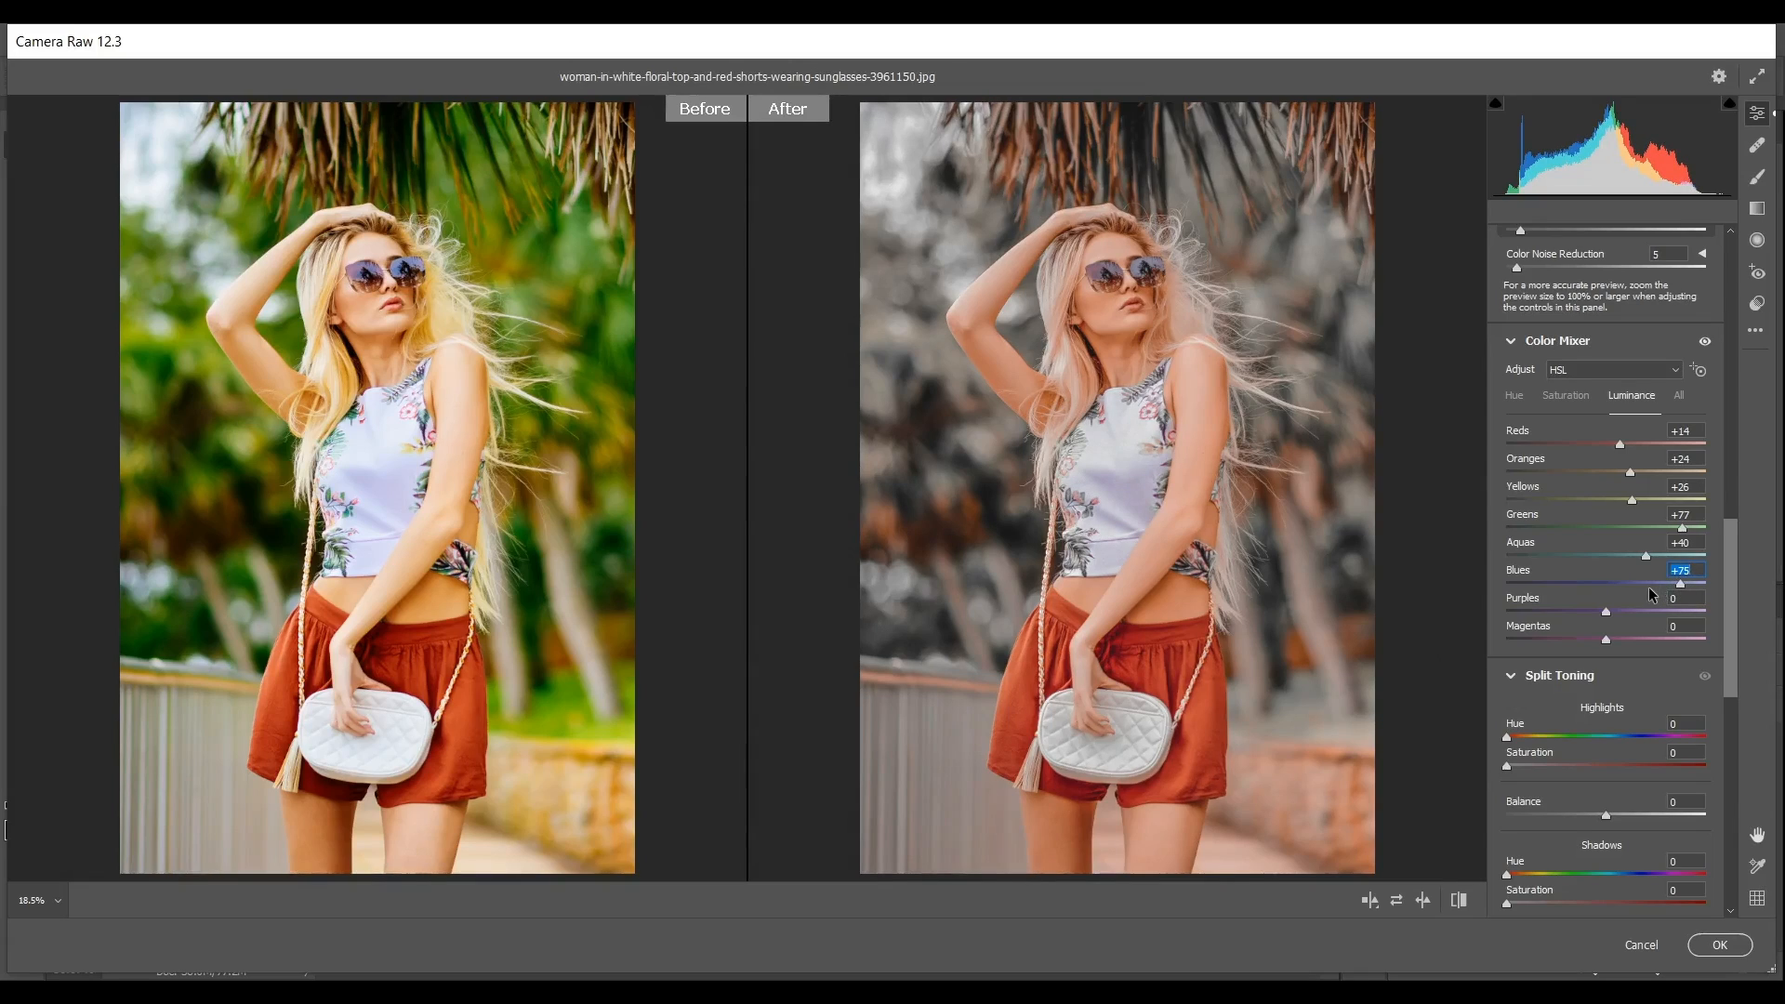
pyautogui.moveTo(1606, 612); pyautogui.dragTo(1684, 615)
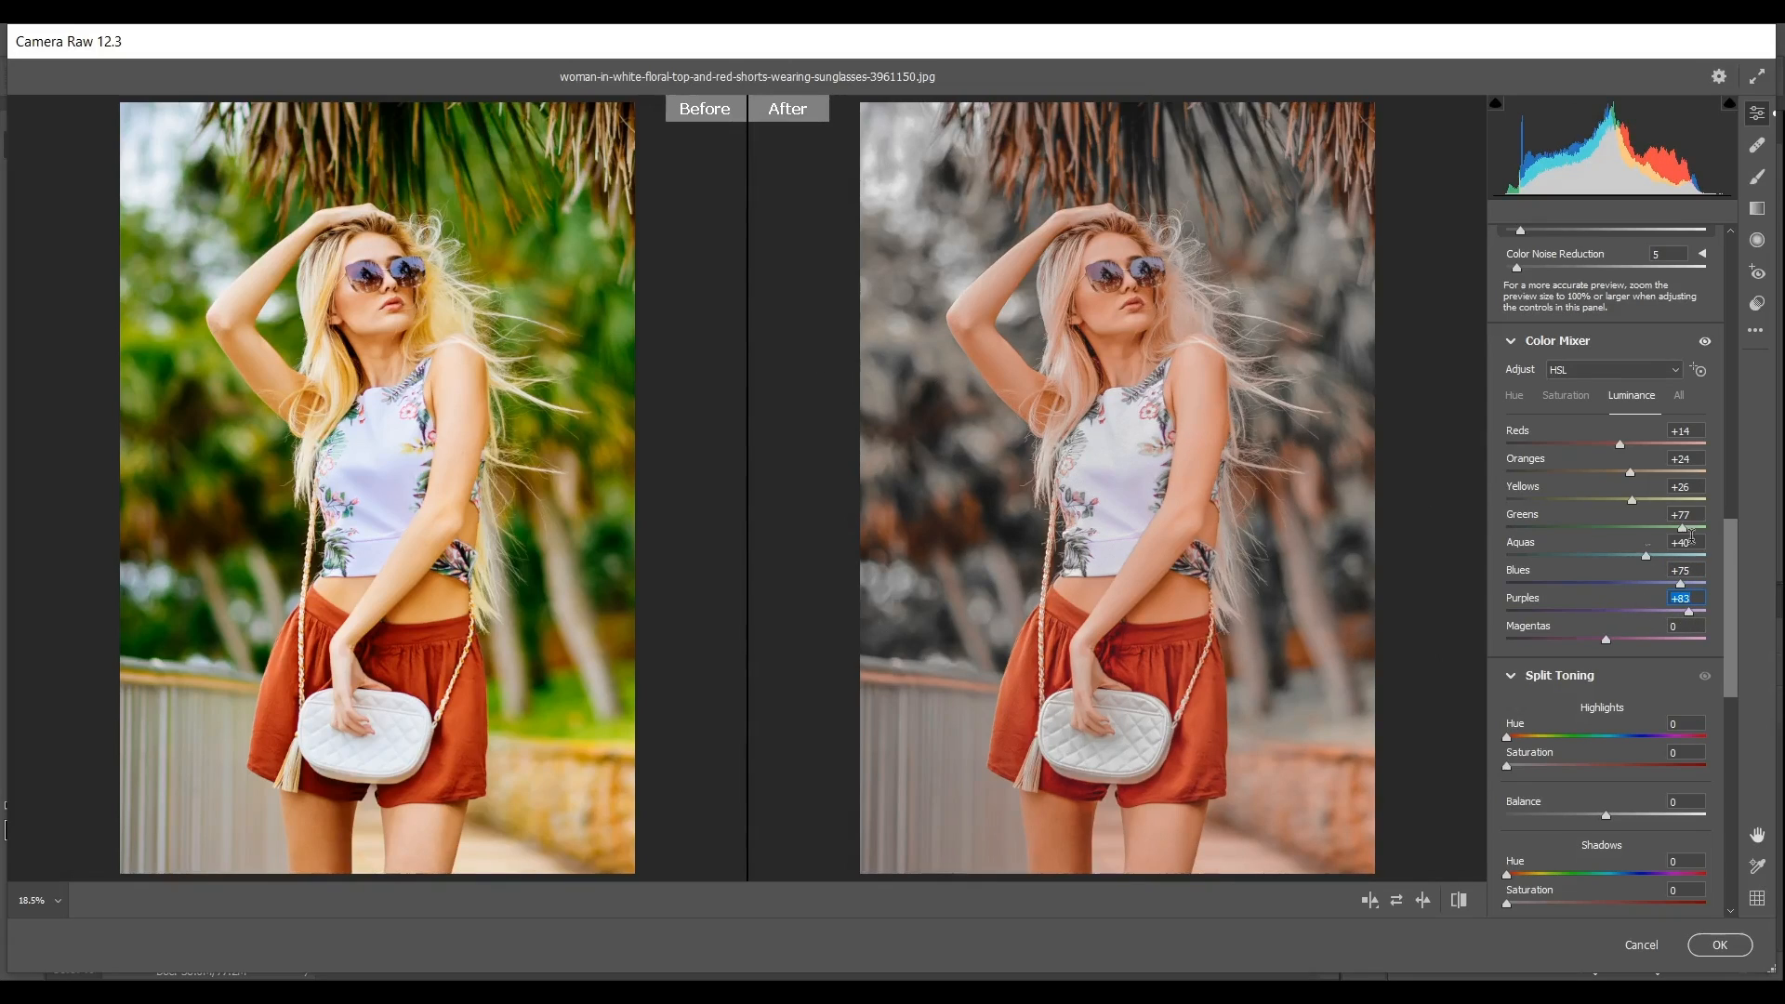
# - Tone the highlights in Split Toning with Hue 185 and Saturation 22
pyautogui.moveTo(1731, 560); pyautogui.dragTo(1733, 593)
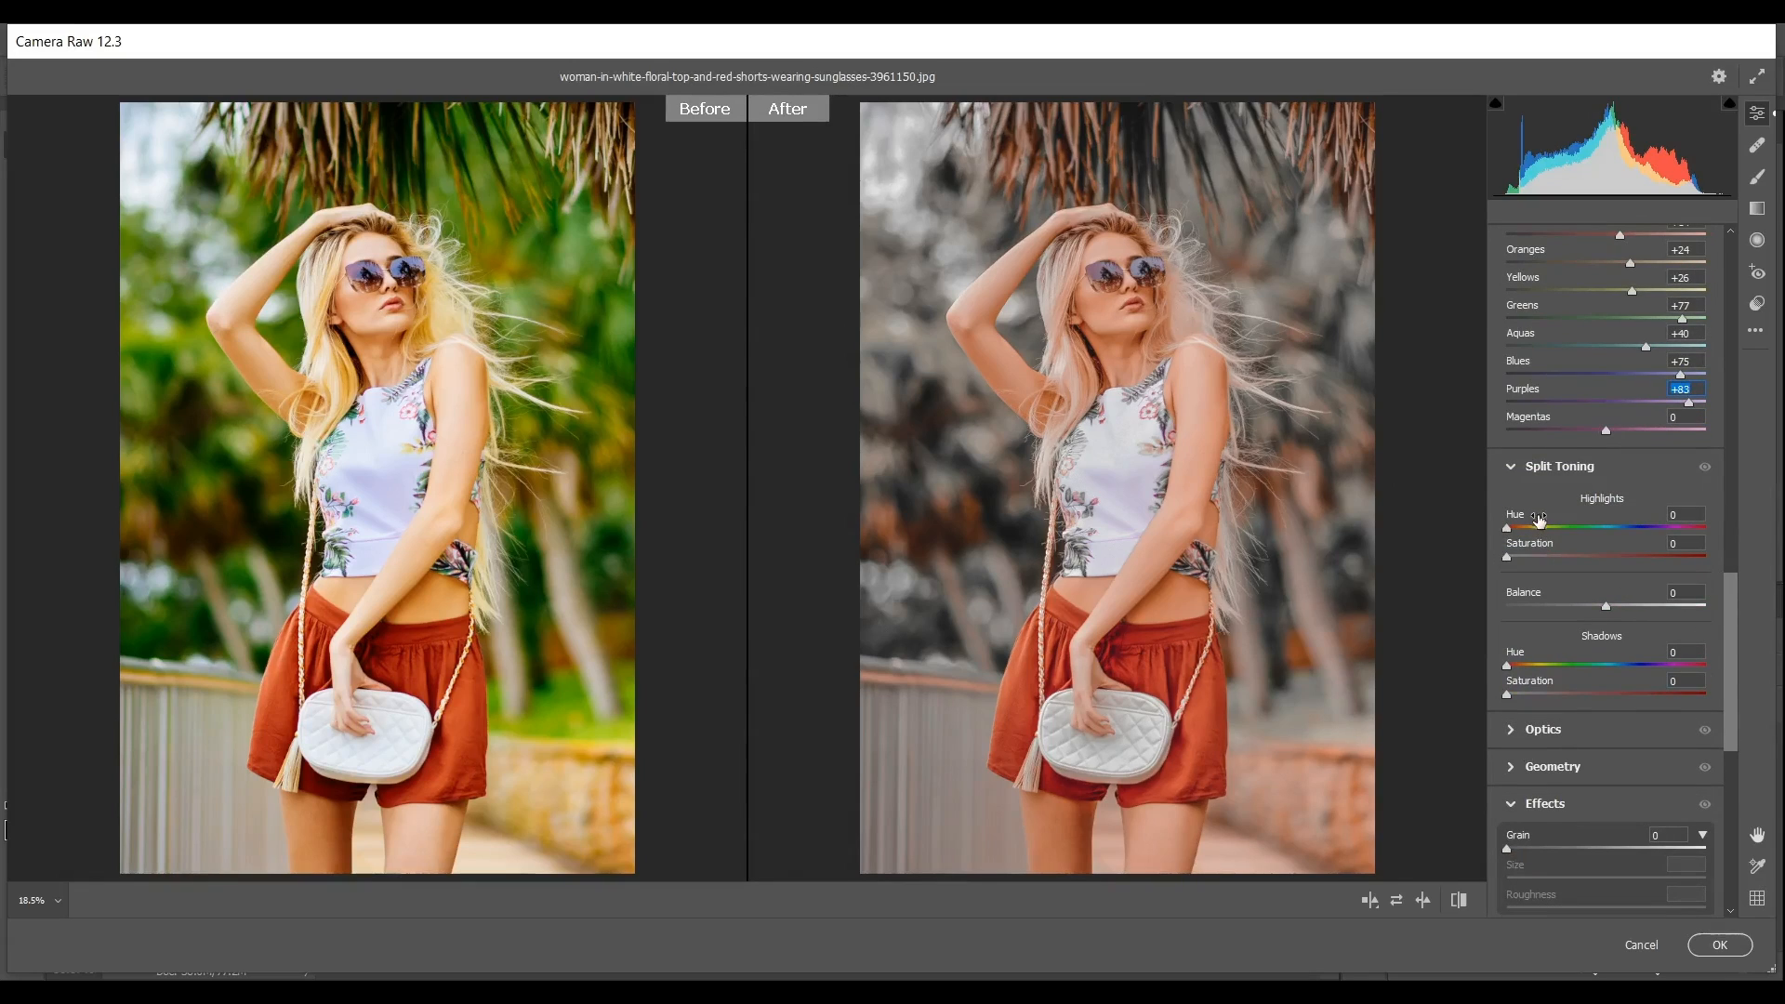
pyautogui.moveTo(1507, 527); pyautogui.dragTo(1615, 542)
pyautogui.click(1555, 557)
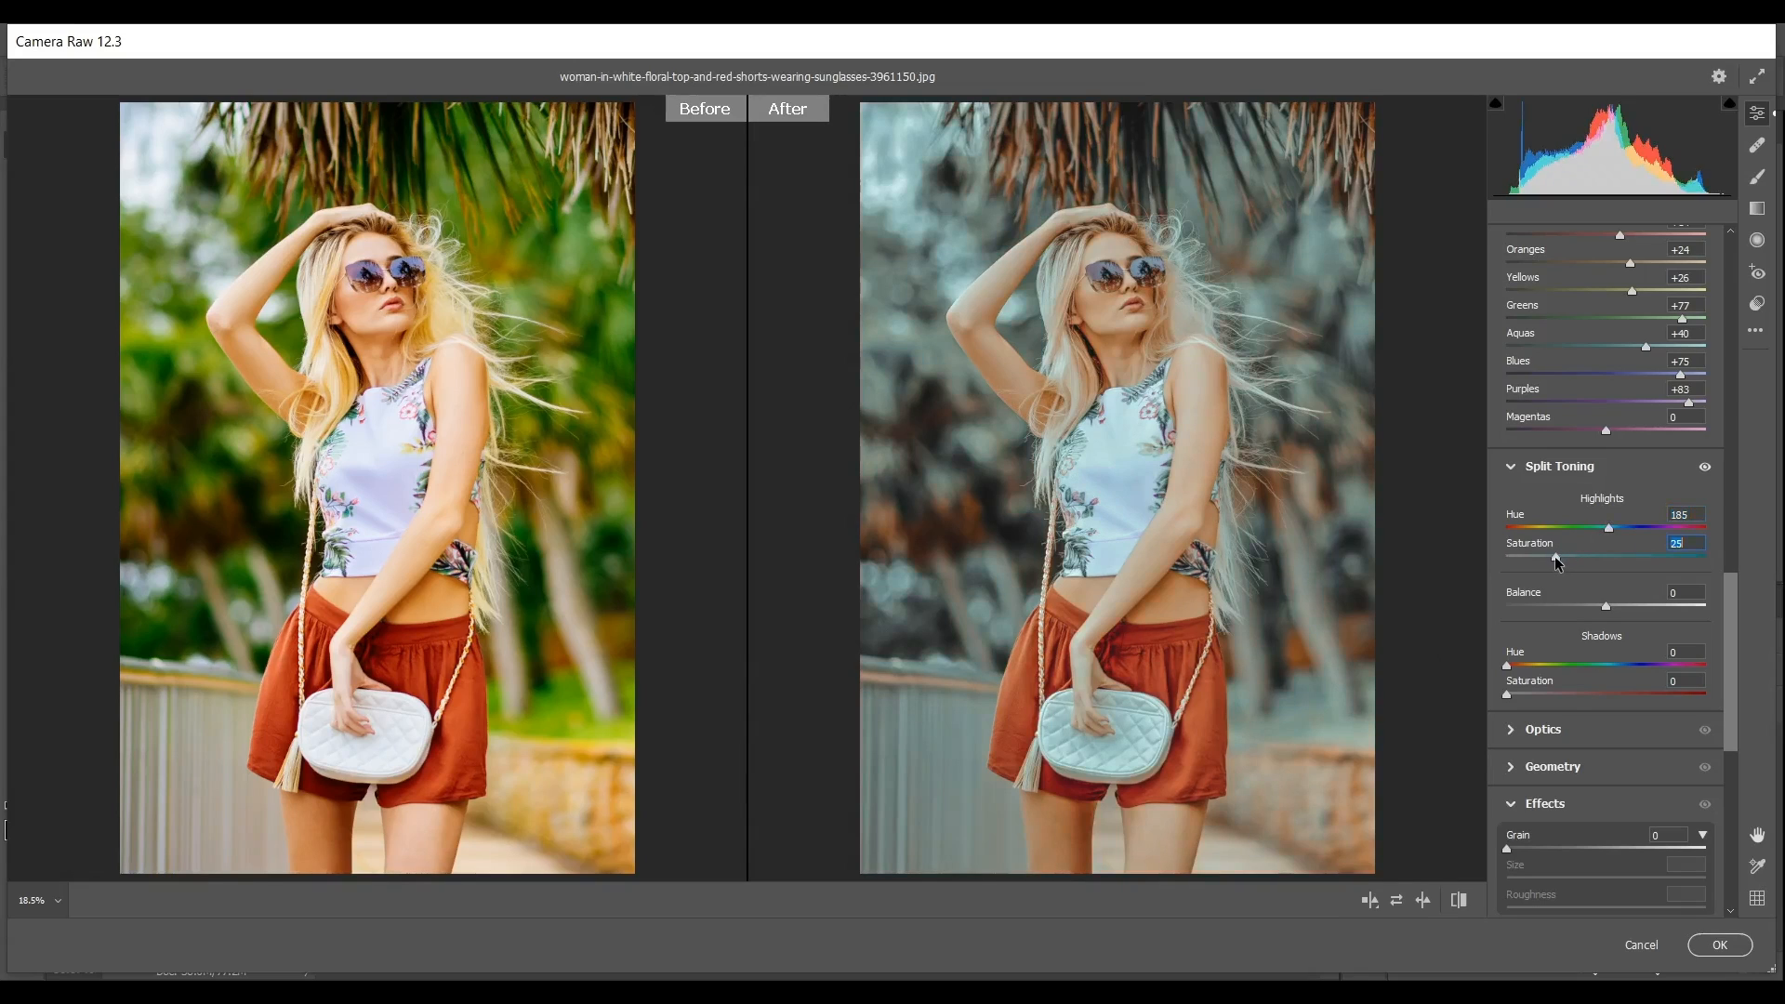
pyautogui.press('Down')
pyautogui.press('Down')
pyautogui.press('Down')
# - Tone the shadows in Split Toning with Hue 60 and Saturation 5
pyautogui.click(1557, 665)
pyautogui.click(1550, 663)
pyautogui.moveTo(1550, 668)
pyautogui.mouseDown()
pyautogui.moveTo(1566, 668)
pyautogui.moveTo(1551, 667)
pyautogui.mouseUp()
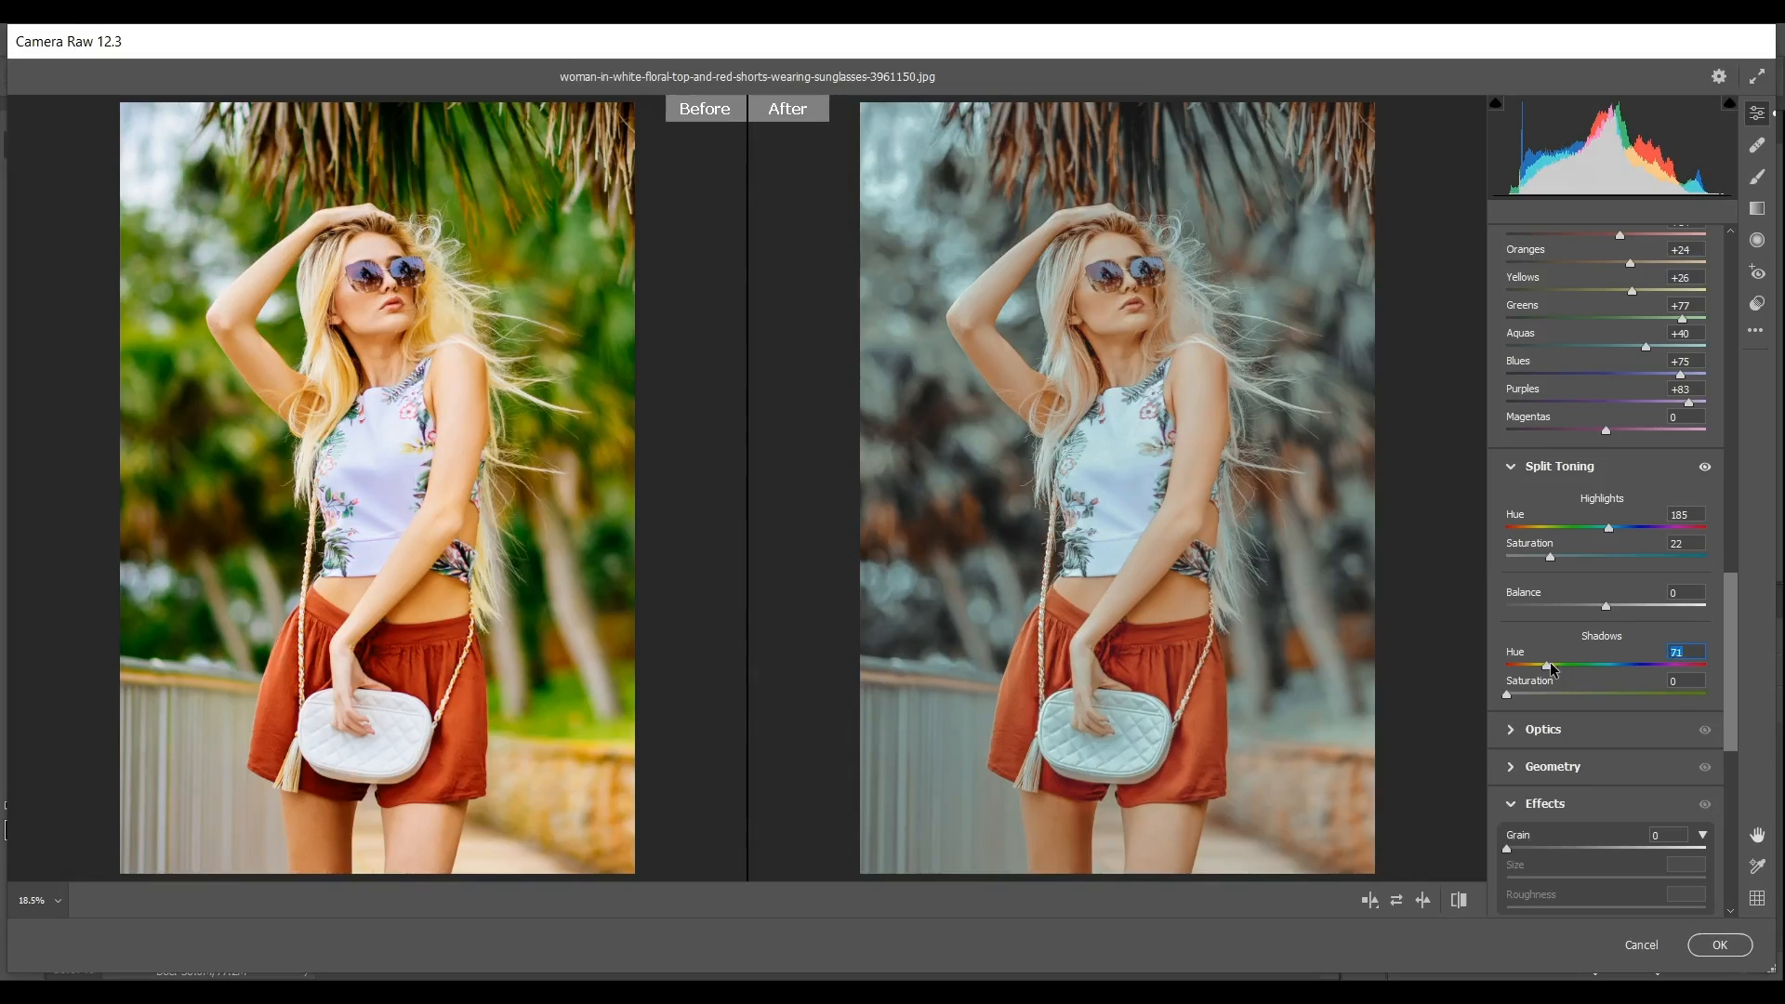
pyautogui.moveTo(1550, 668); pyautogui.dragTo(1552, 668)
pyautogui.moveTo(1525, 697); pyautogui.dragTo(1523, 699)
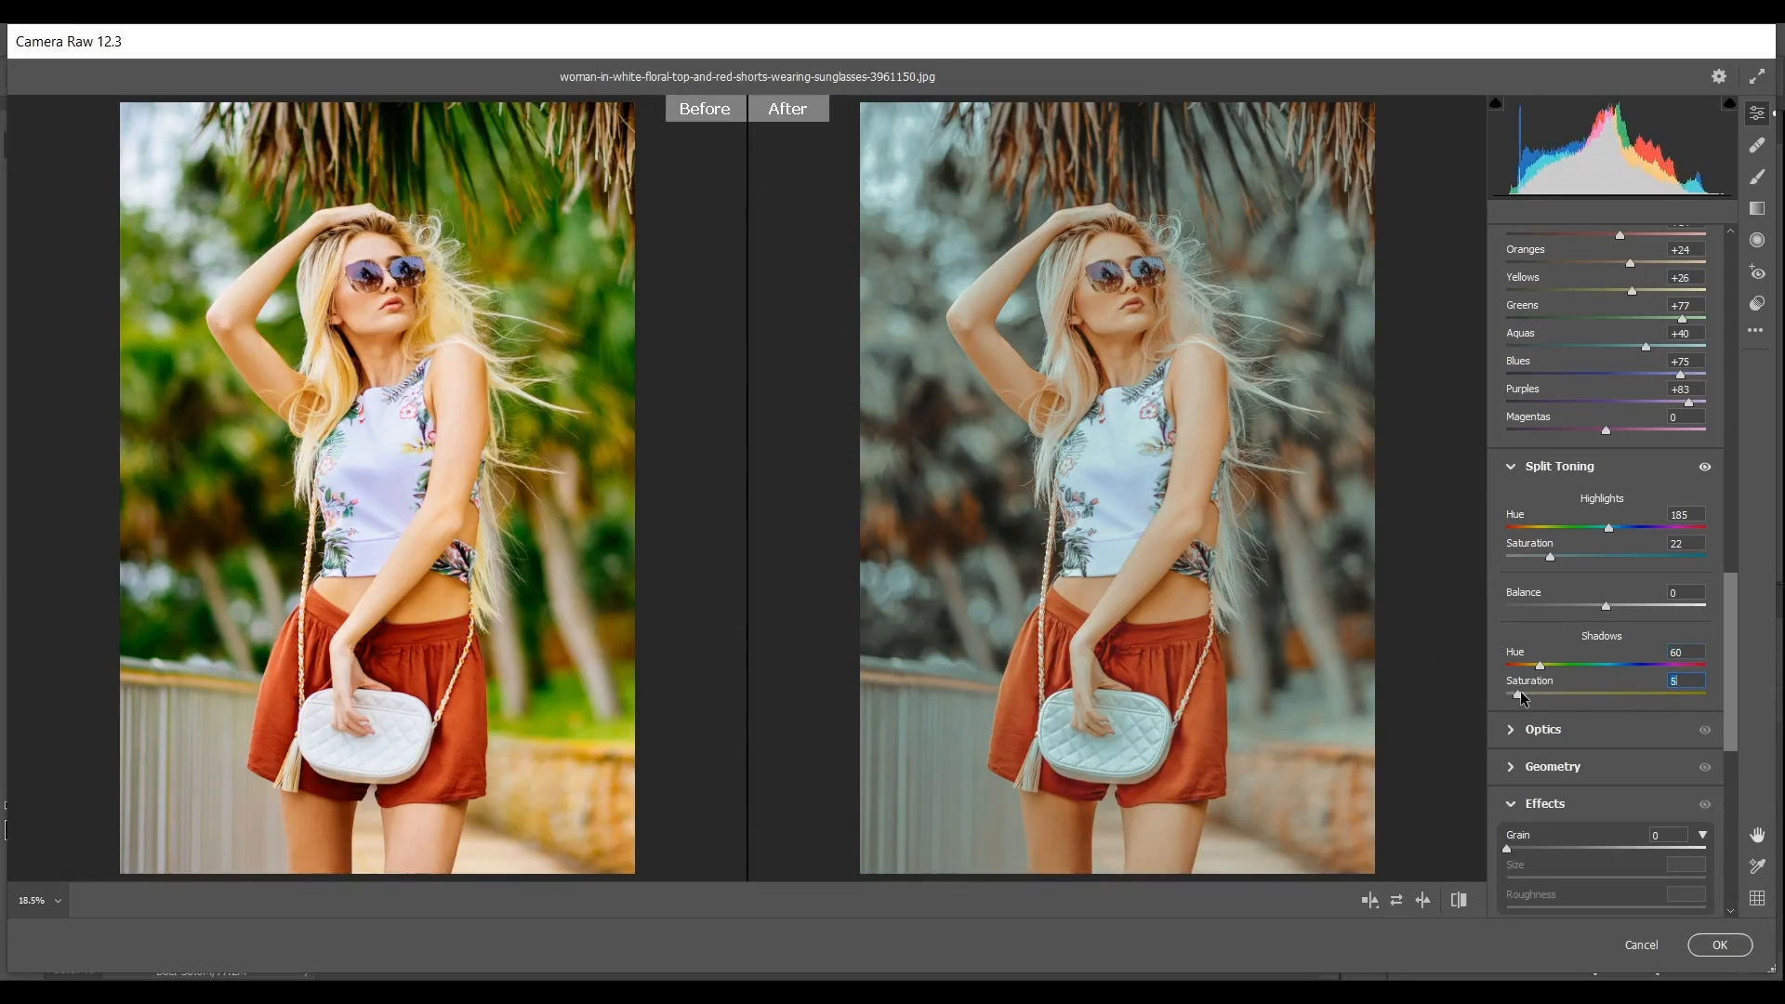
# - Add Grain of 15 with Roughness 60 and set Vignetting to -13 in the Effects settings
pyautogui.scroll(-4, 1622, 690)
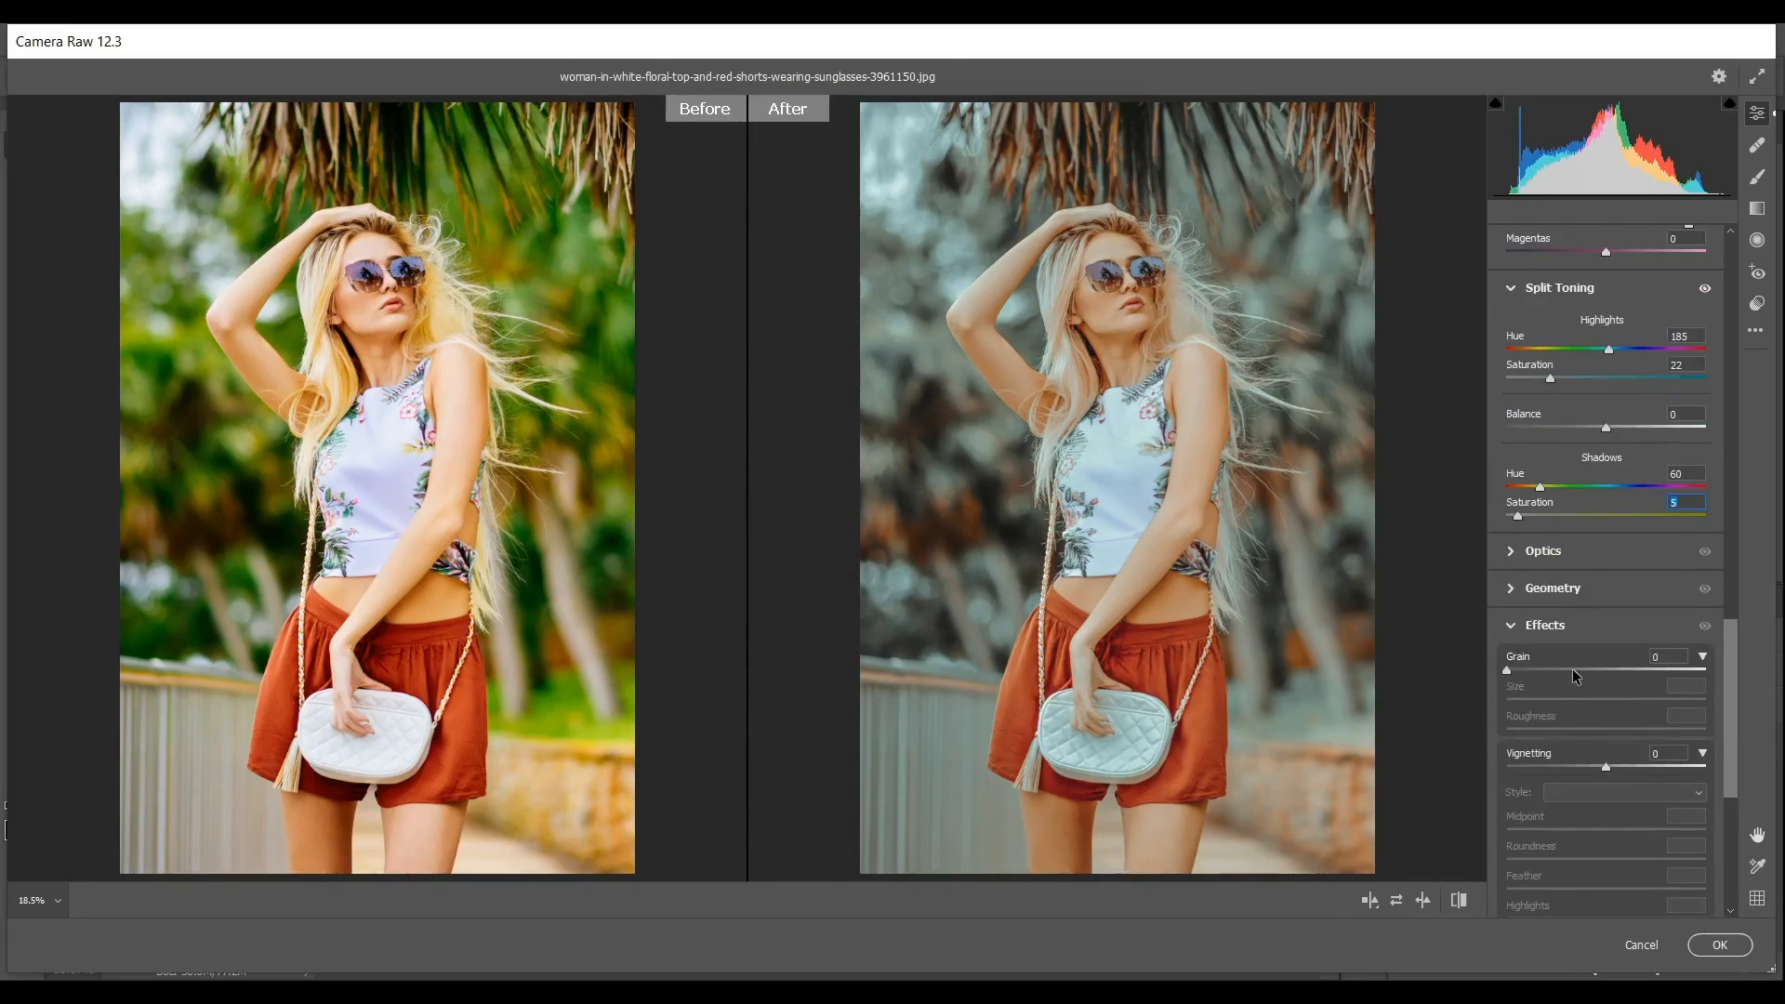
pyautogui.scroll(-1, 1571, 668)
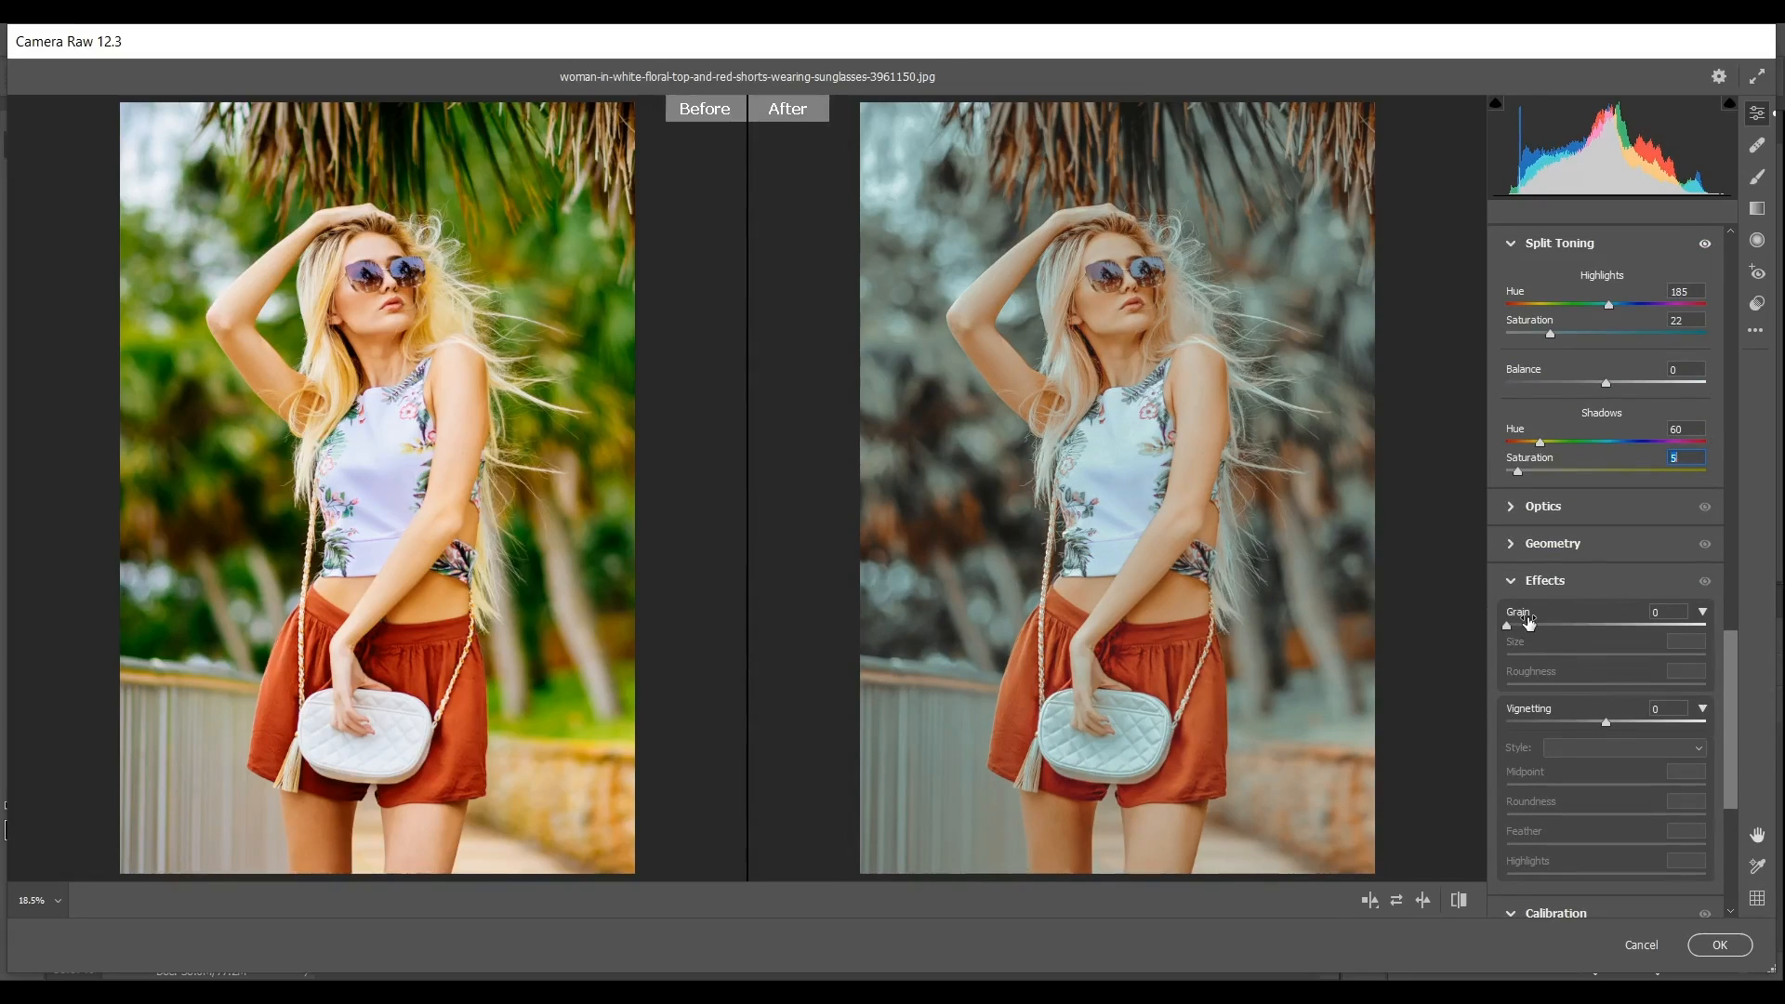
pyautogui.press('Tab')
pyautogui.click(1531, 625)
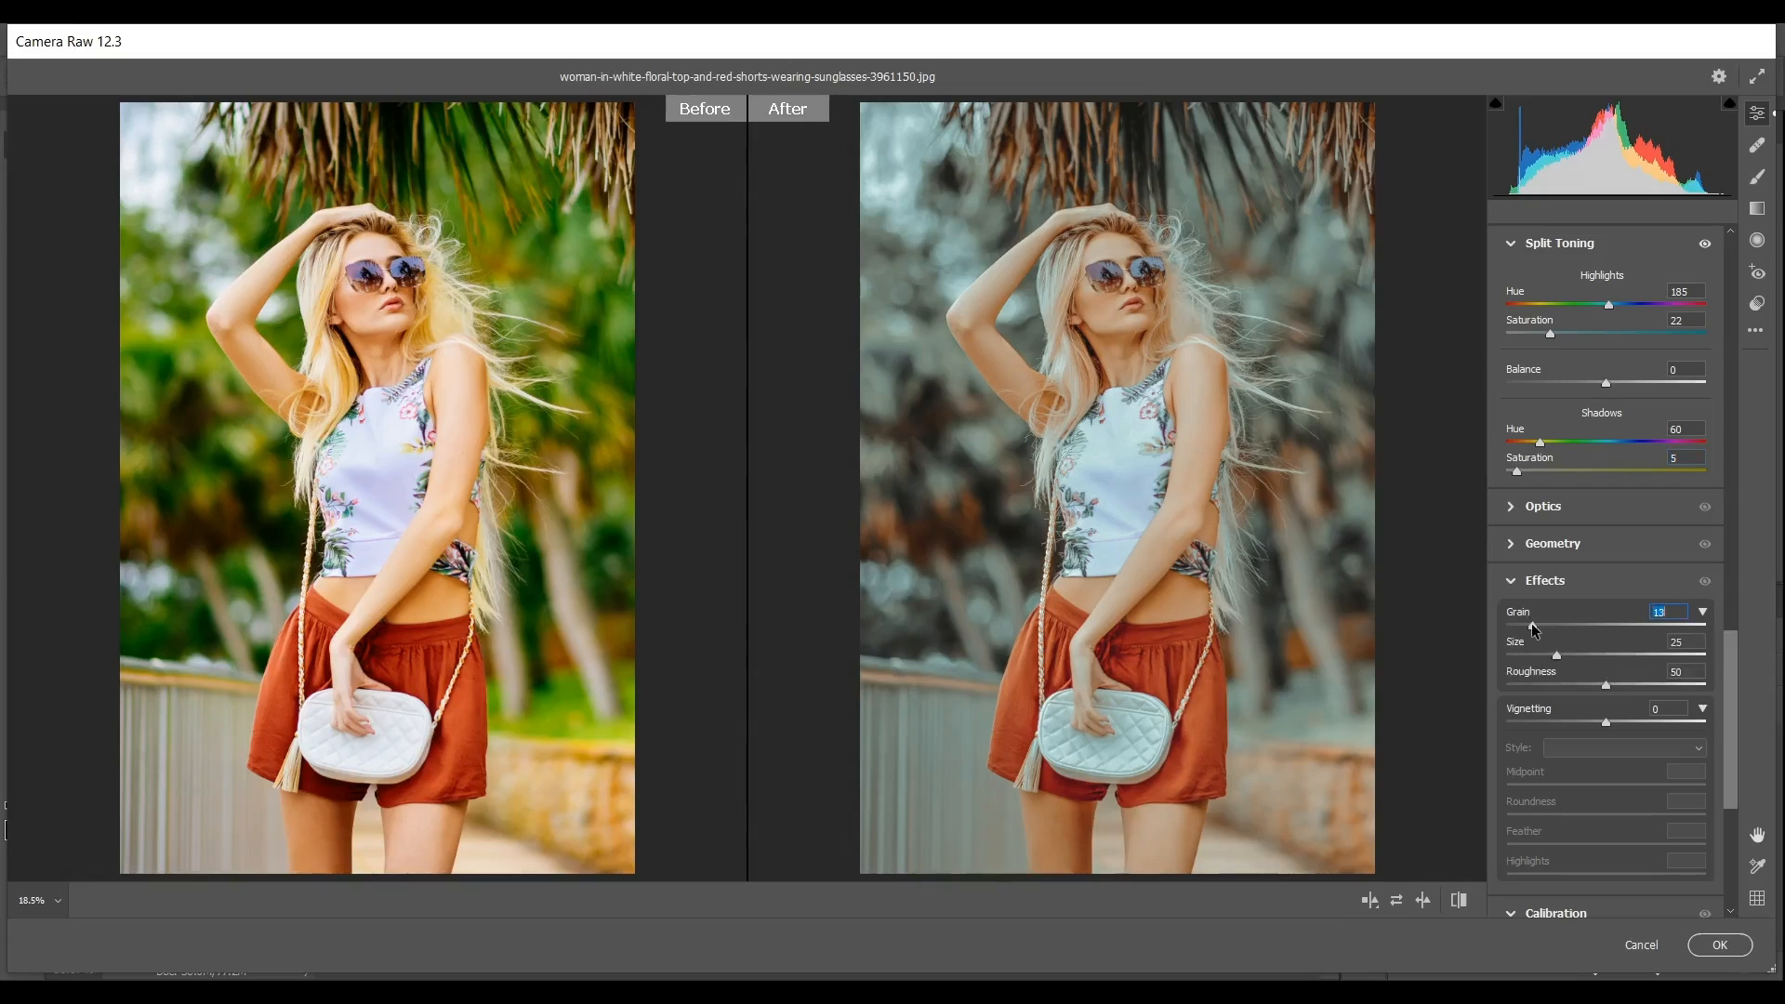
pyautogui.moveTo(1532, 624); pyautogui.dragTo(1534, 625)
pyautogui.click(1619, 684)
pyautogui.moveTo(1623, 681); pyautogui.dragTo(1625, 681)
pyautogui.click(1603, 722)
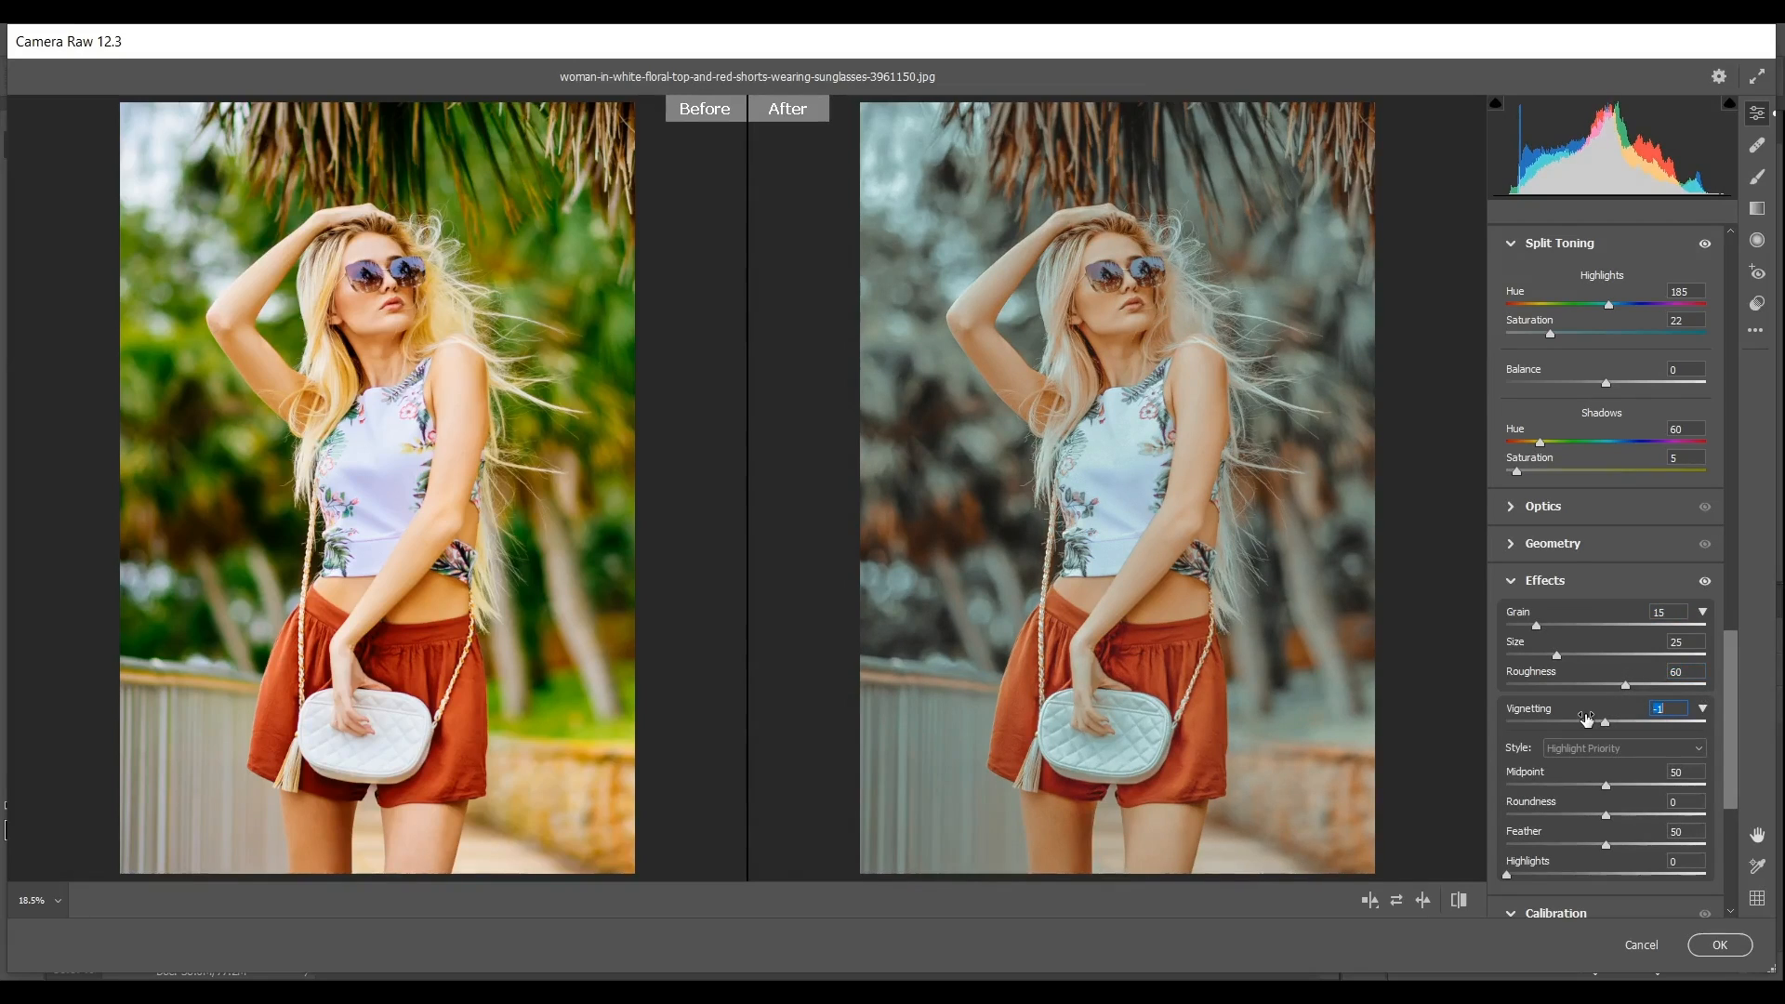
pyautogui.moveTo(1605, 723); pyautogui.dragTo(1593, 724)
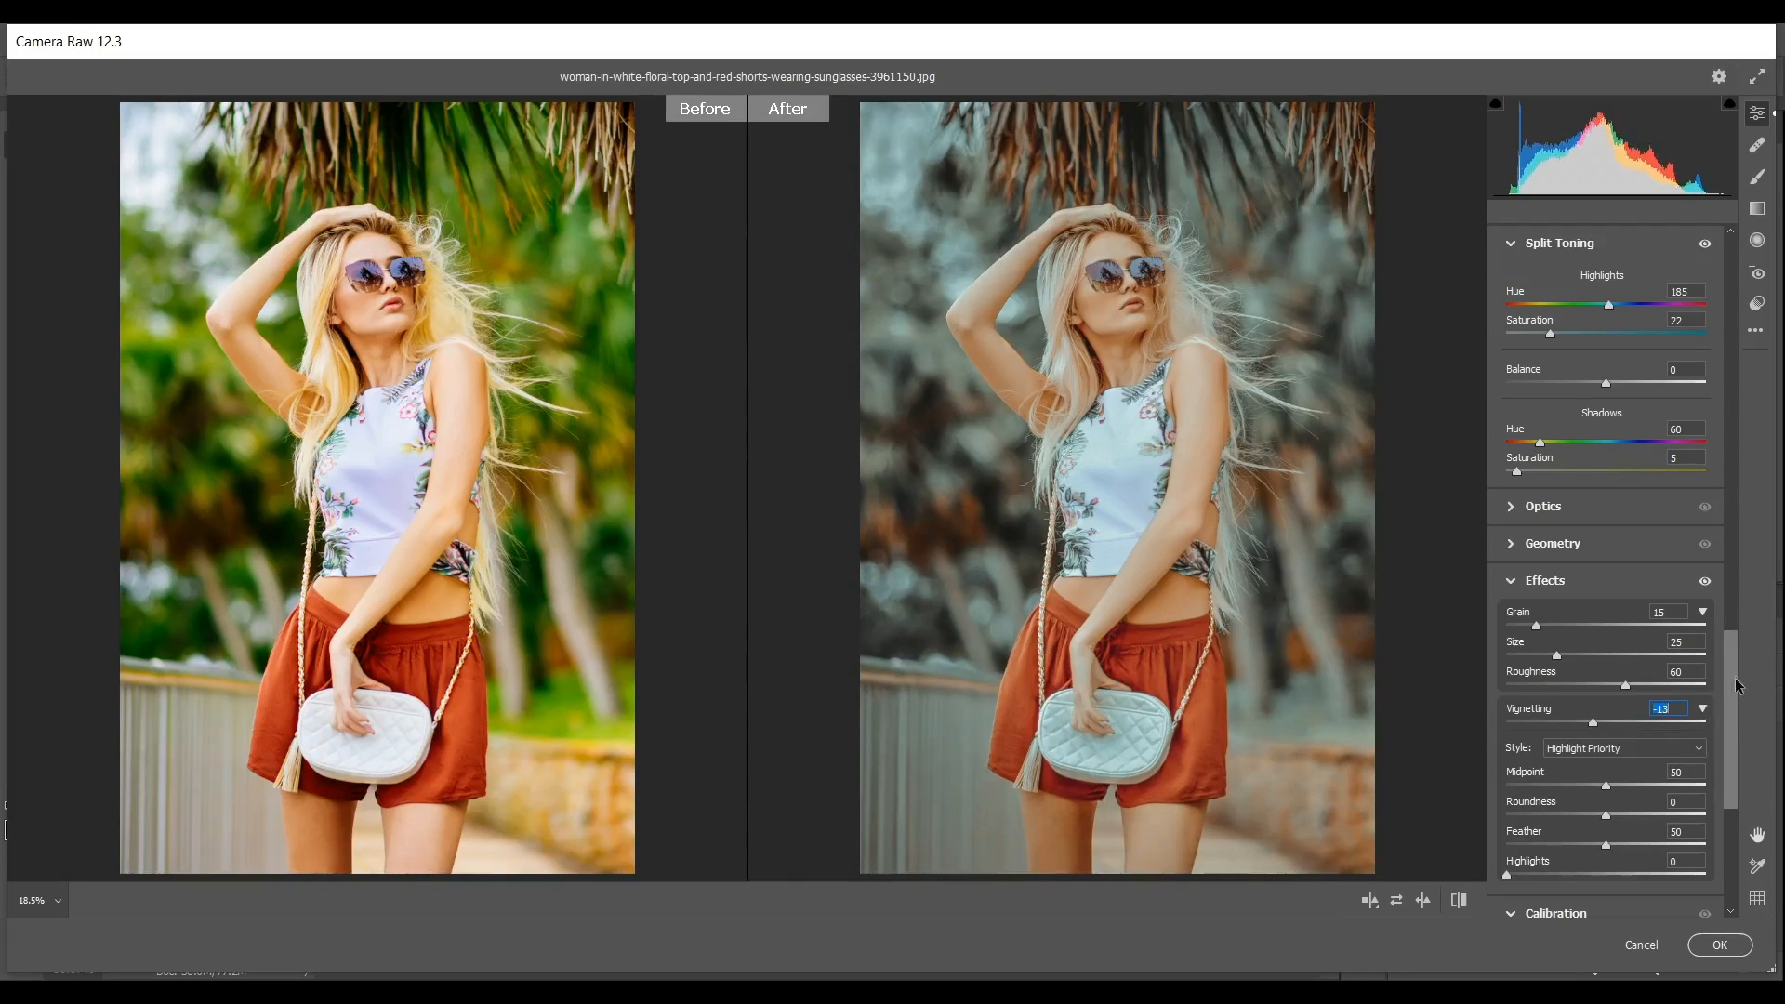
# - Browse the Camera Raw profiles and apply Vintage 06 from the Vintage group
pyautogui.moveTo(1731, 660); pyautogui.dragTo(1732, 249)
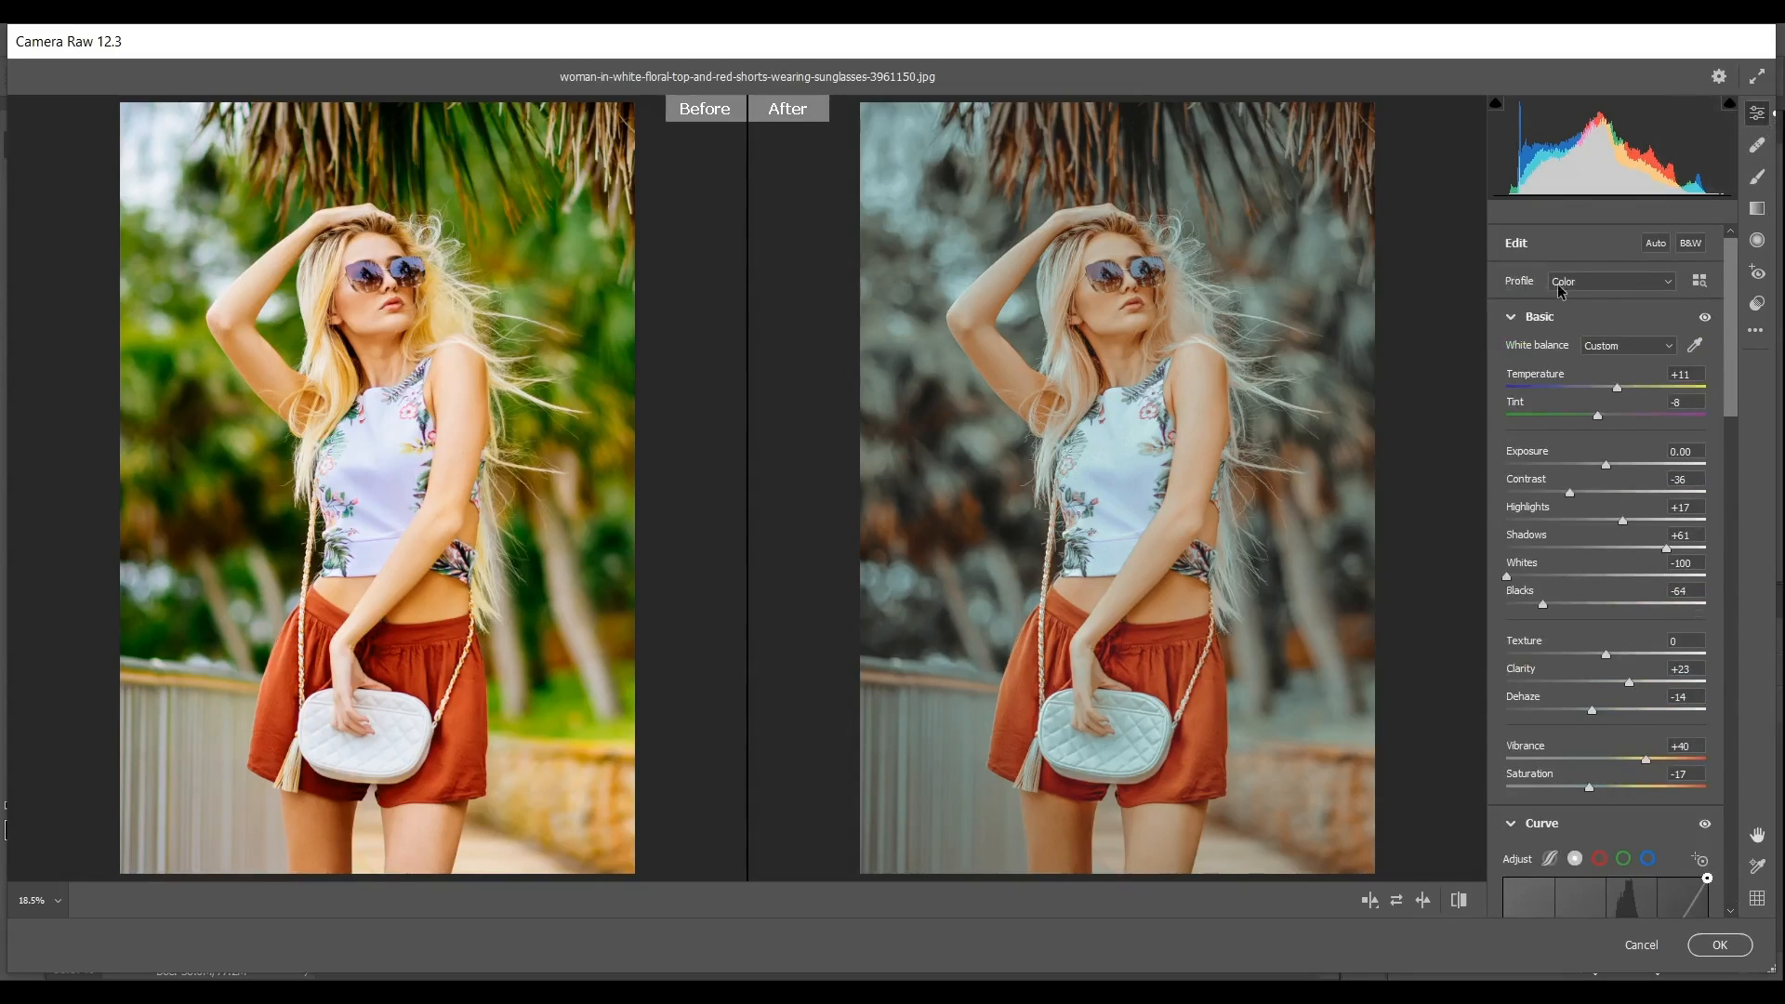
pyautogui.click(1587, 283)
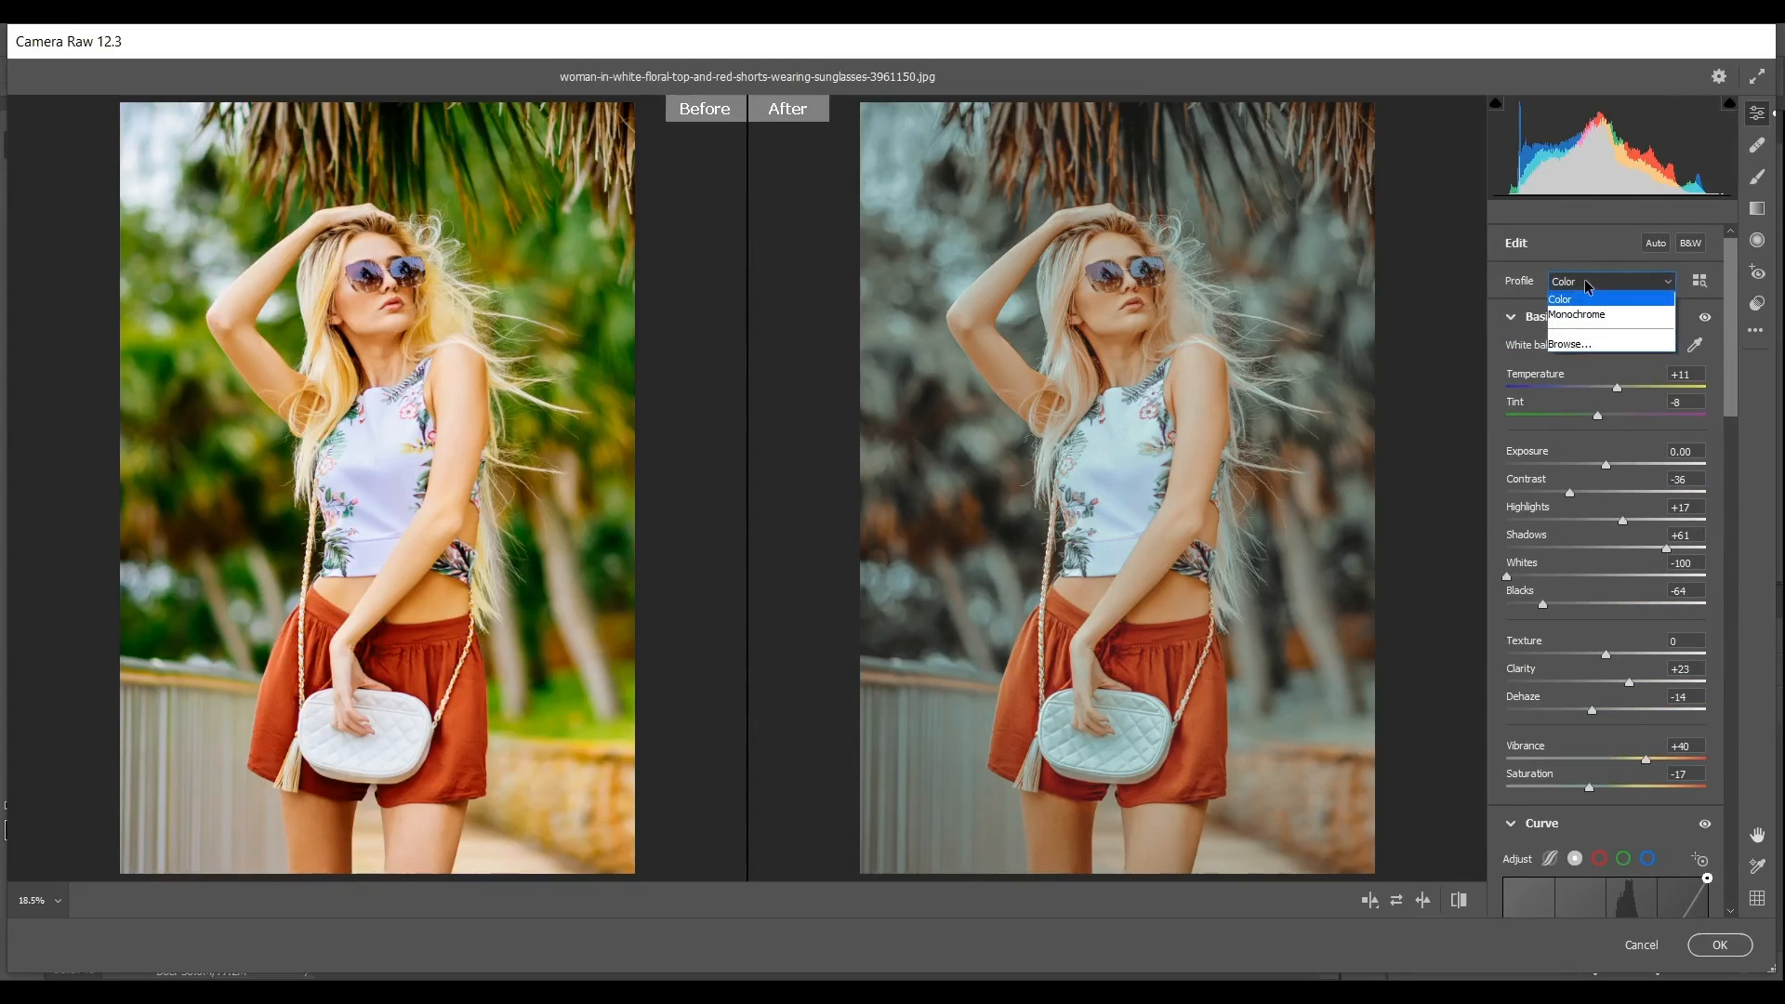
pyautogui.click(1578, 347)
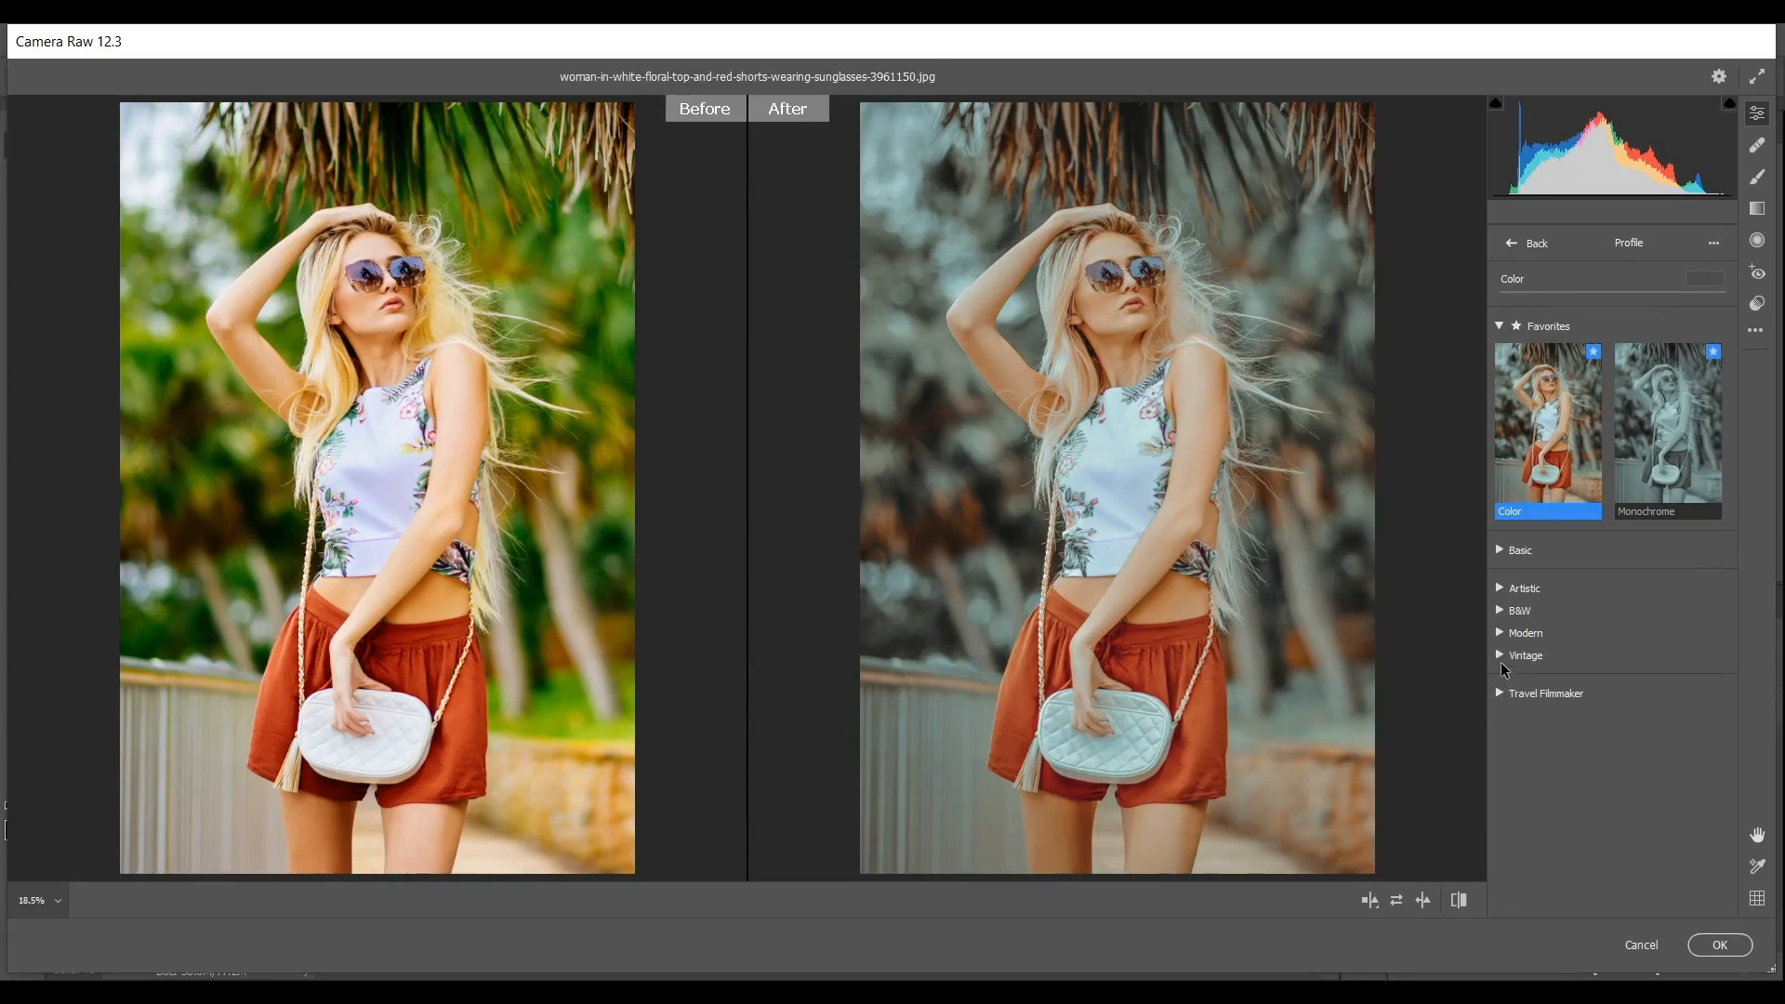
pyautogui.click(1500, 656)
pyautogui.scroll(-3, 1501, 660)
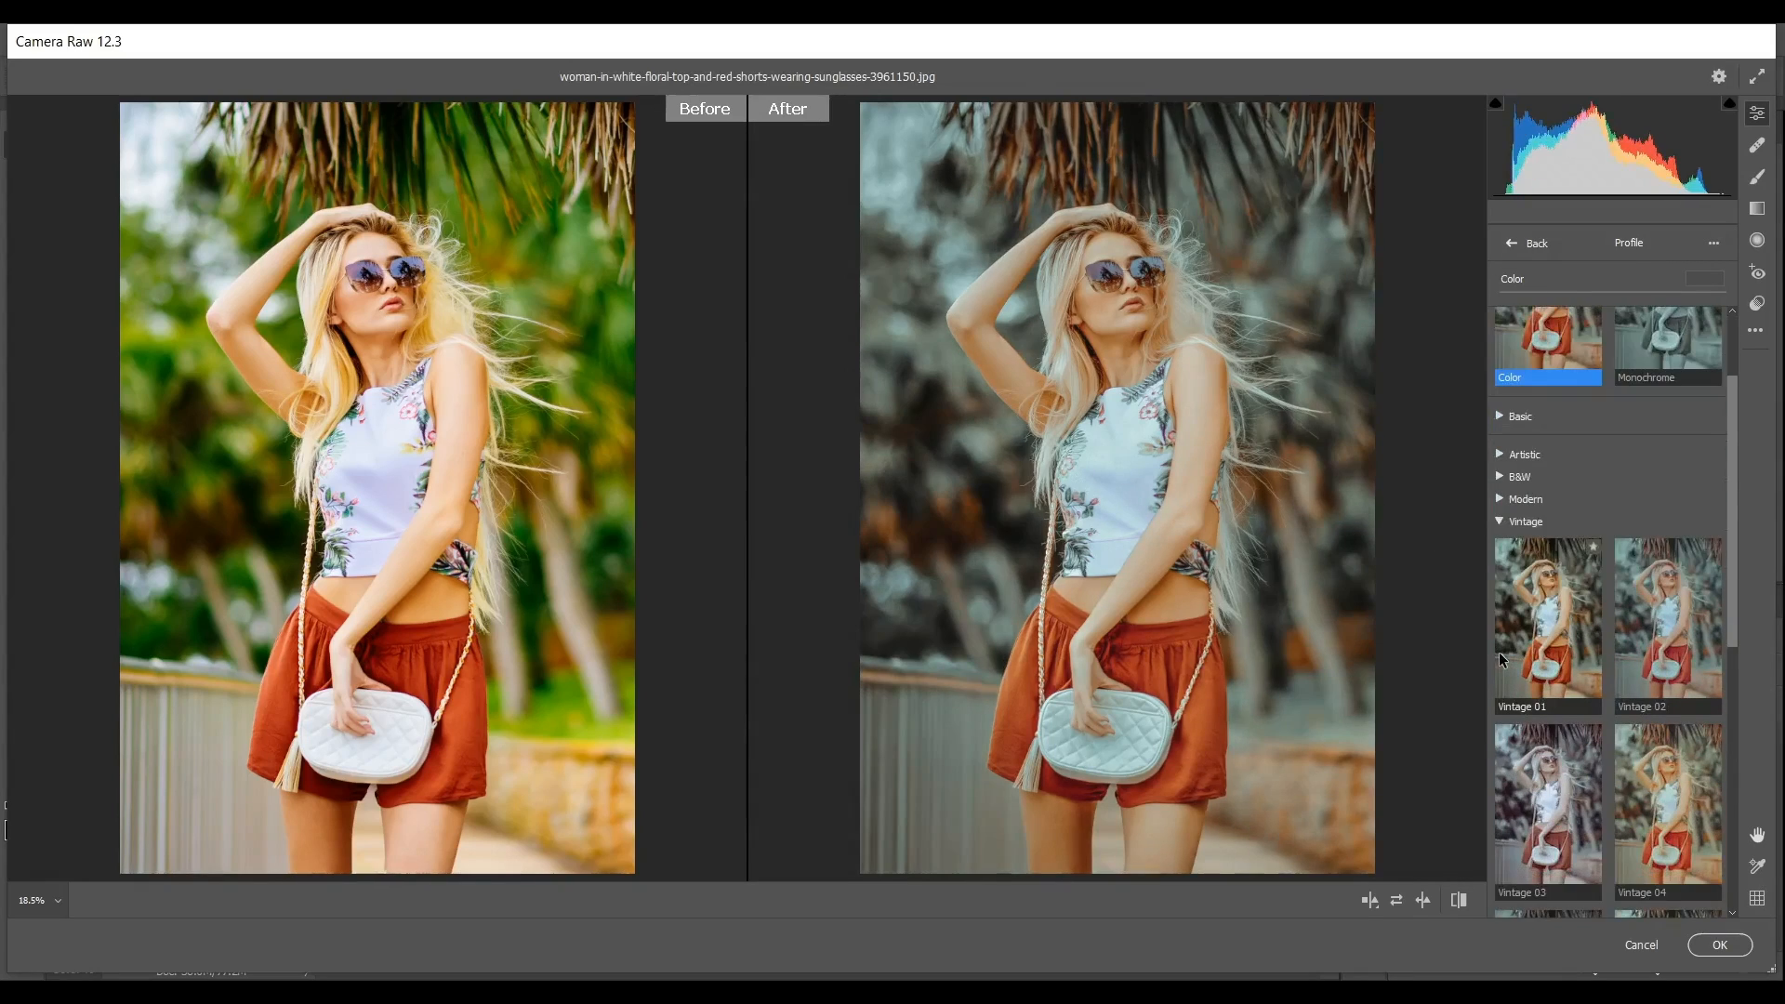
pyautogui.scroll(-3, 1534, 699)
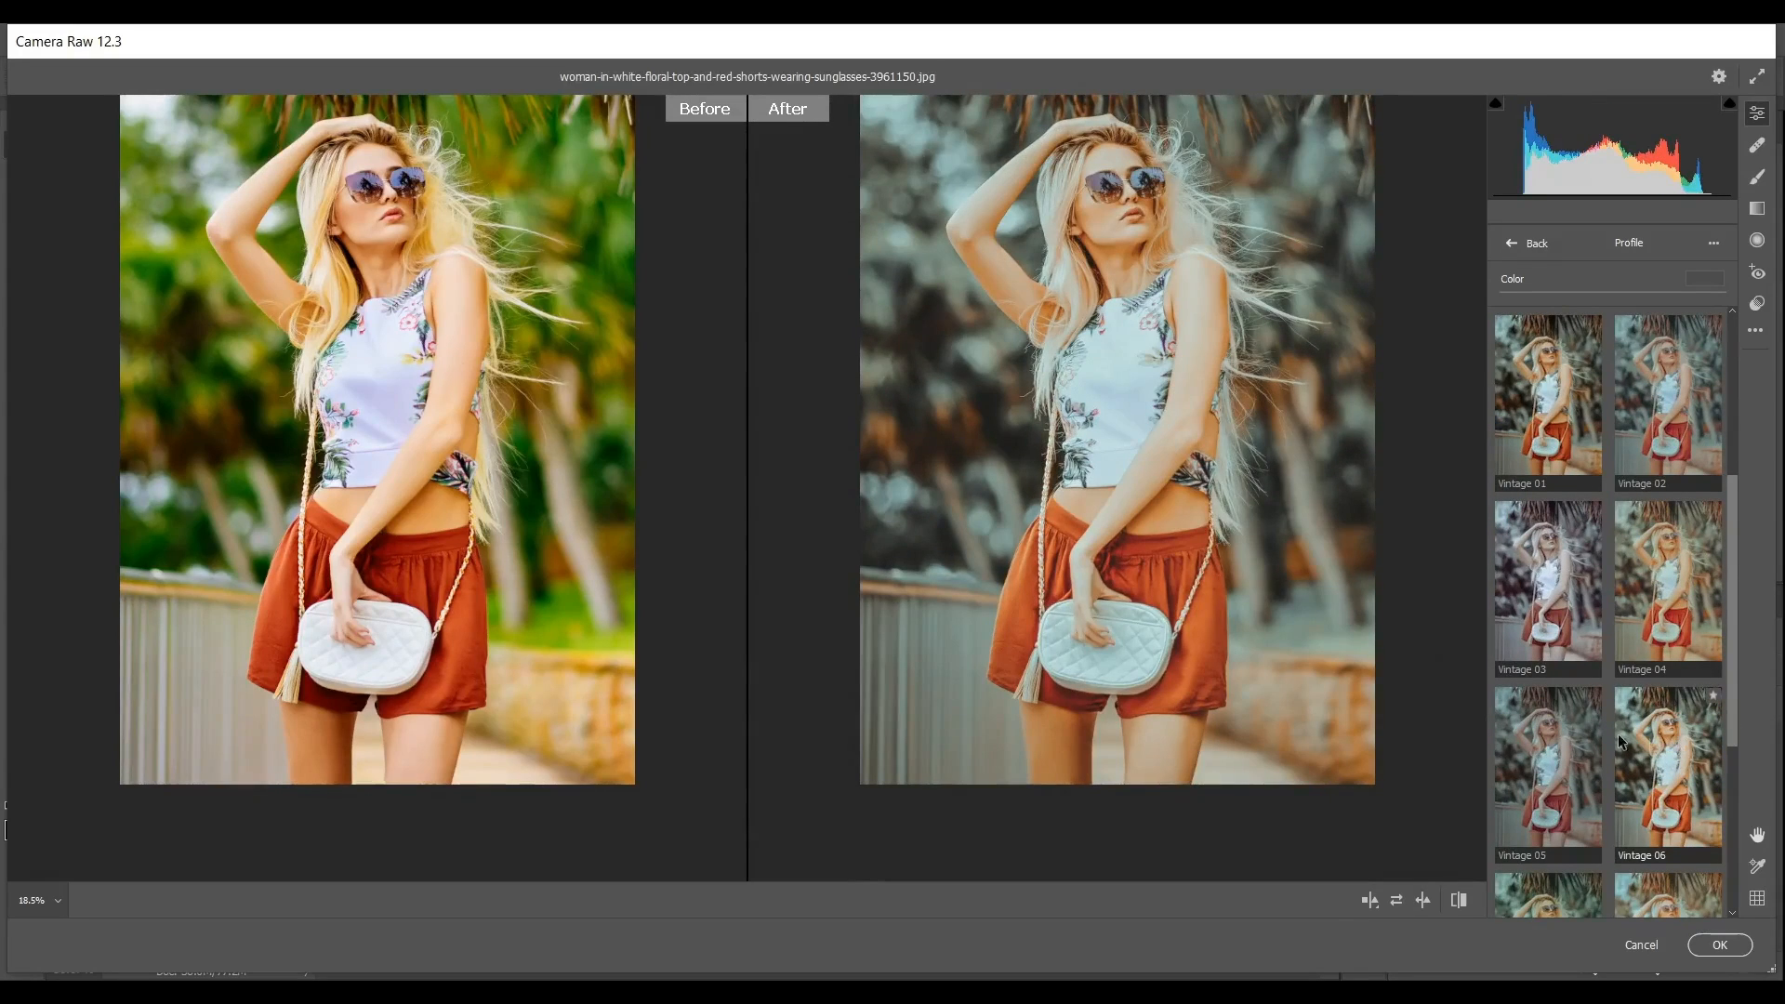
pyautogui.click(1702, 755)
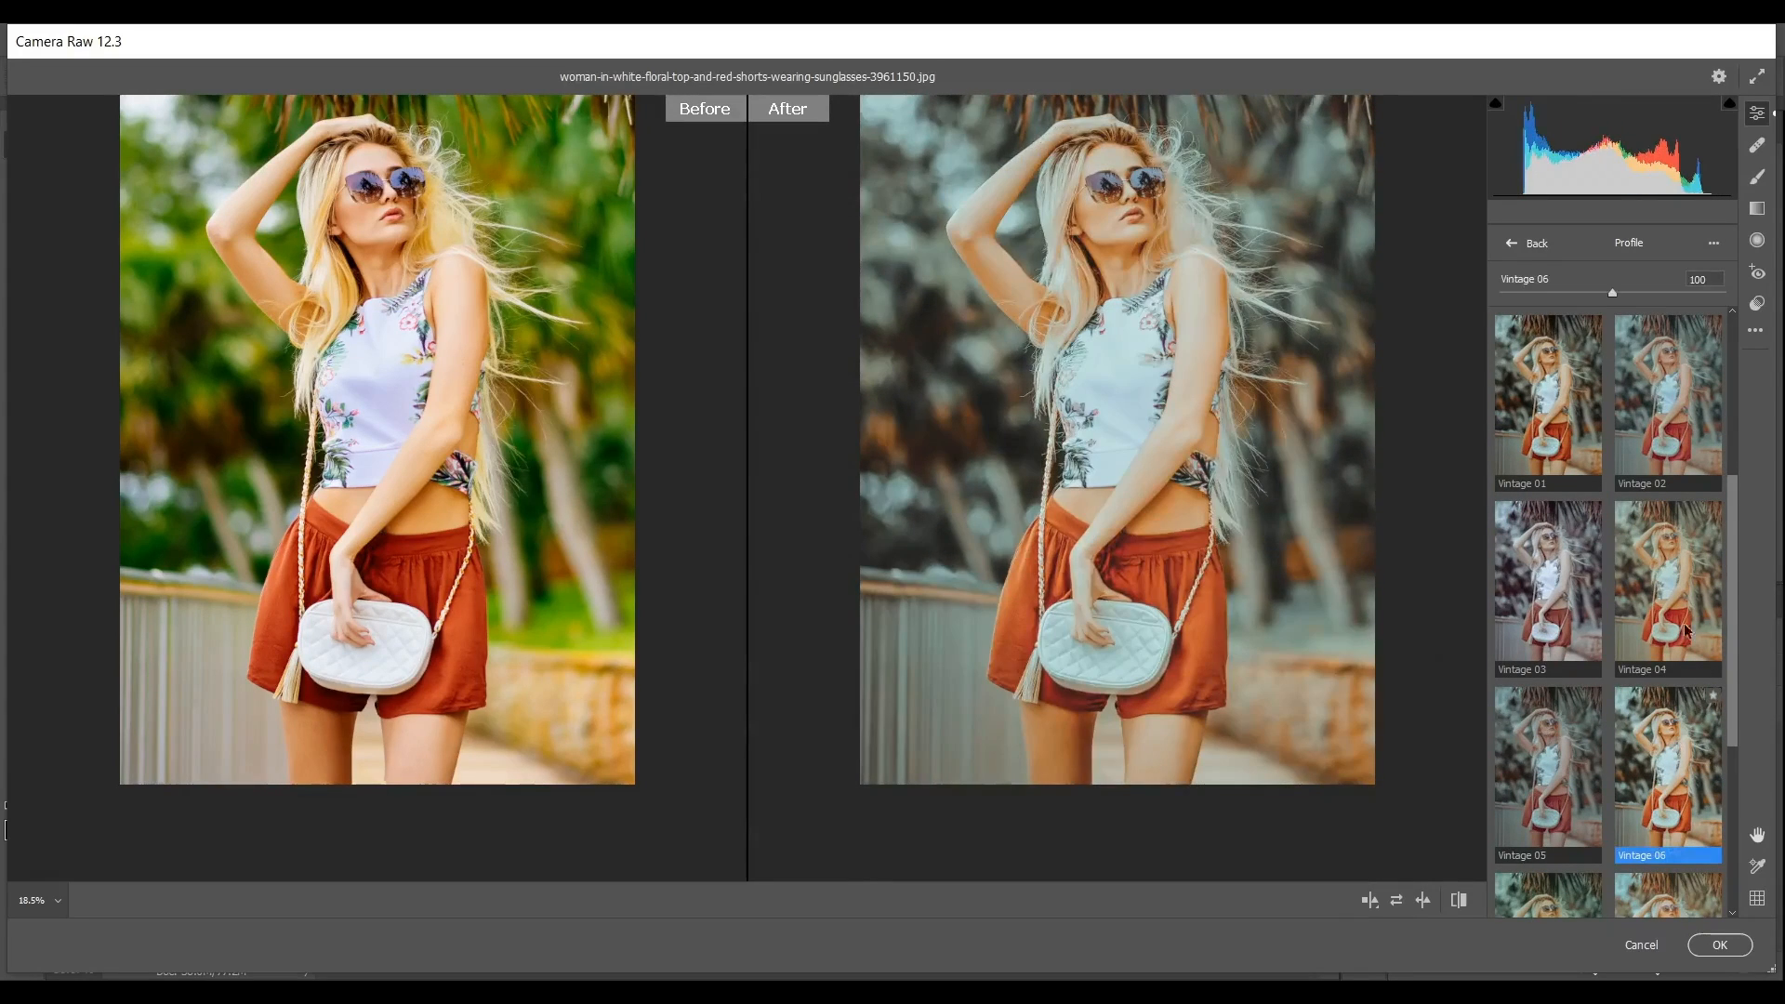
# - Reduce the Vintage 06 profile amount to 36 and apply the Camera Raw filter to the layer
pyautogui.click(1575, 290)
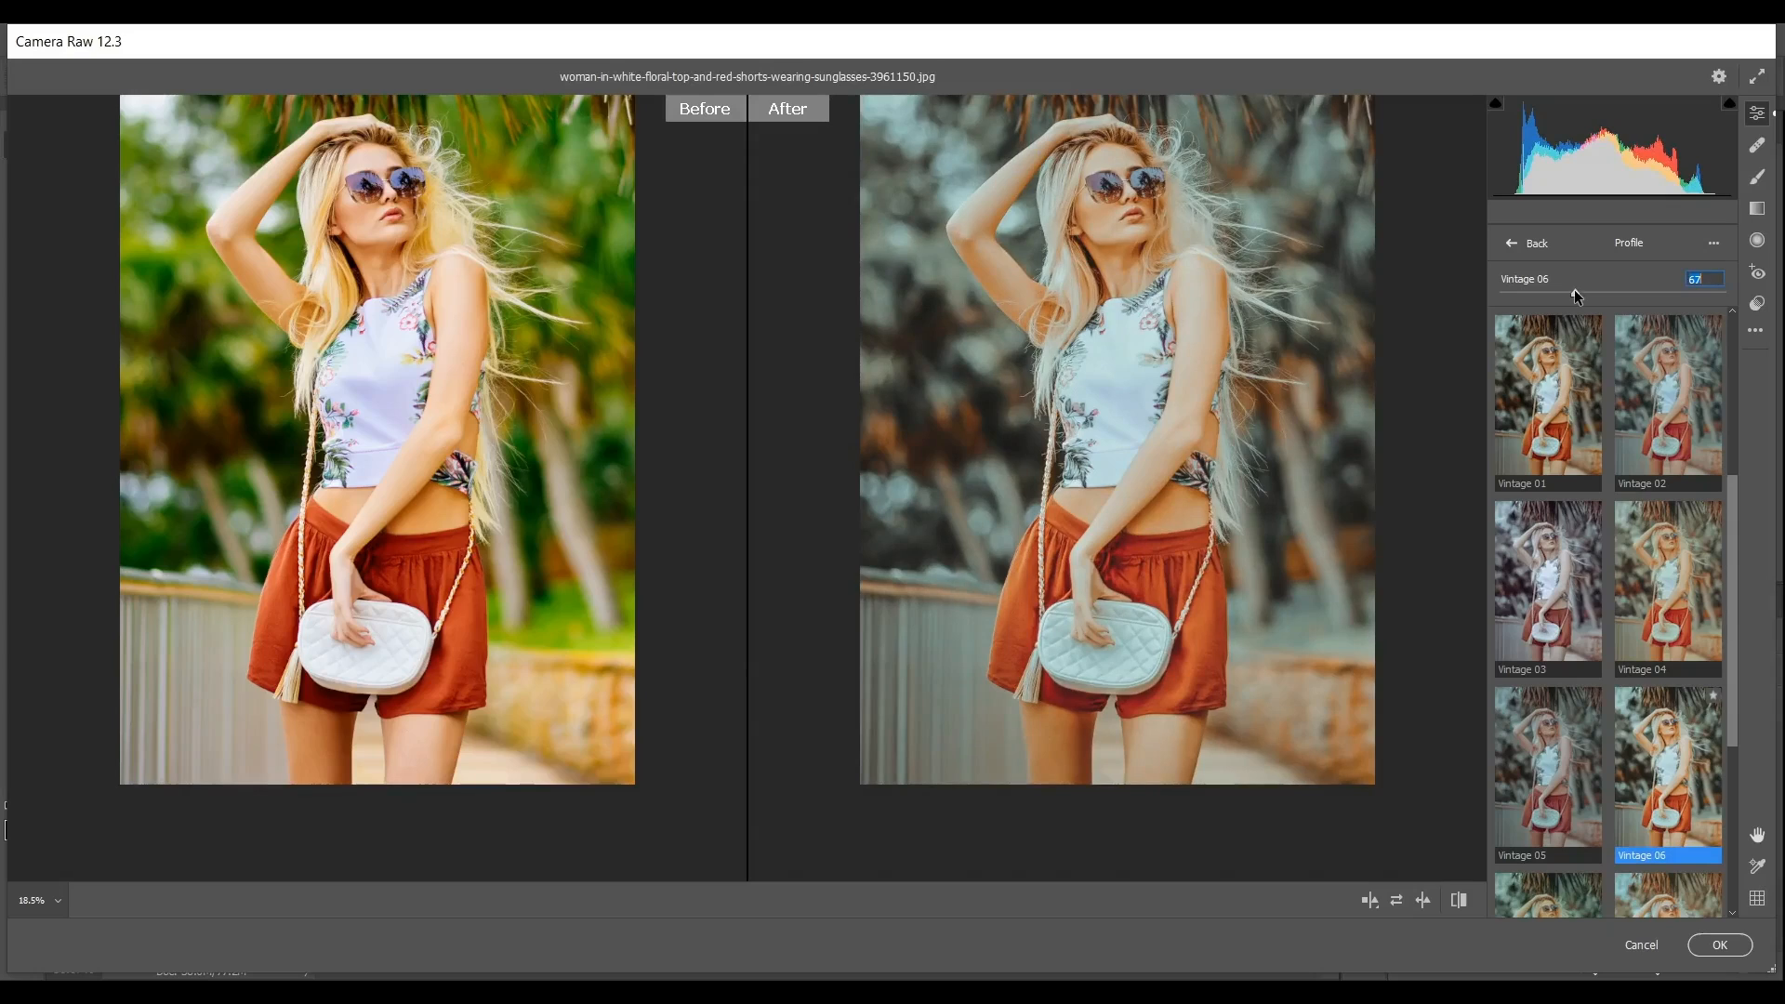
pyautogui.moveTo(1575, 290)
pyautogui.mouseDown()
pyautogui.moveTo(1519, 290)
pyautogui.moveTo(1542, 291)
pyautogui.mouseUp()
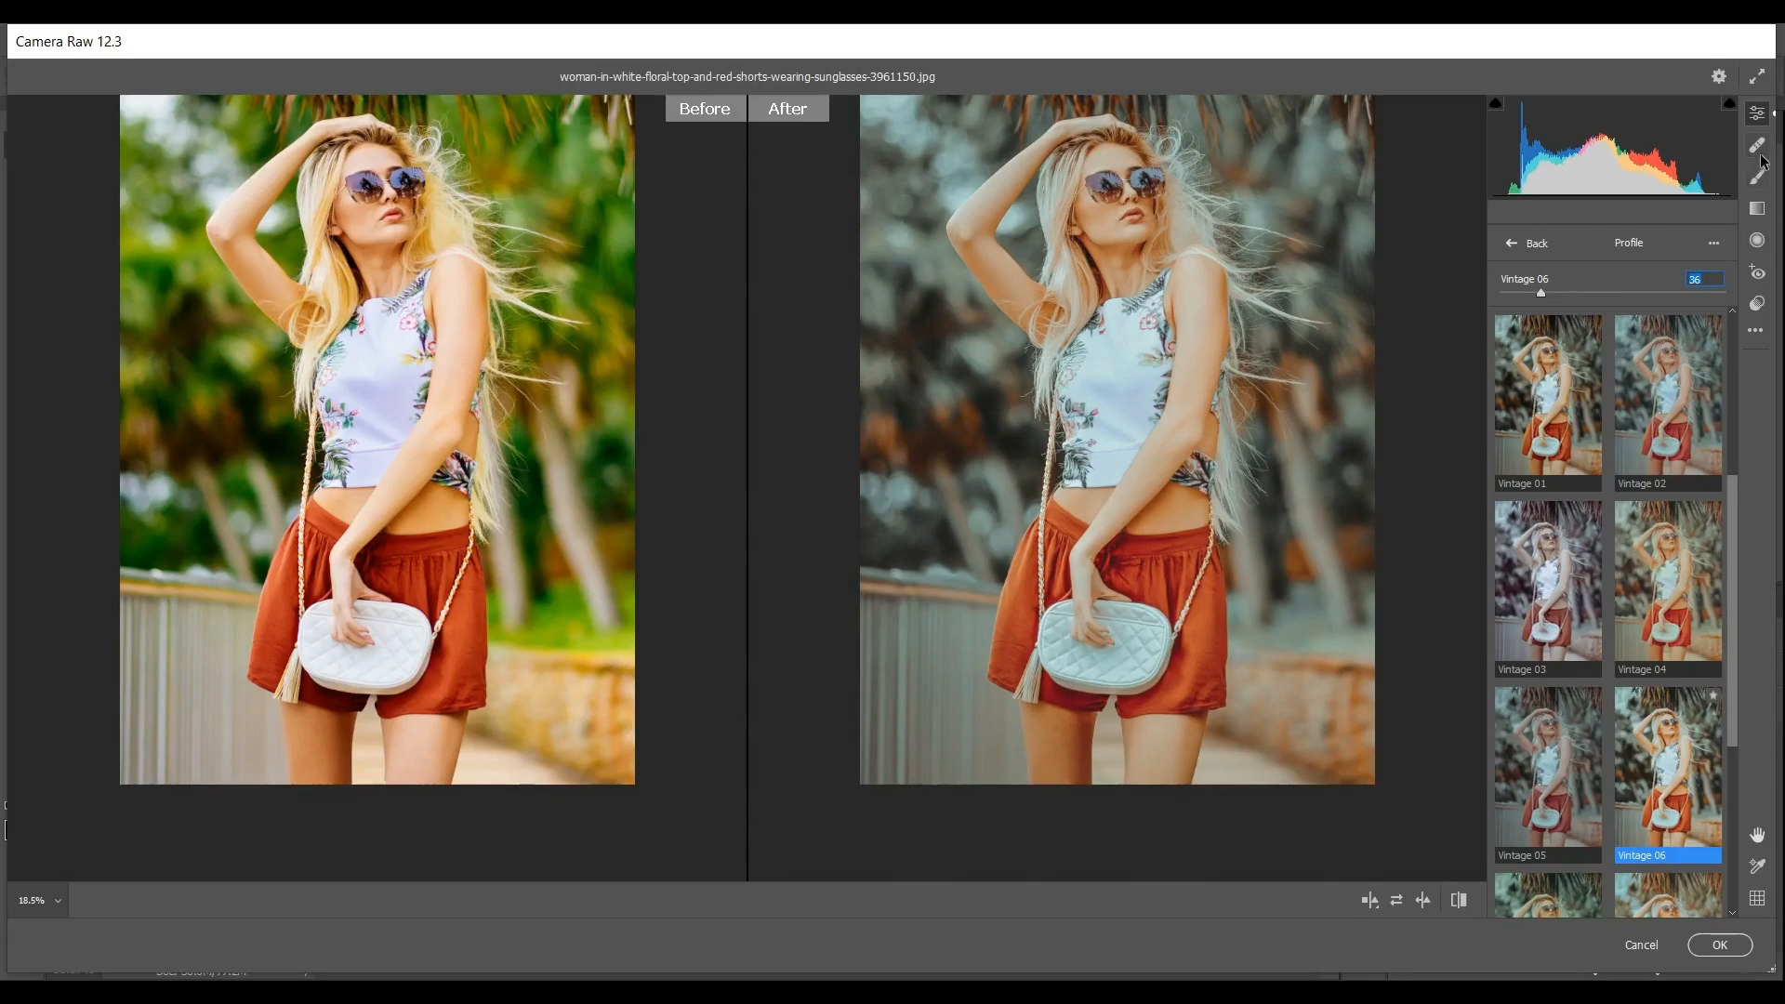
pyautogui.click(1512, 246)
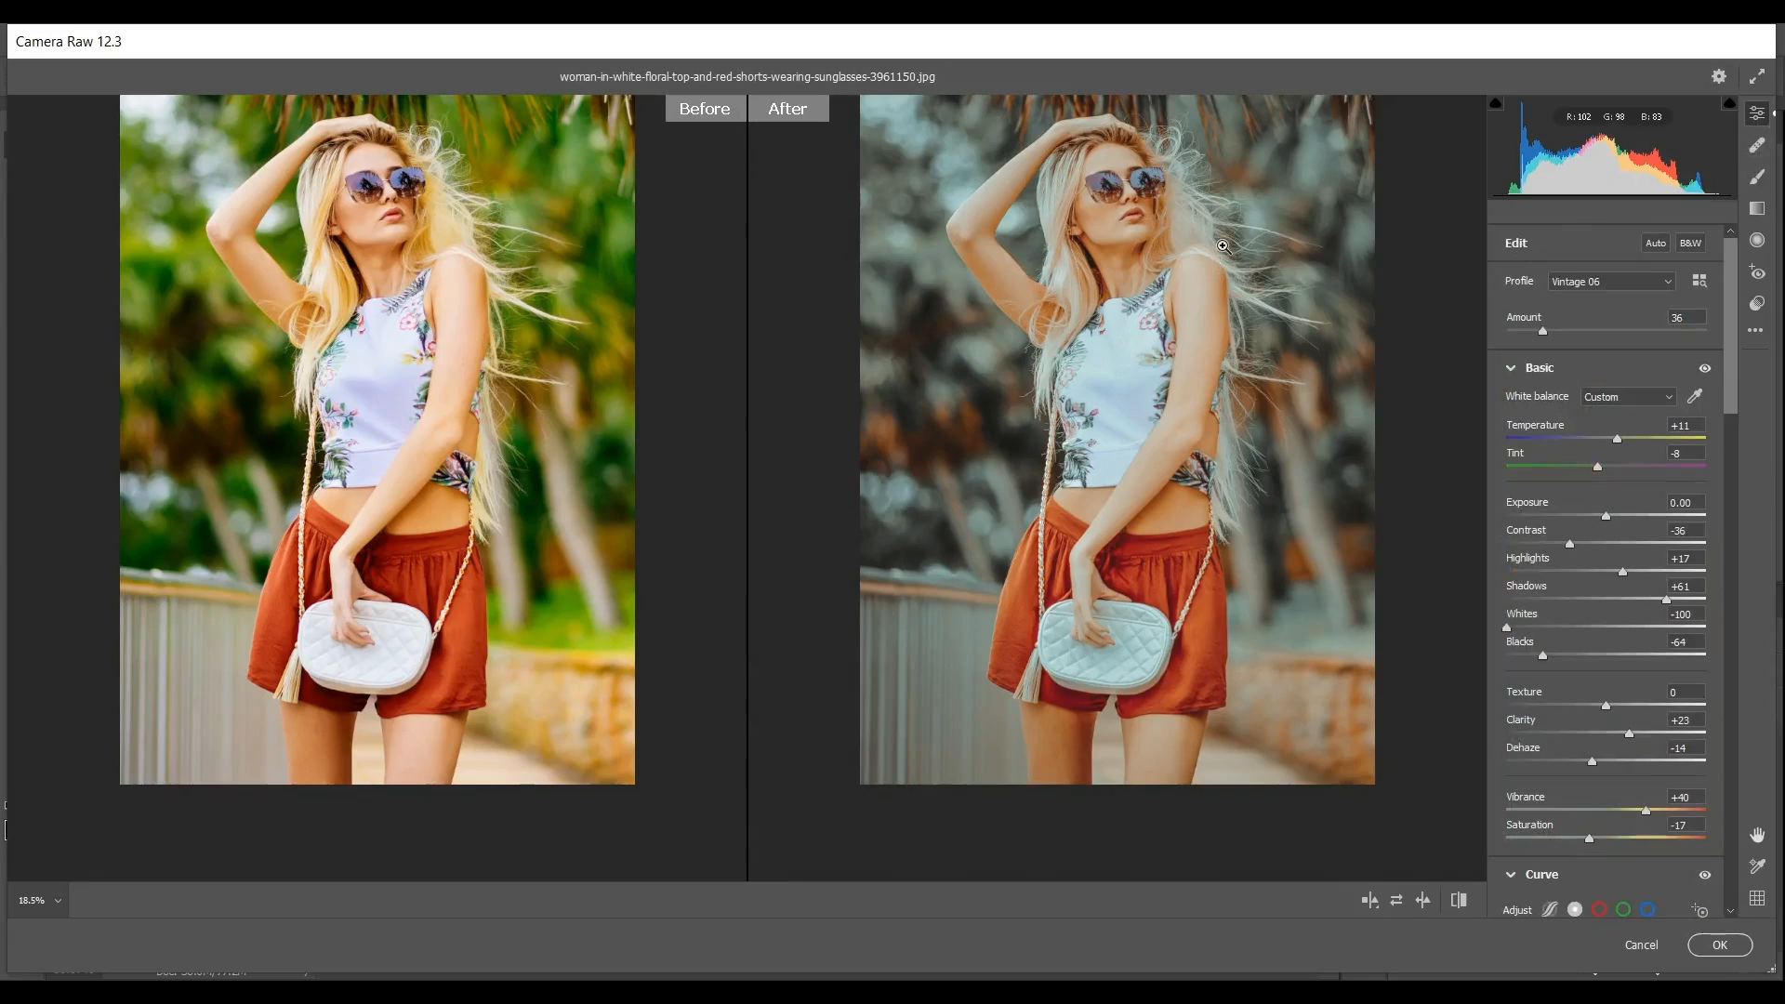
pyautogui.scroll(3, 1047, 285)
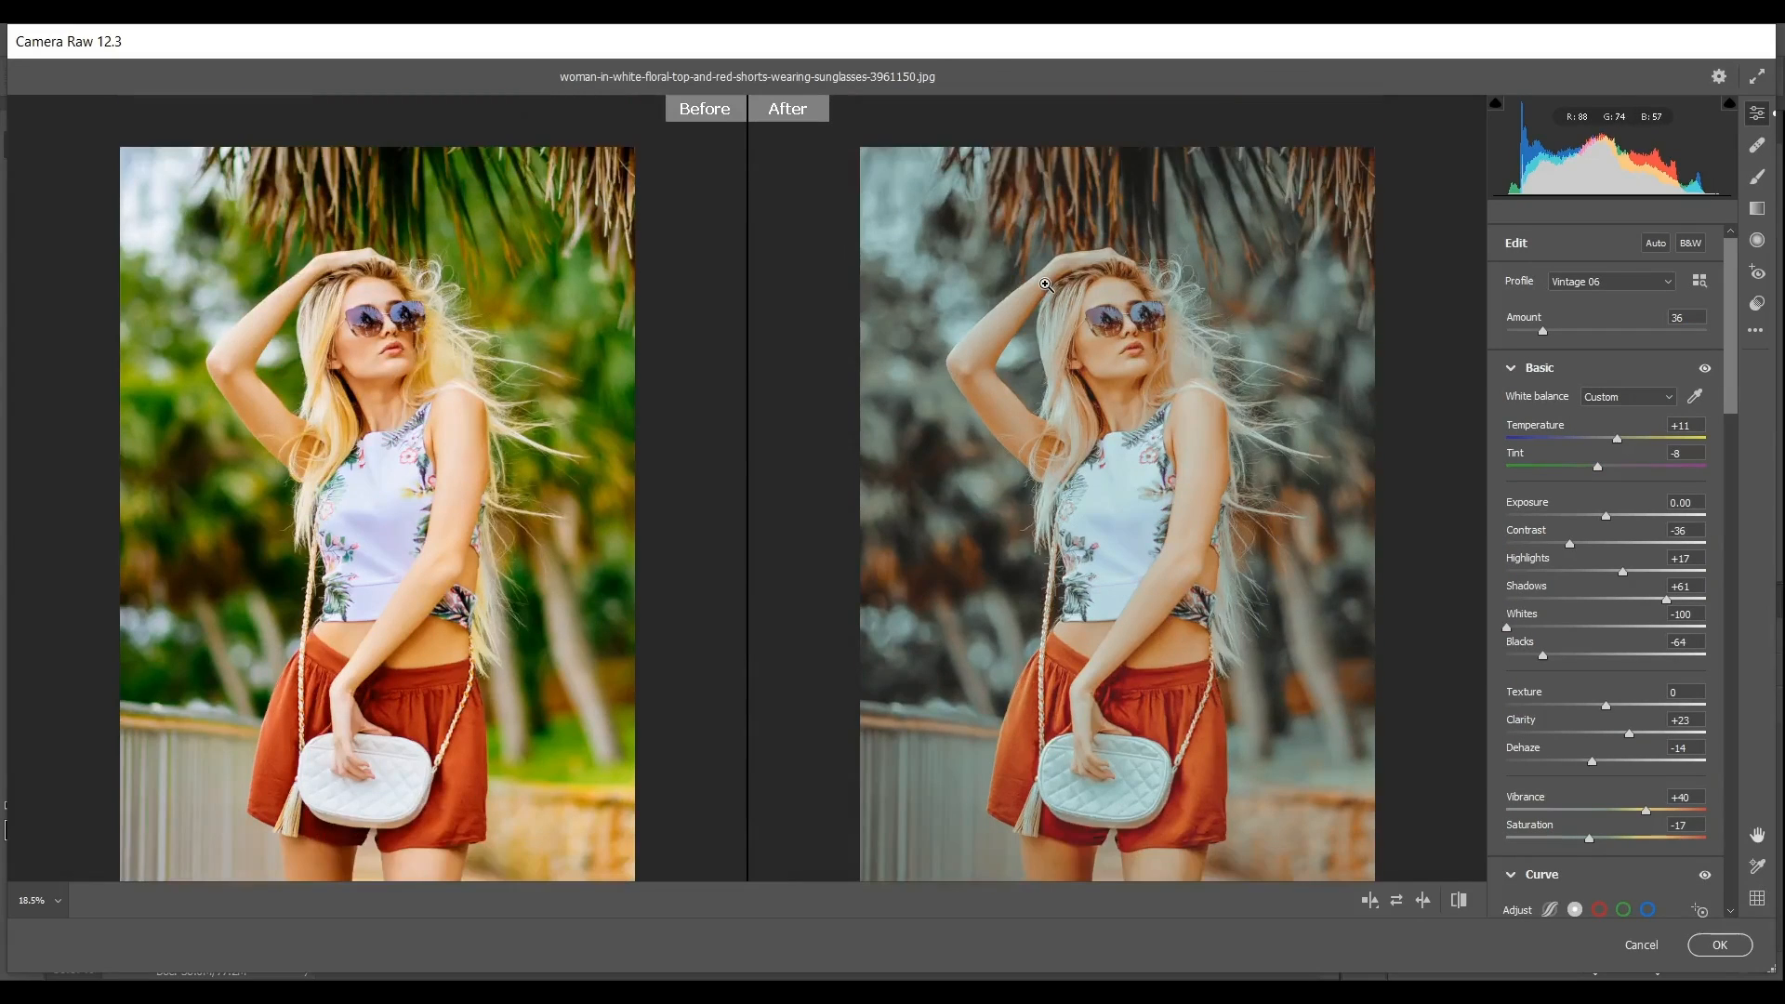
pyautogui.scroll(-1, 1046, 284)
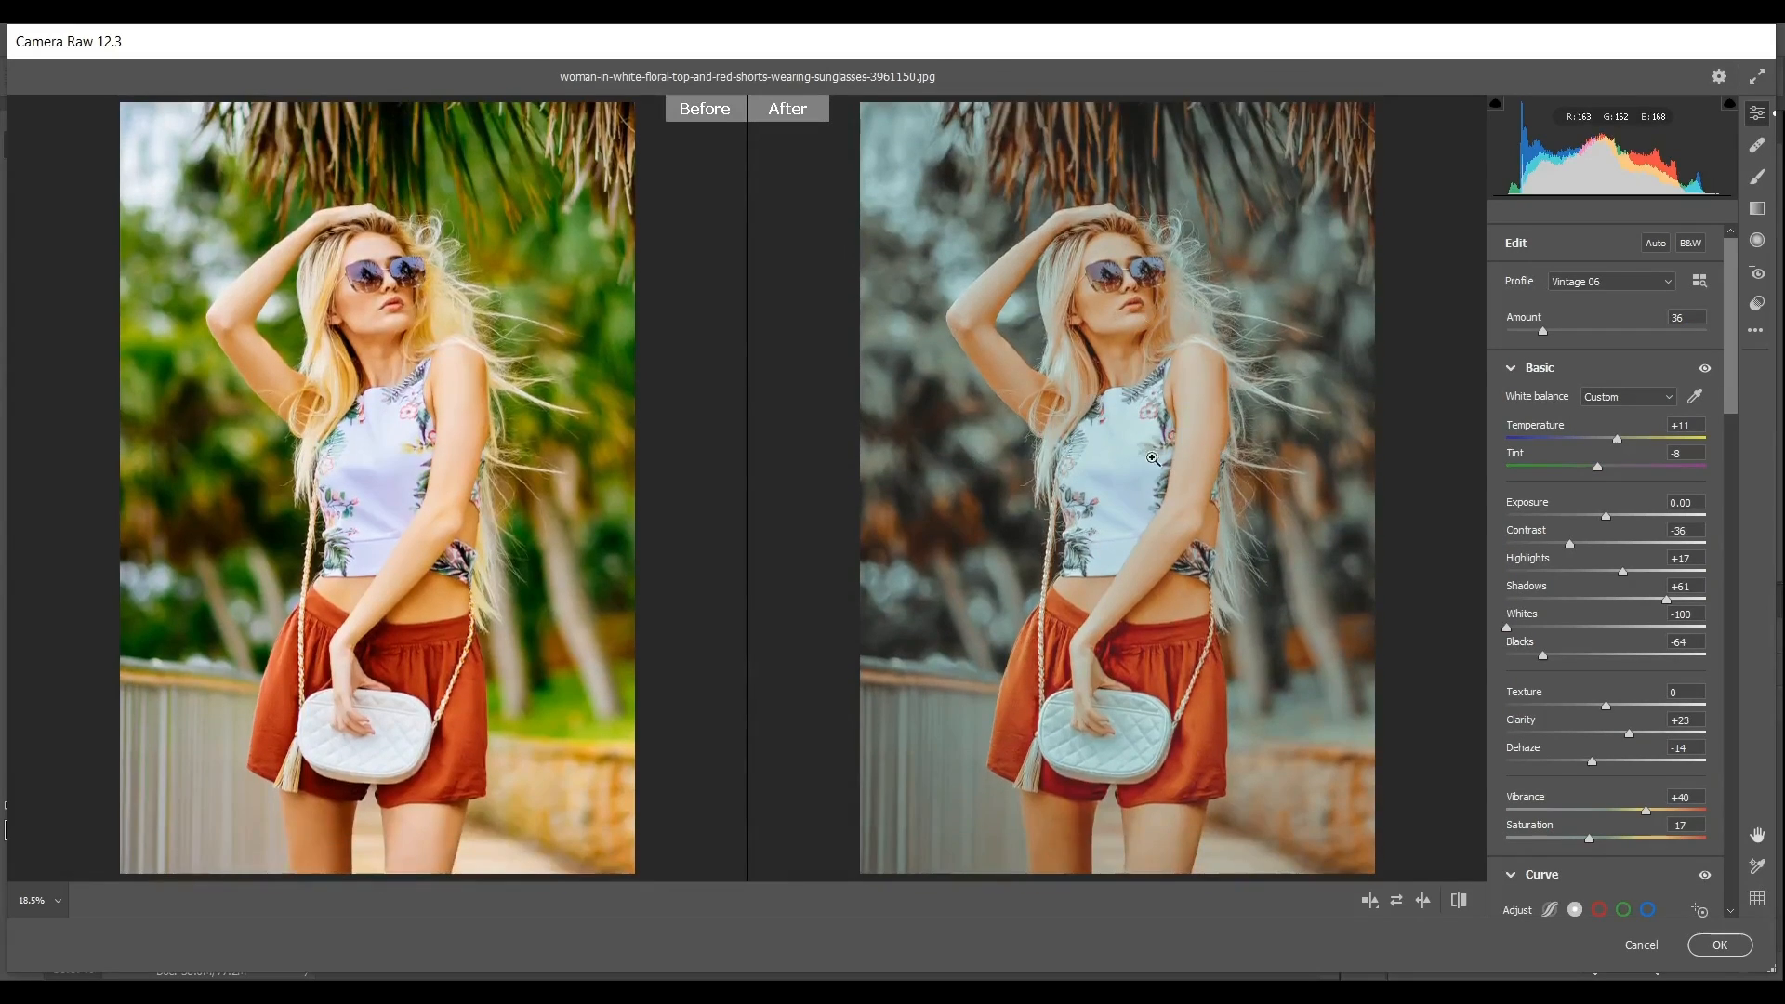
pyautogui.click(1720, 945)
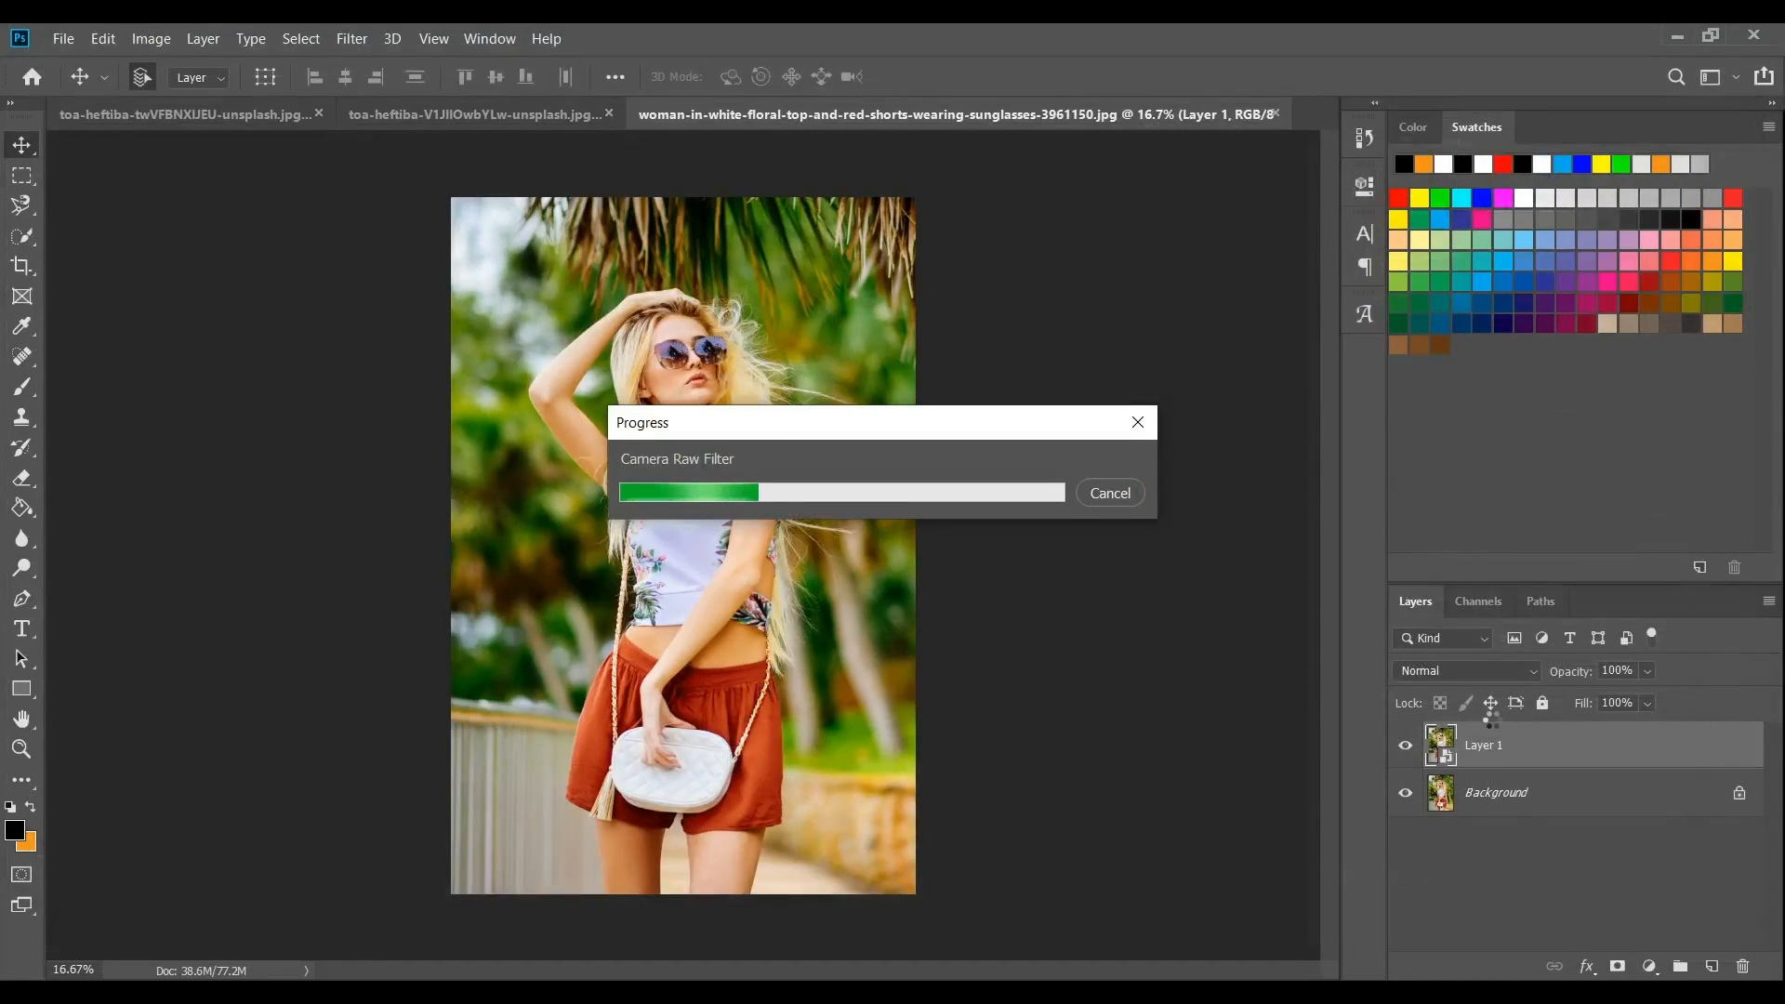
# - Toggle the visibility of Layer 1 to compare the graded portrait with the original
pyautogui.click(1405, 748)
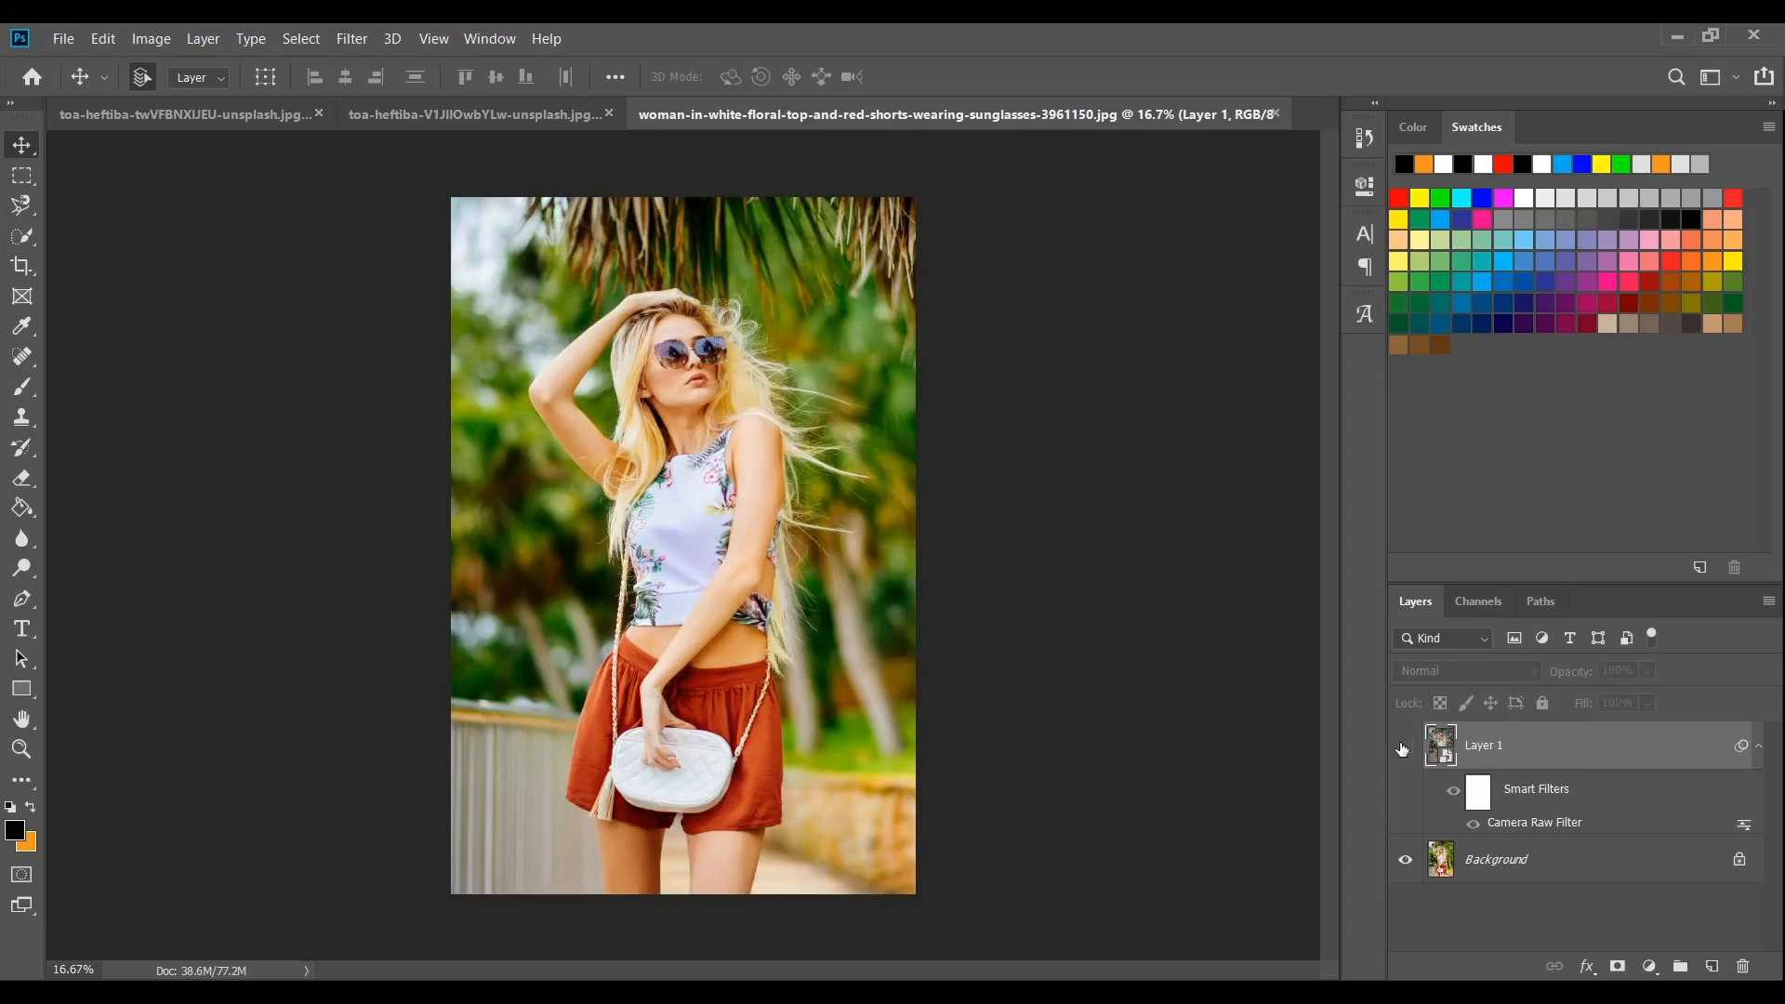
pyautogui.click(1404, 747)
pyautogui.click(1405, 747)
pyautogui.click(1404, 747)
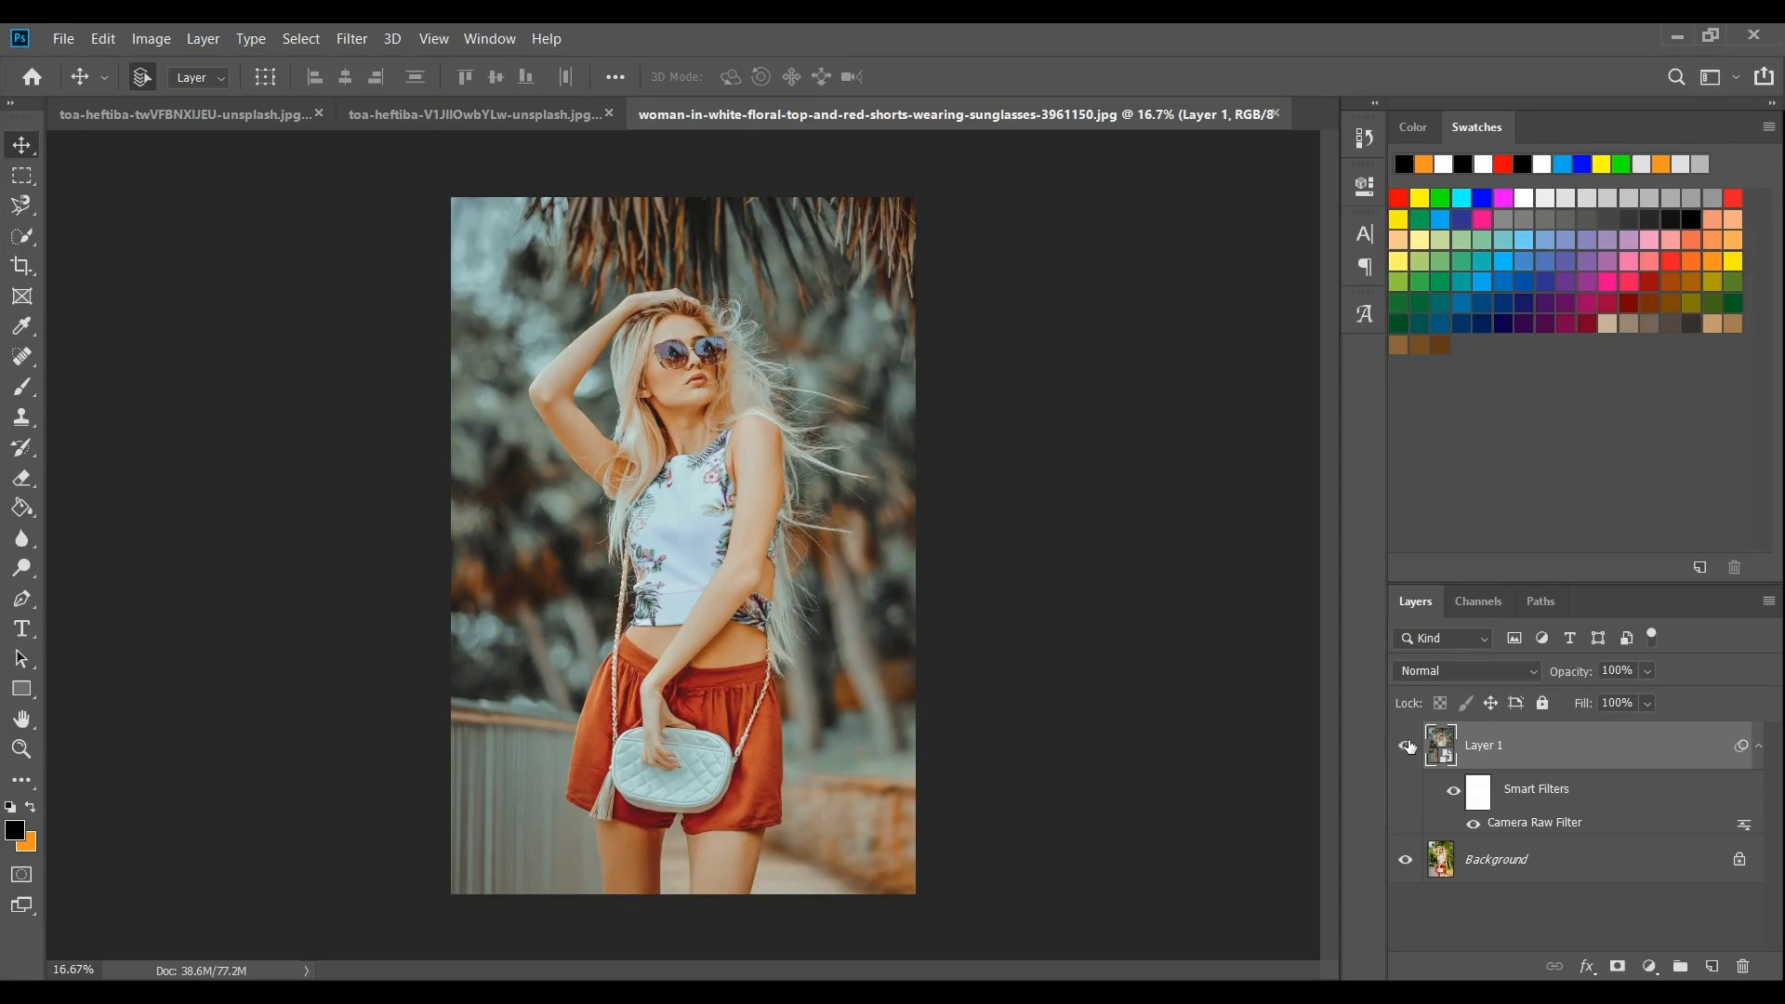
# - In the open photo of the seated woman with the white headscarf, duplicate the background layer and reapply the last Camera Raw filter to the copy
pyautogui.click(458, 115)
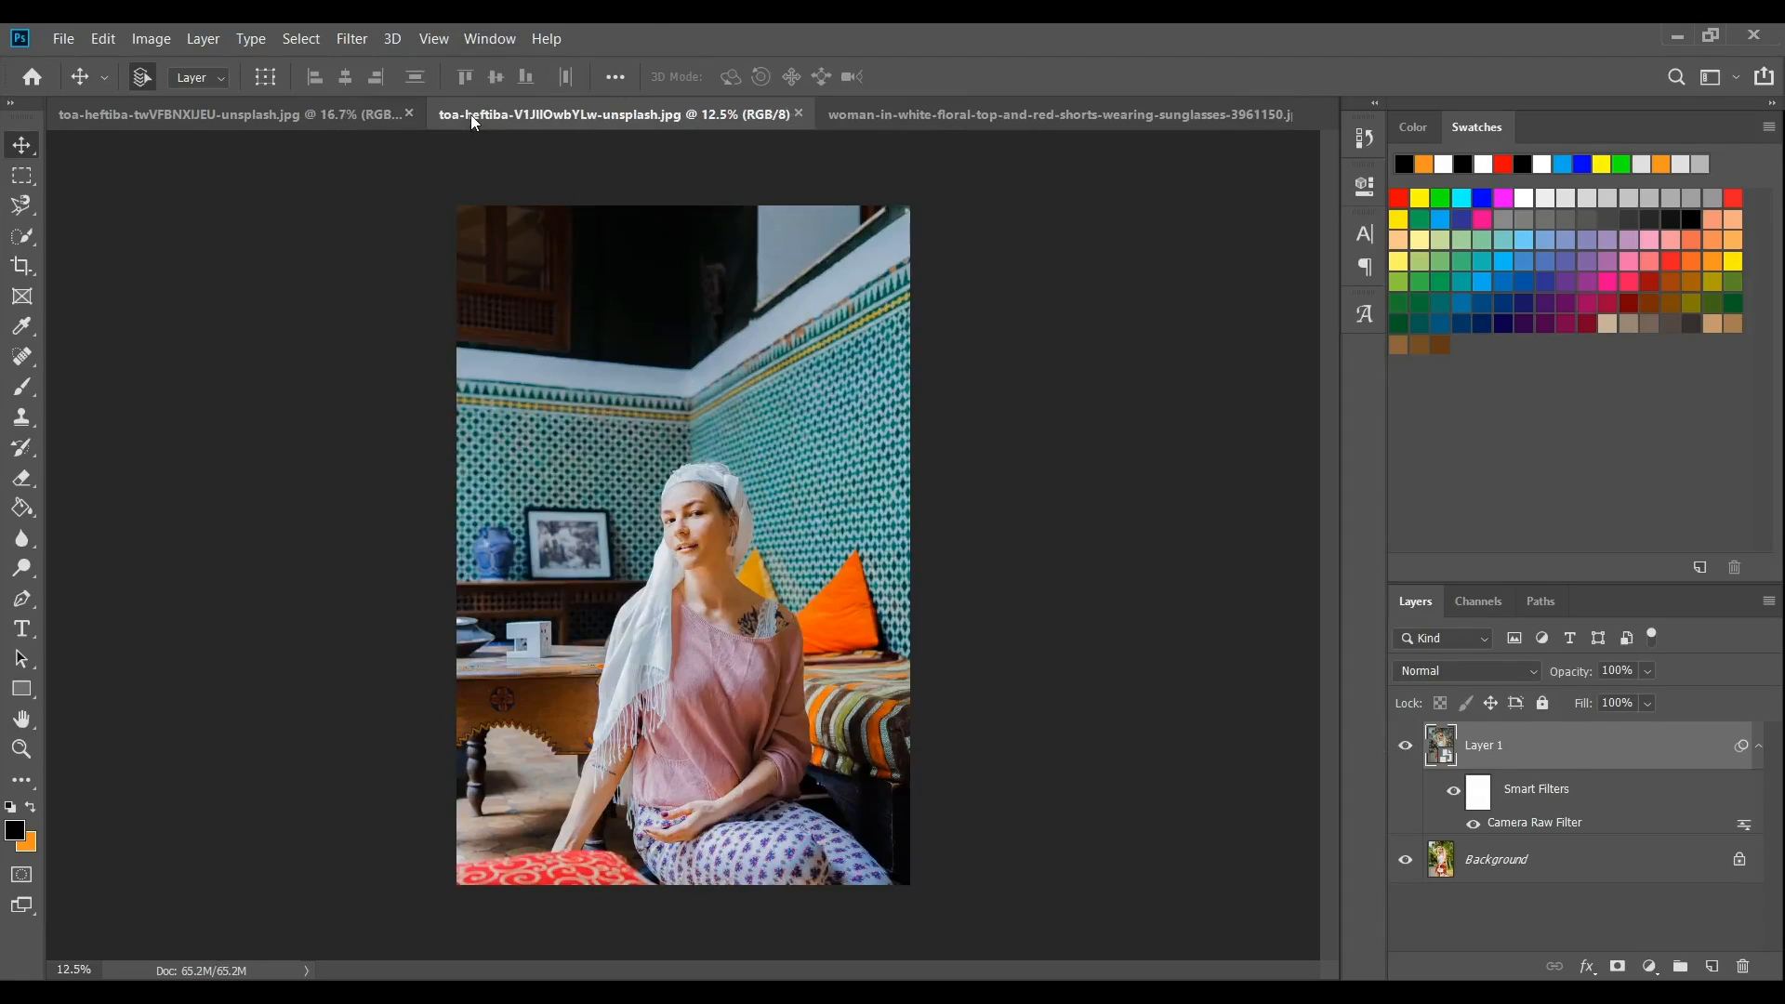
pyautogui.hotkey('ctrl', 'j')
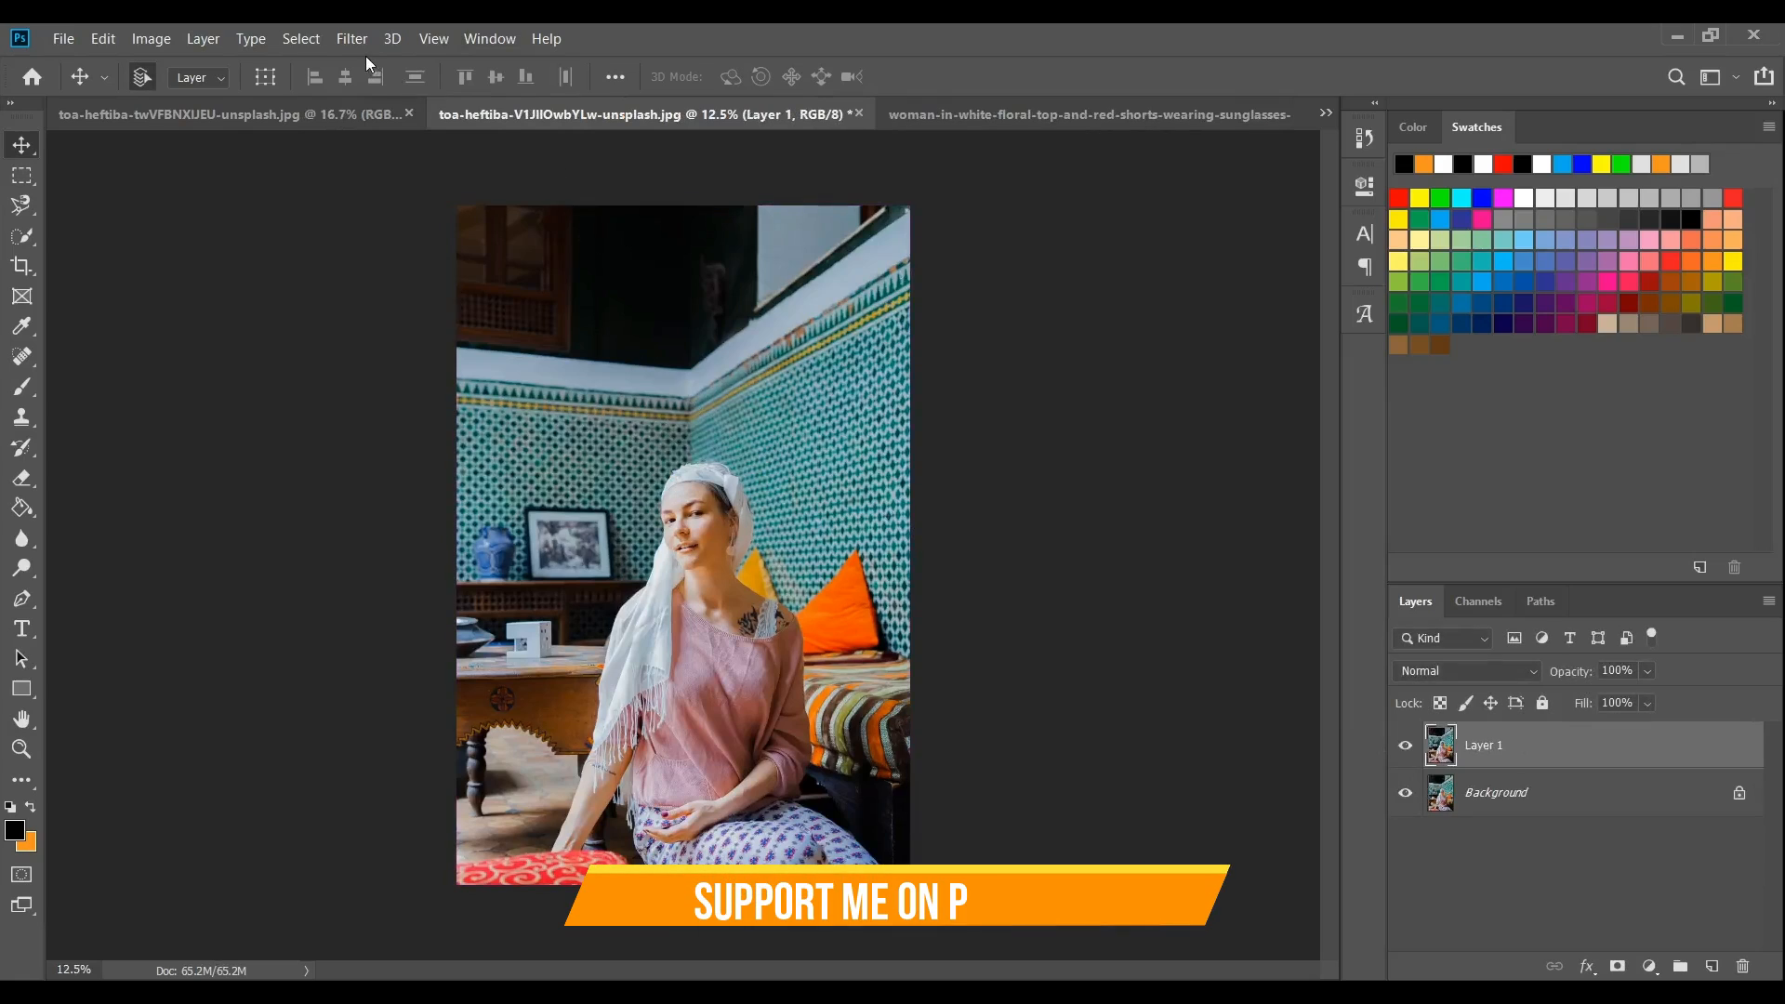
pyautogui.click(361, 42)
pyautogui.click(406, 63)
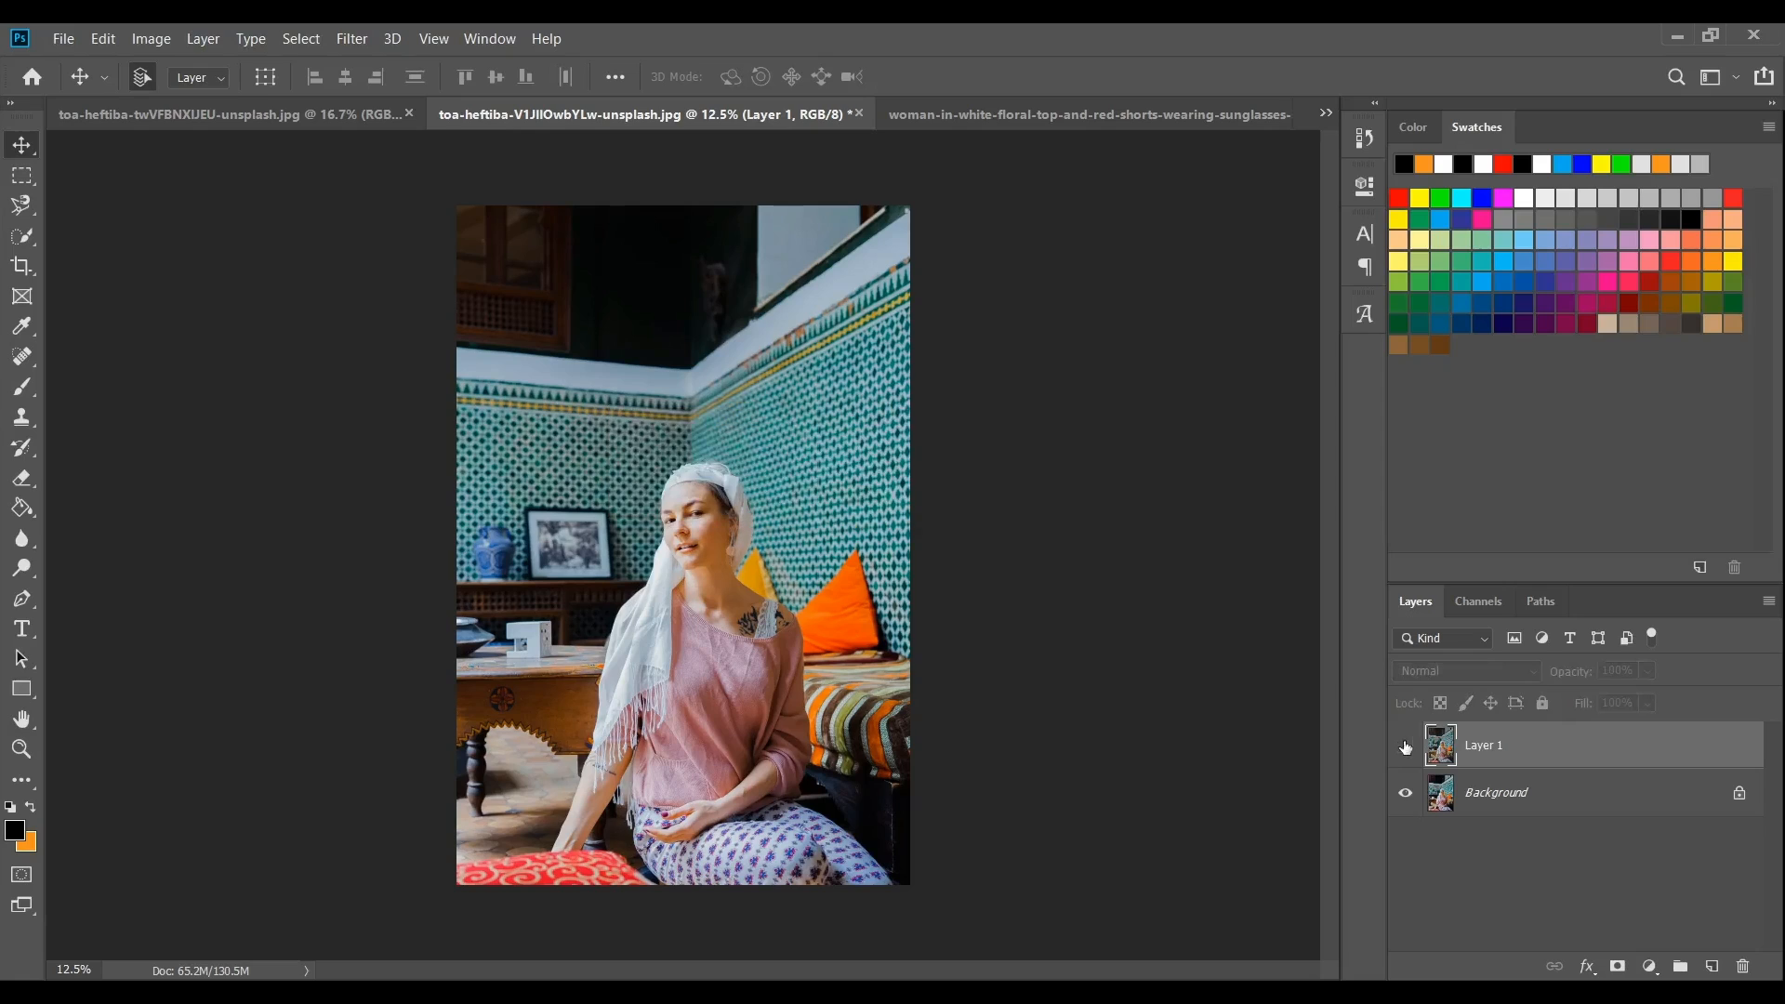
# - In the tea tray photo, duplicate the background layer, reapply the last Camera Raw filter to the copy, and hide it for comparison
pyautogui.click(180, 116)
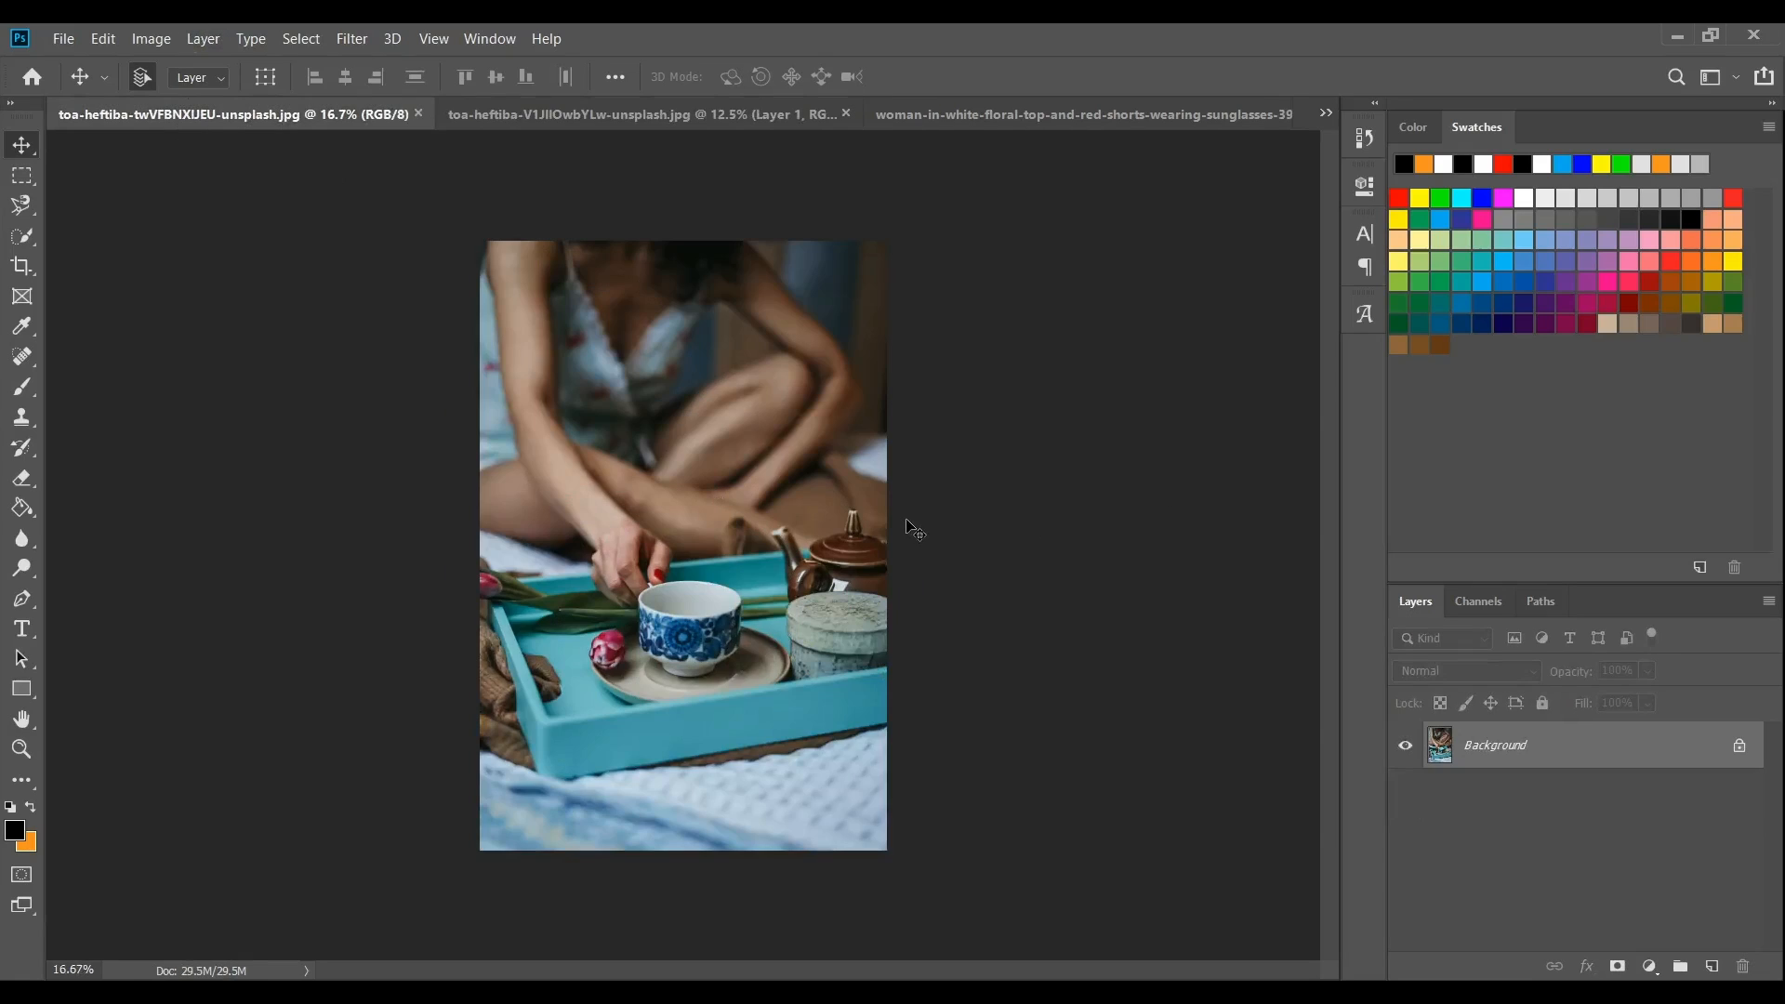
pyautogui.hotkey('ctrl', 'j')
pyautogui.click(352, 39)
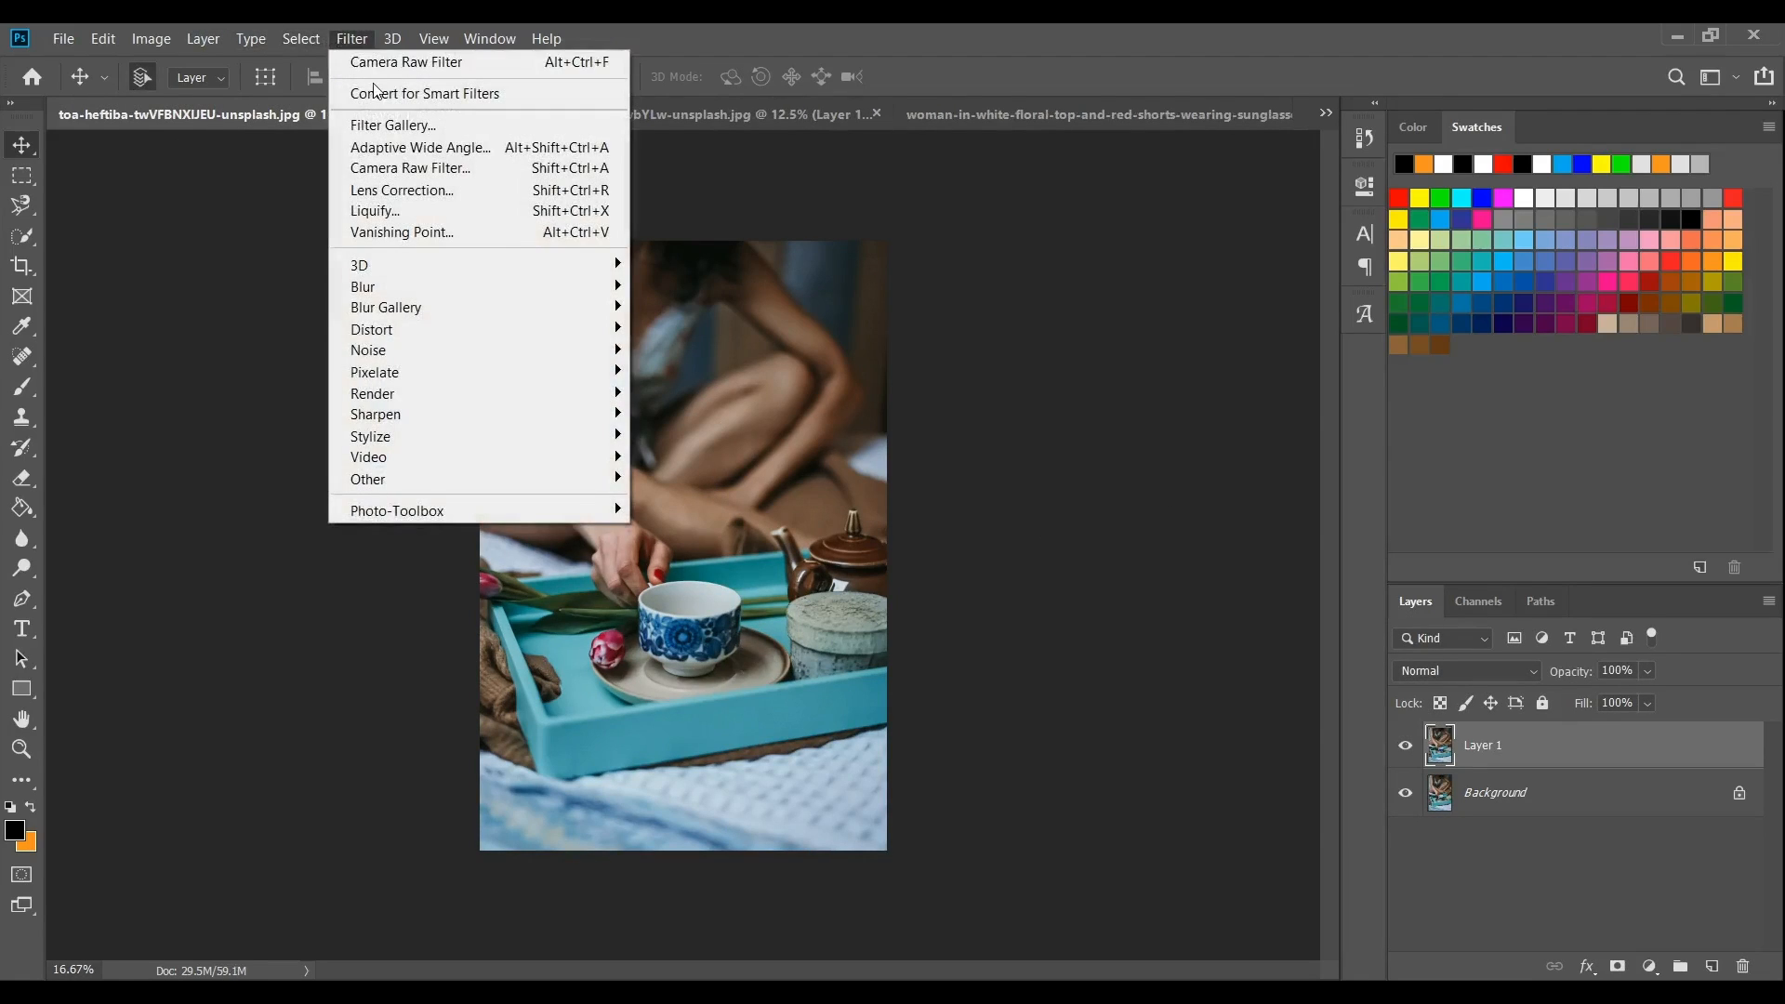
pyautogui.click(381, 62)
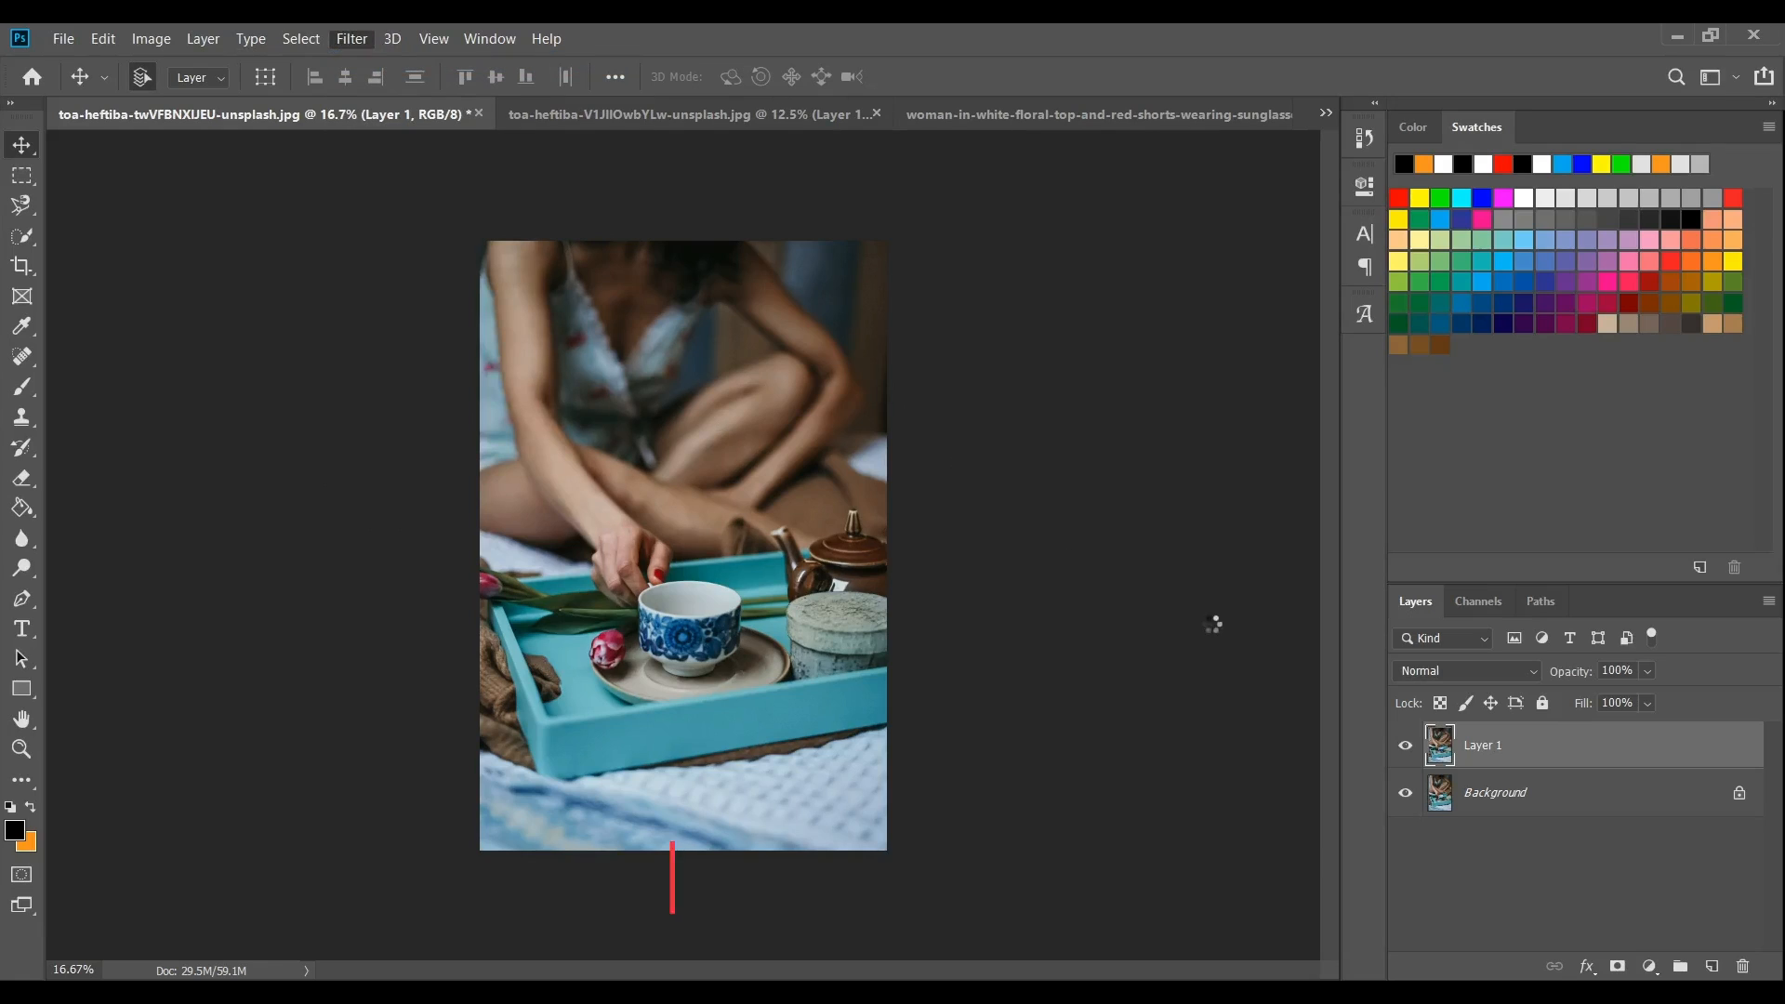
pyautogui.click(1405, 748)
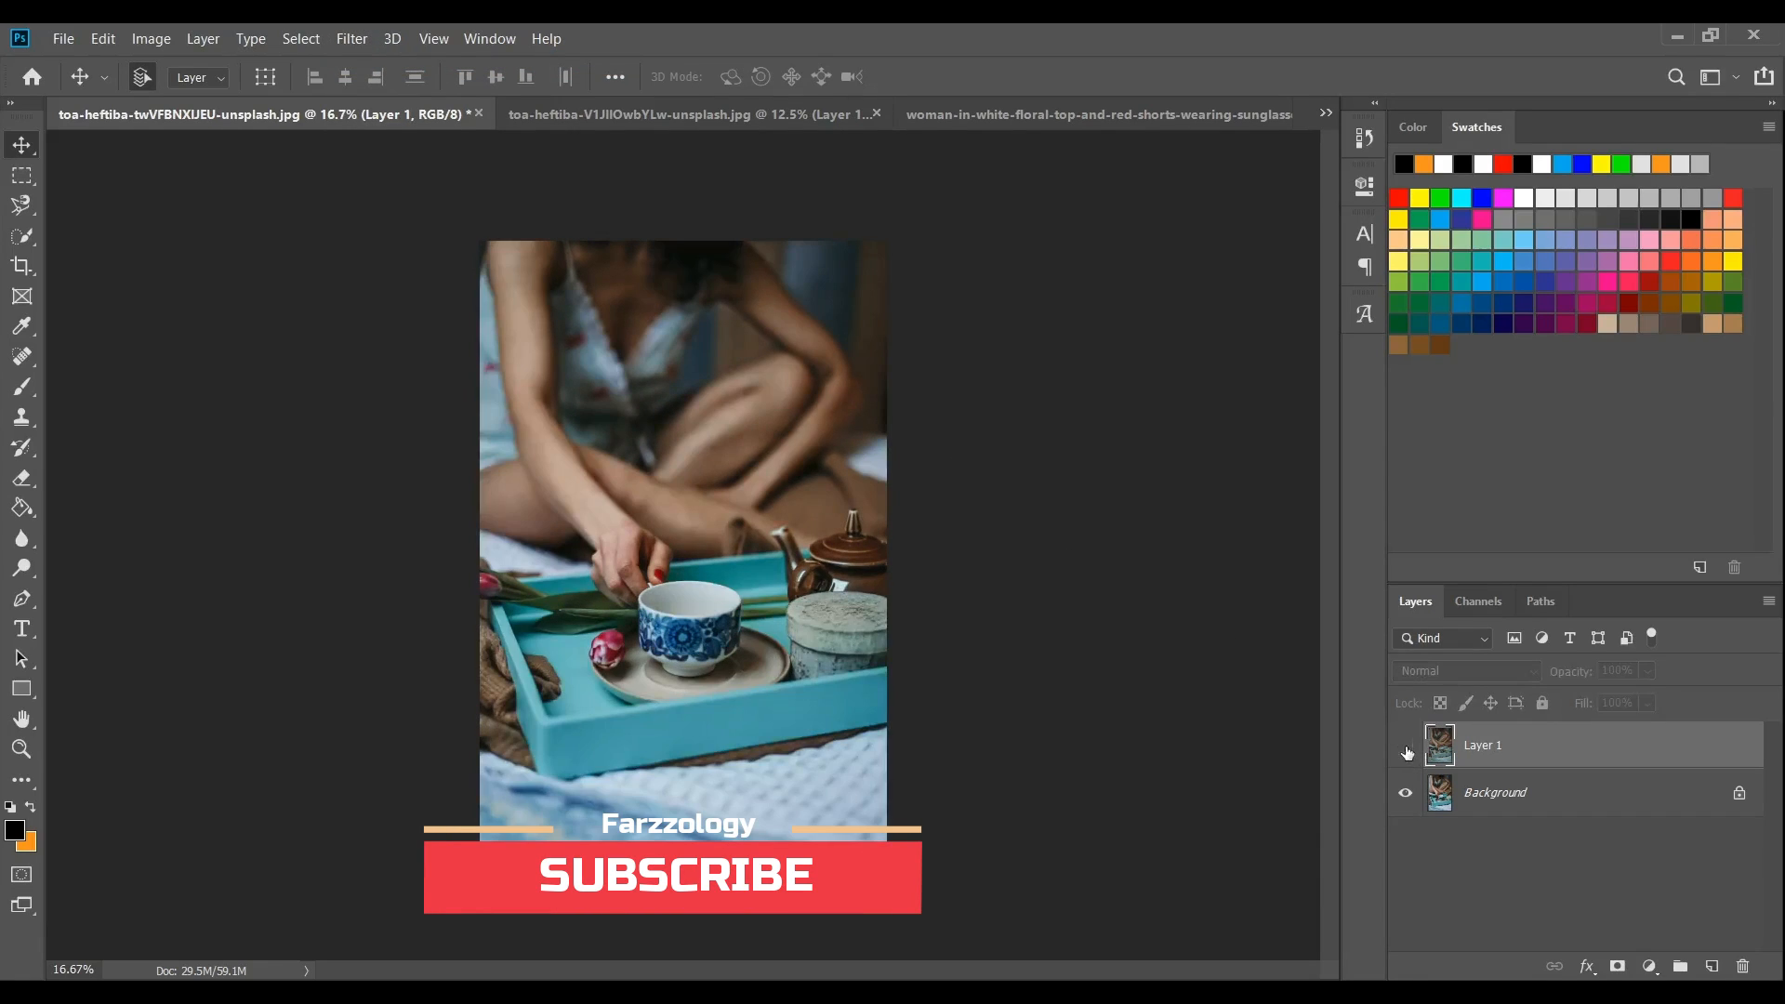